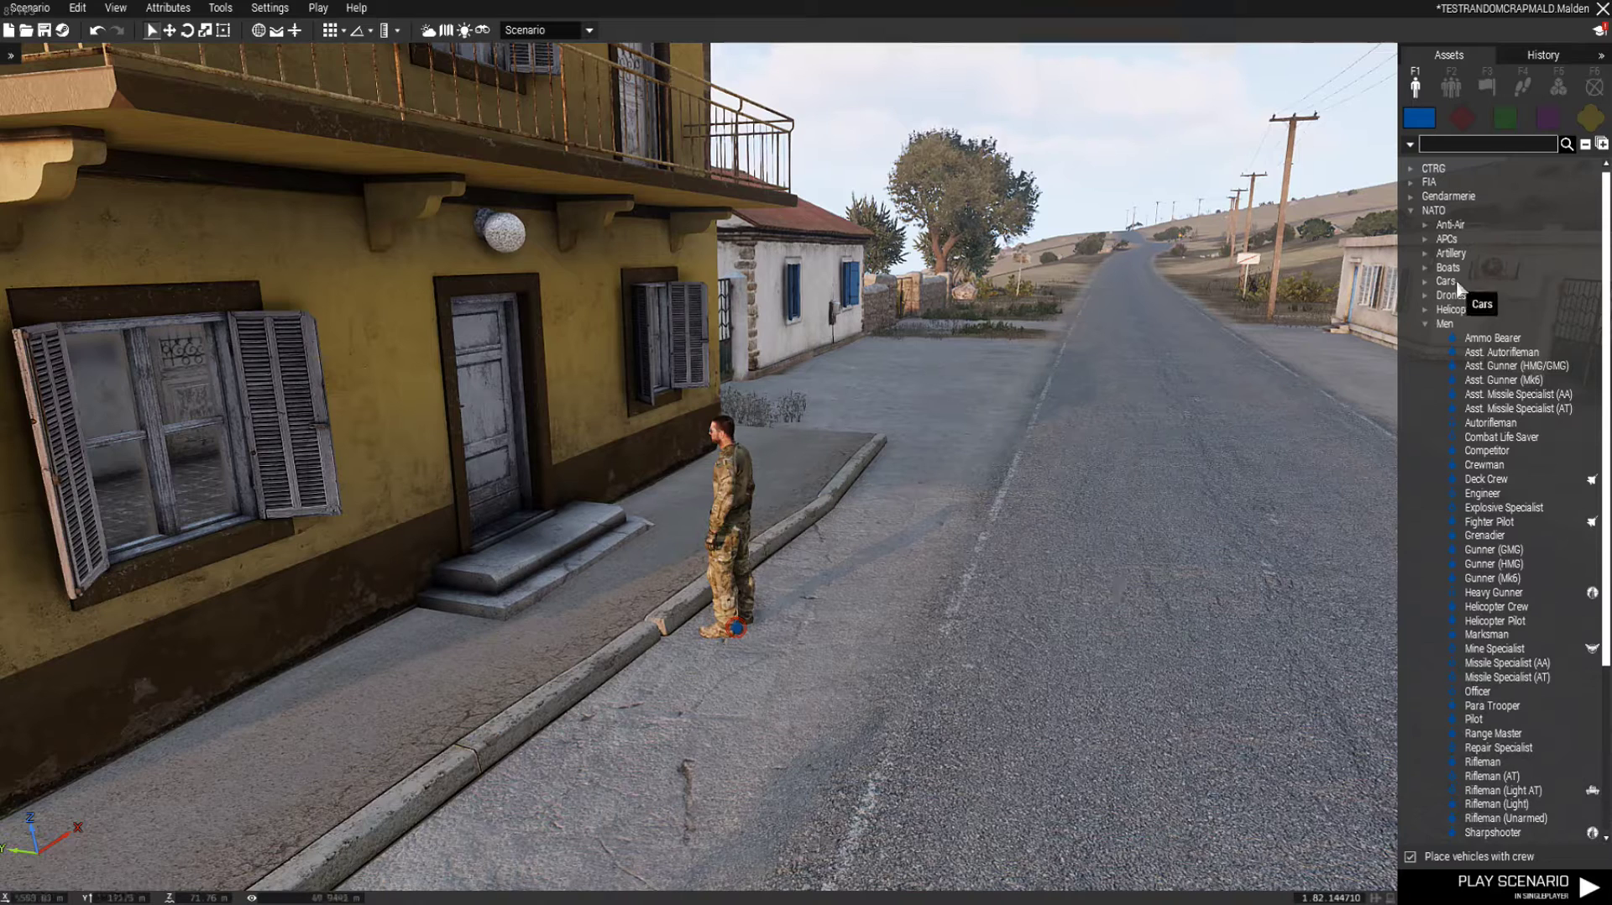
Search the props for tablet and place a Tablet object on the pavement beside the yellow house's door steps
click(1589, 115)
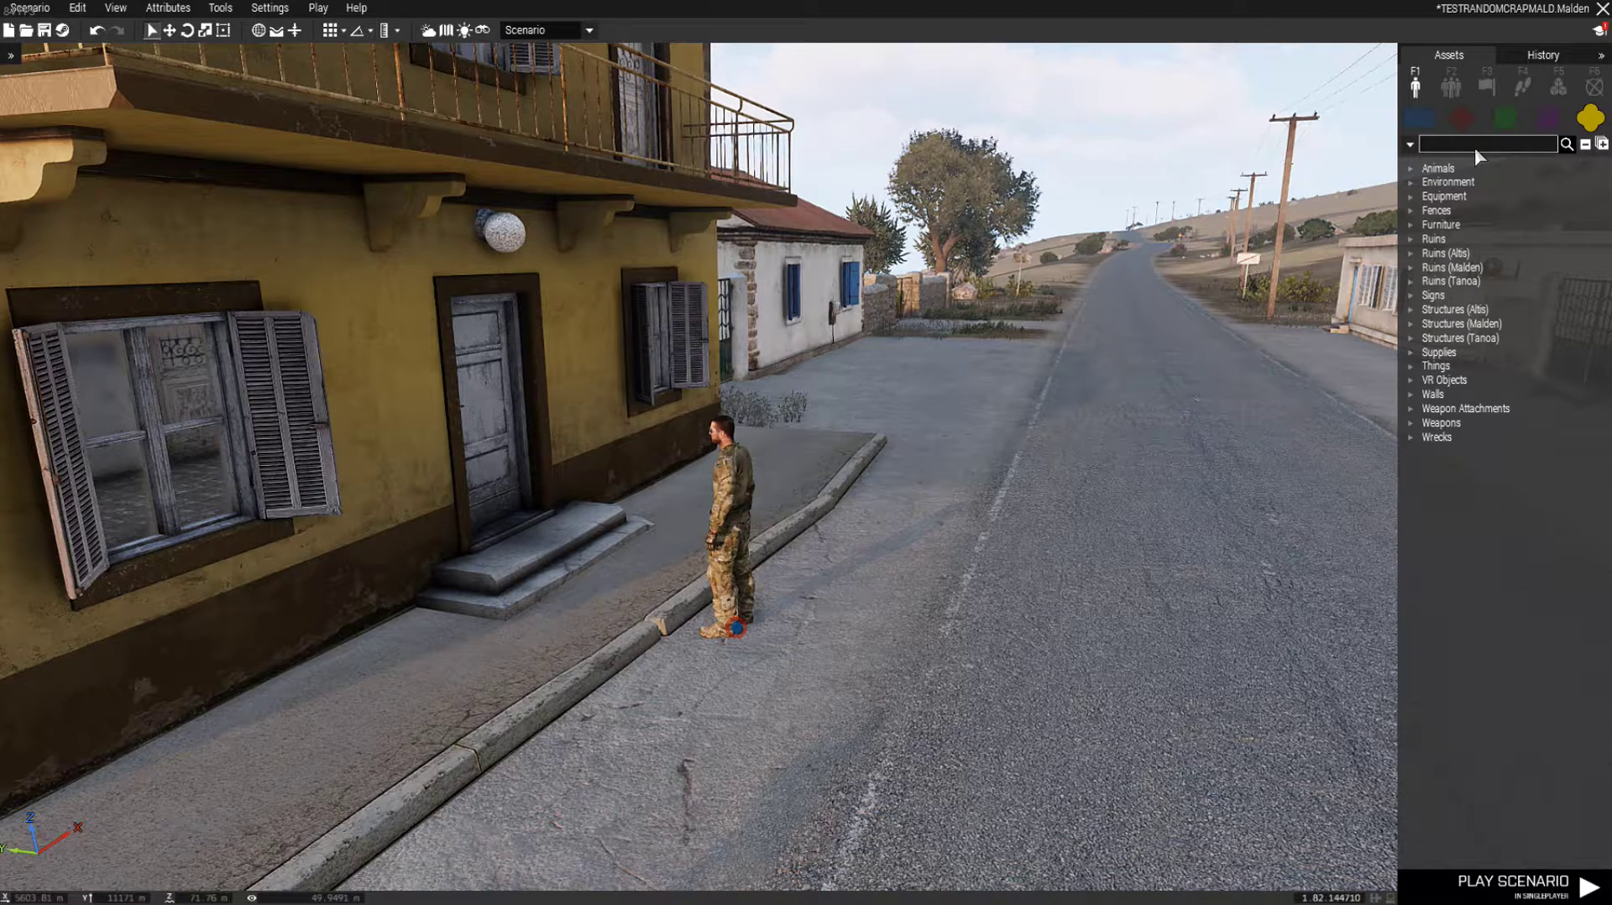
text(tablet)
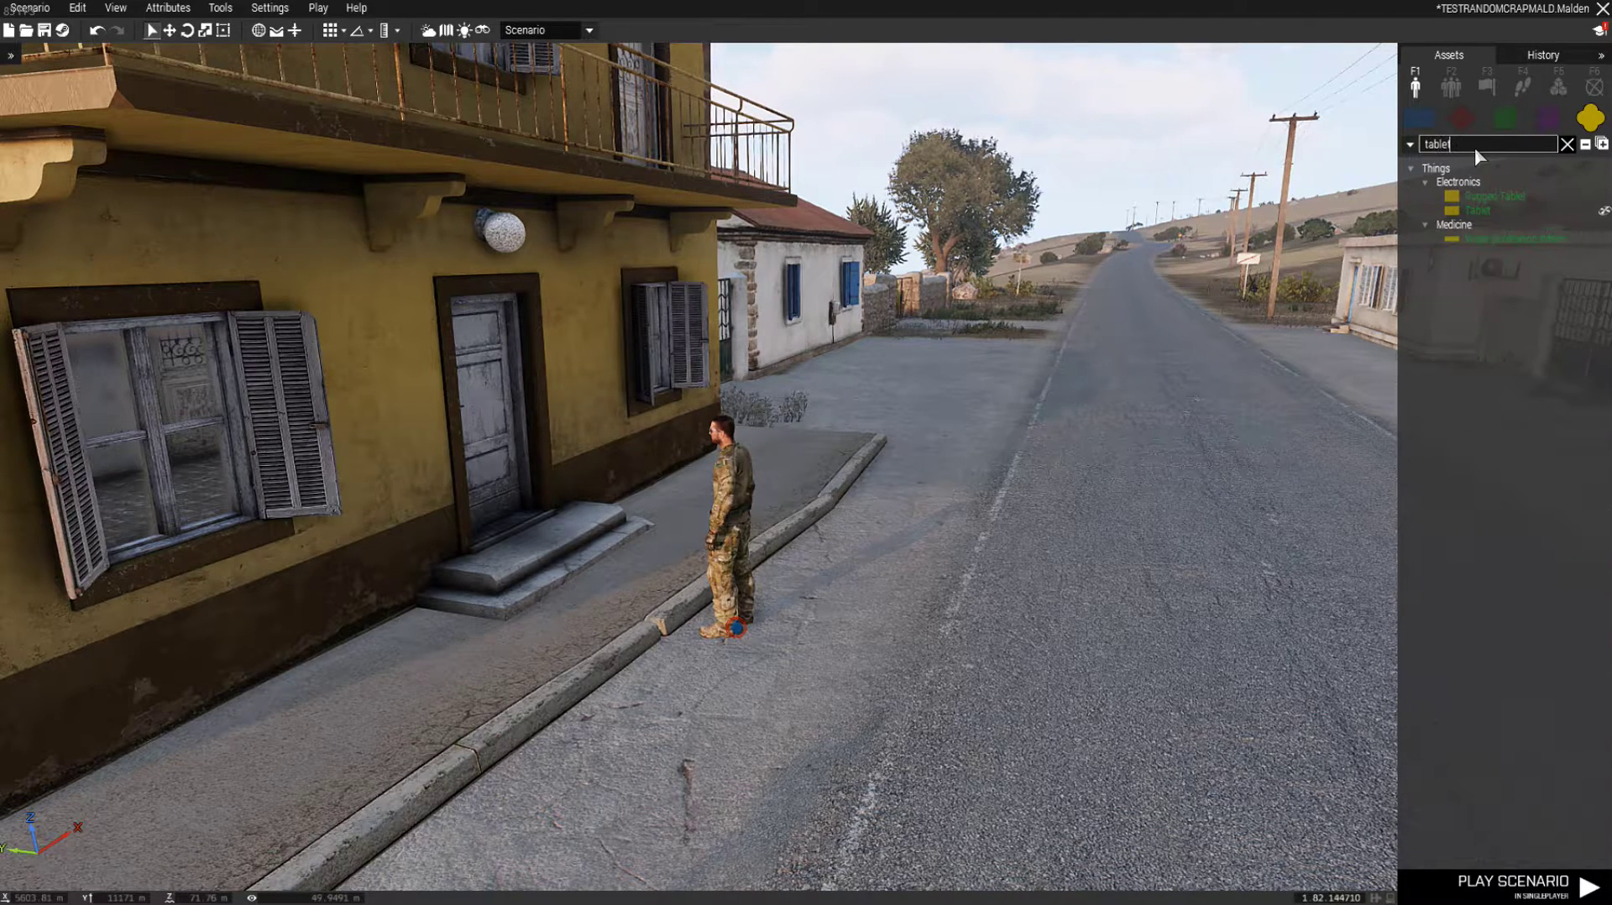
click(1486, 209)
click(447, 643)
right_drag(448, 643, 115, 699)
key(w)
right_drag(928, 757, 882, 761)
key(space)
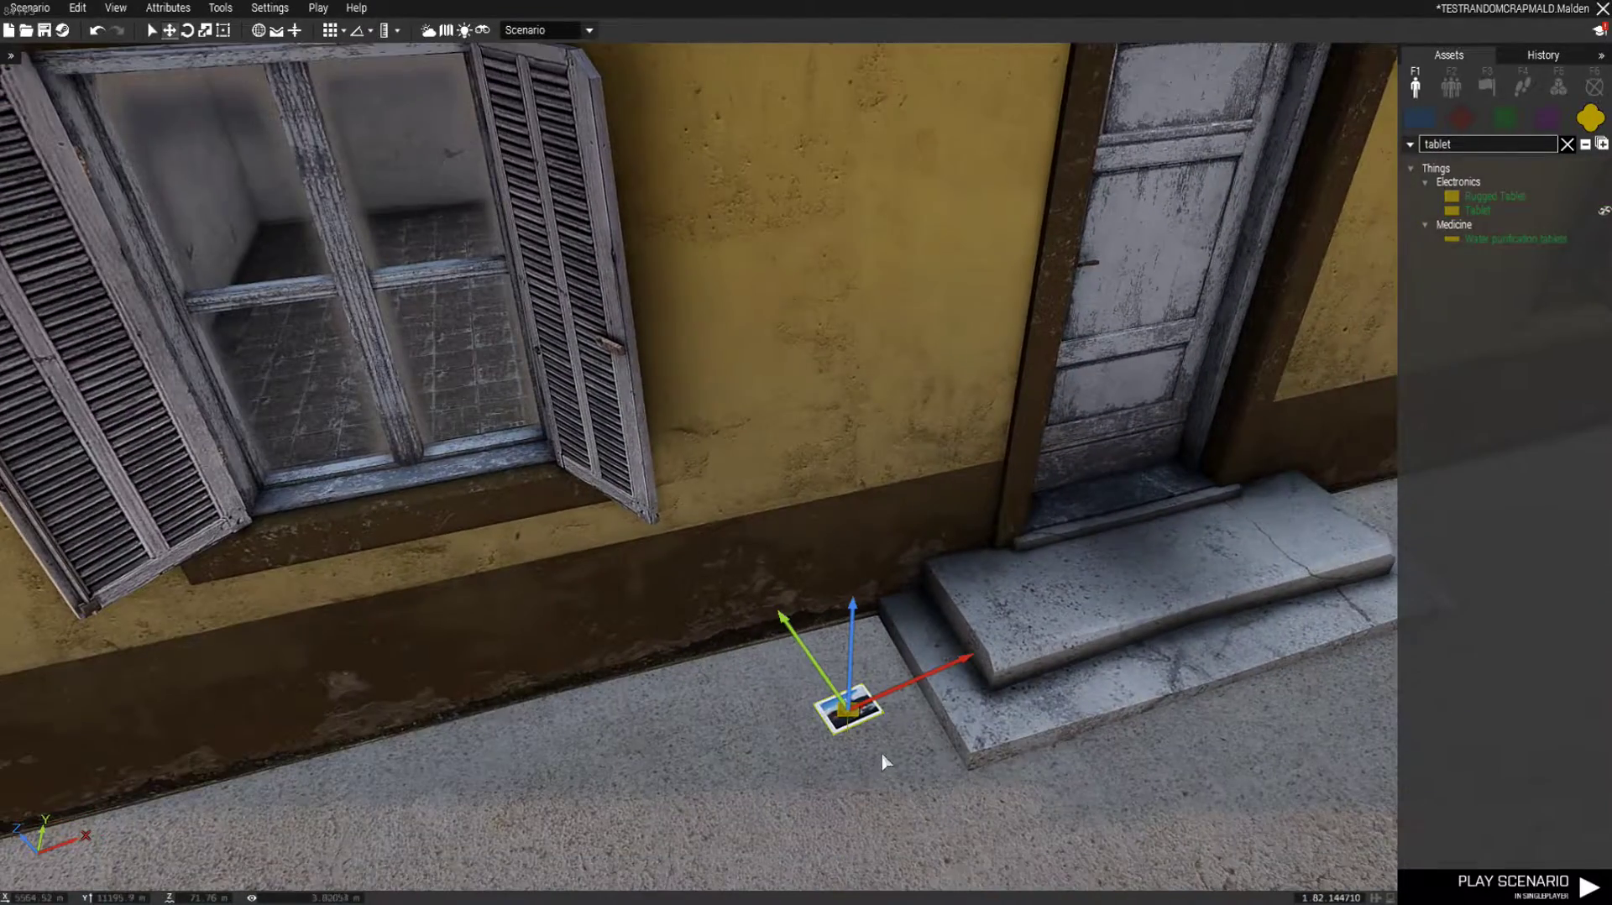
Disable simulation for the placed tablet in its attributes
double_click(848, 710)
click(662, 541)
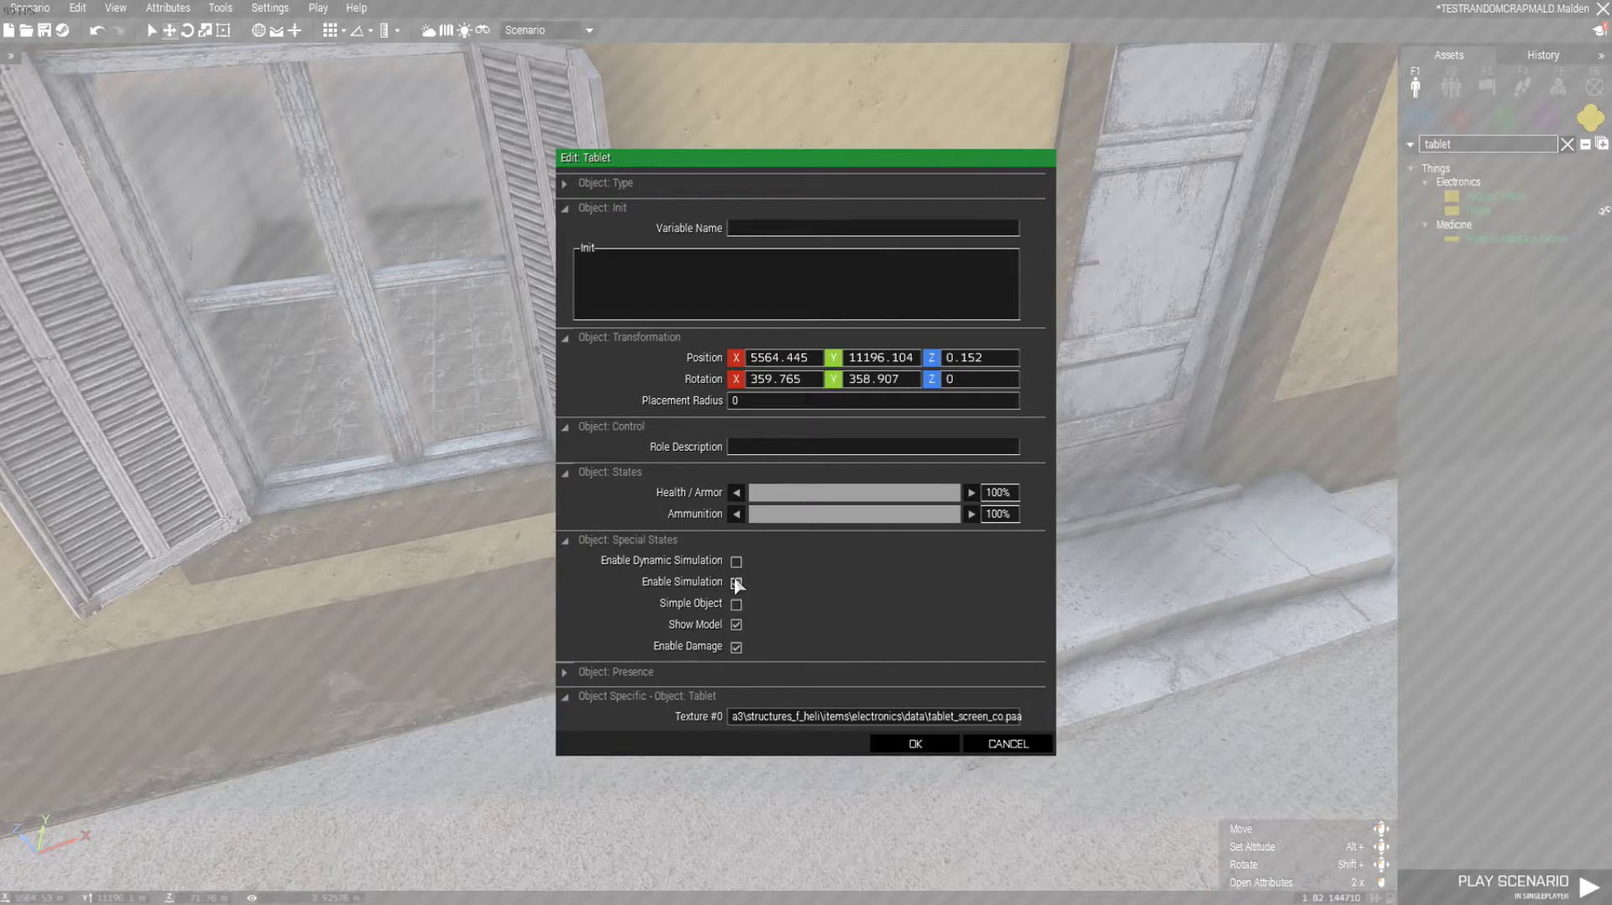
click(915, 745)
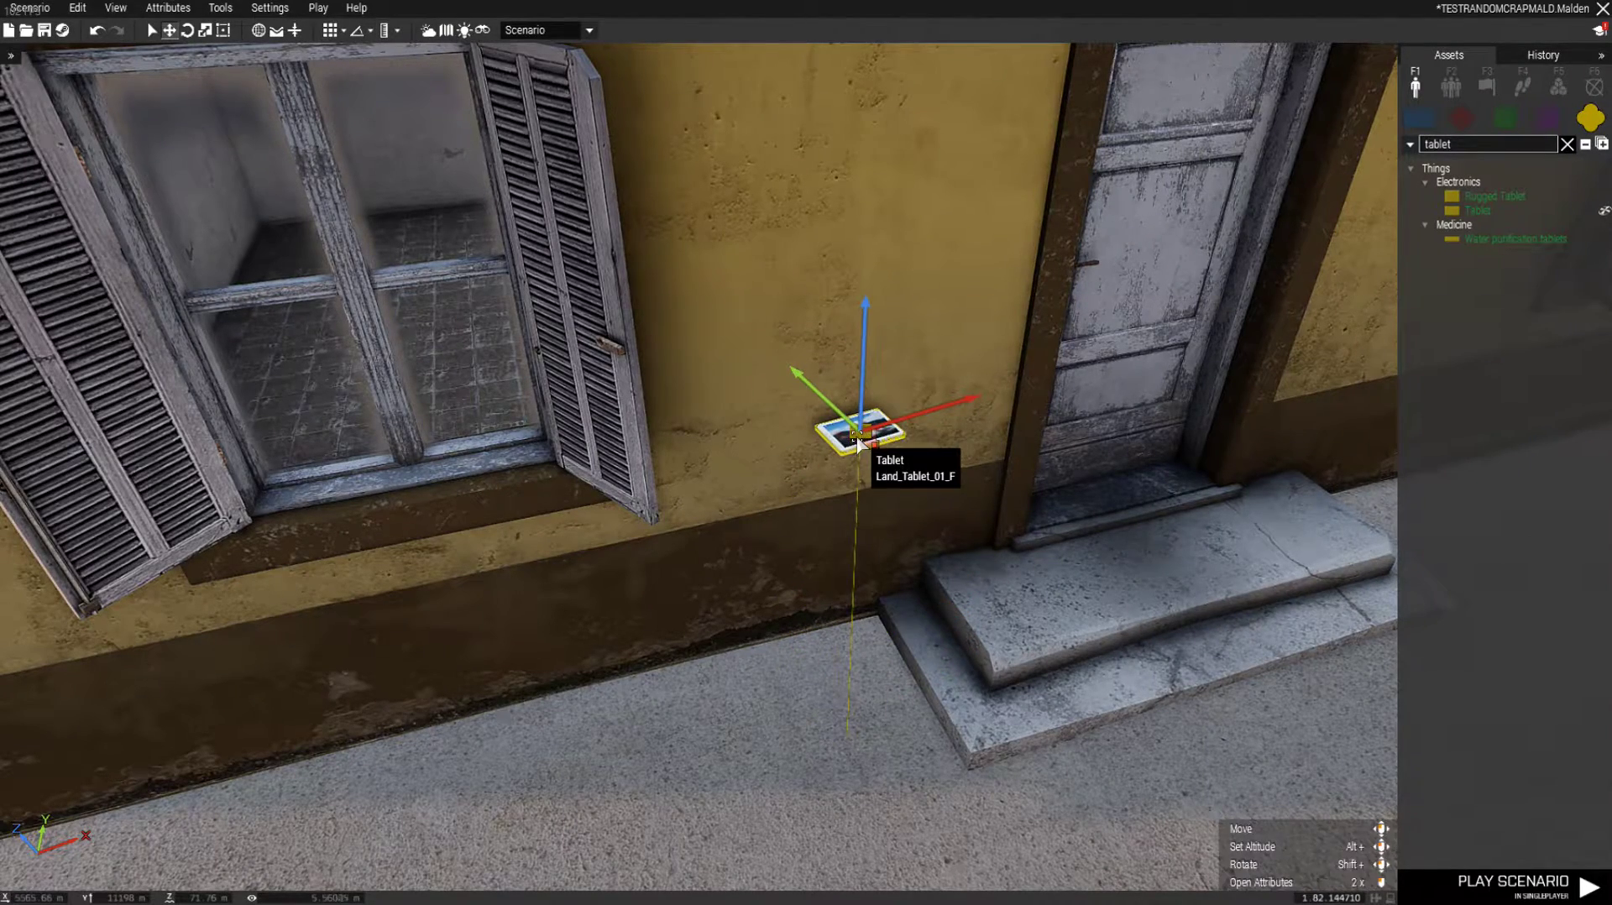
Move the floating tablet next to the yellow house's door frame and rotate it upright by about 100°
drag(863, 433, 995, 351)
key(w)
right_drag(1026, 351, 882, 495)
key(3)
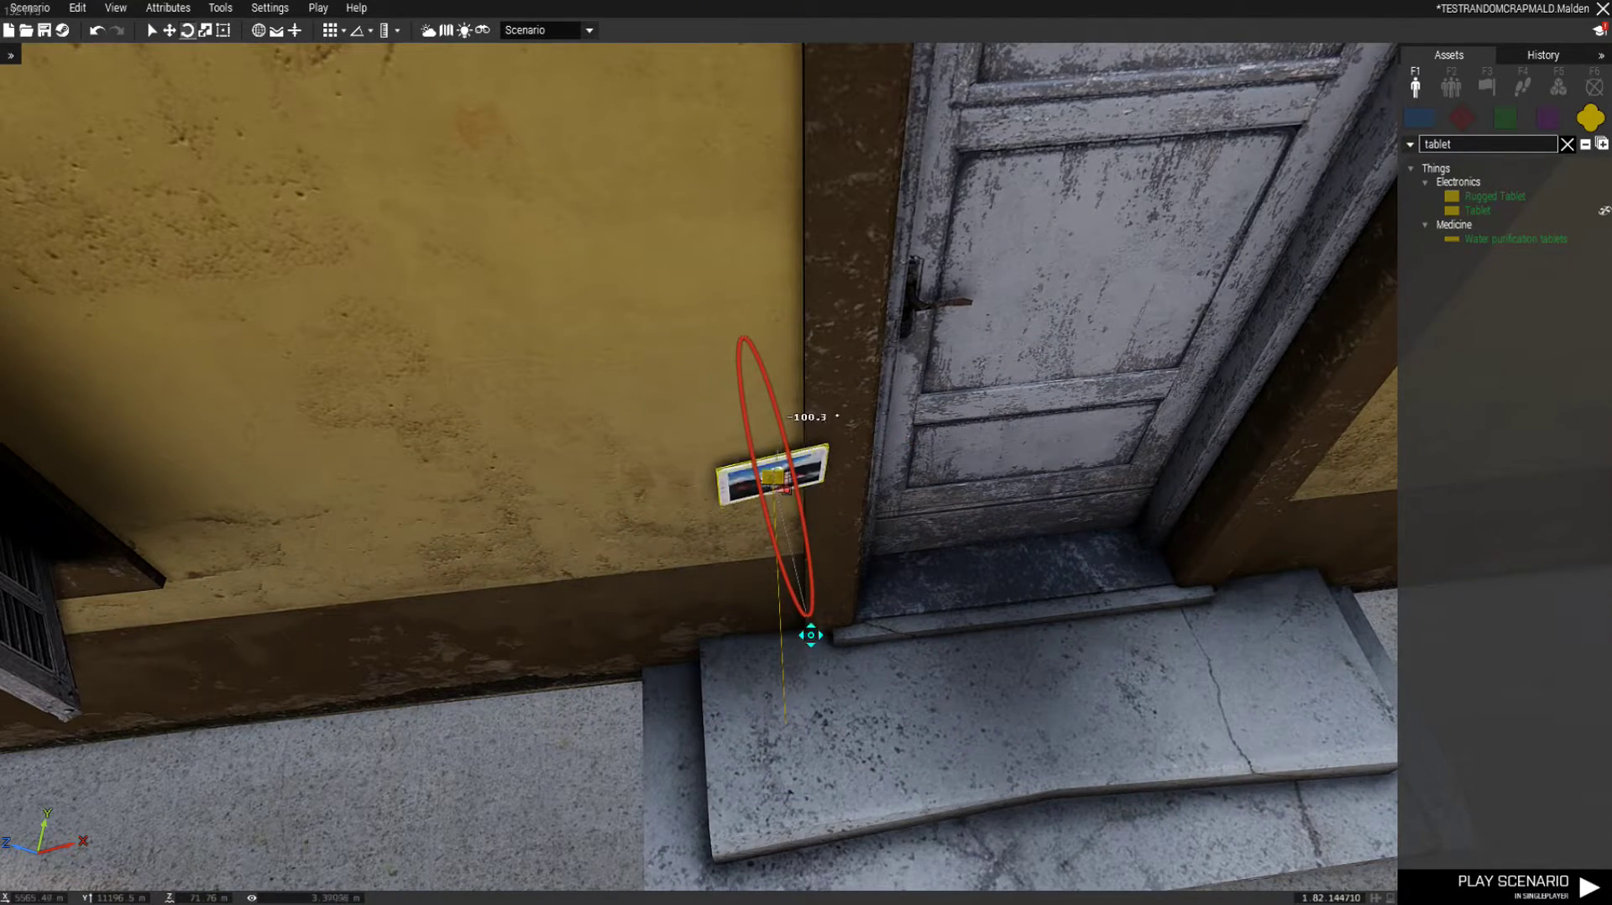
Align the upright tablet against the wall beside the yellow house's door and raise it to about handle height
key(a)
key(space)
right_drag(840, 535, 1050, 464)
key(space)
drag(701, 612, 701, 612)
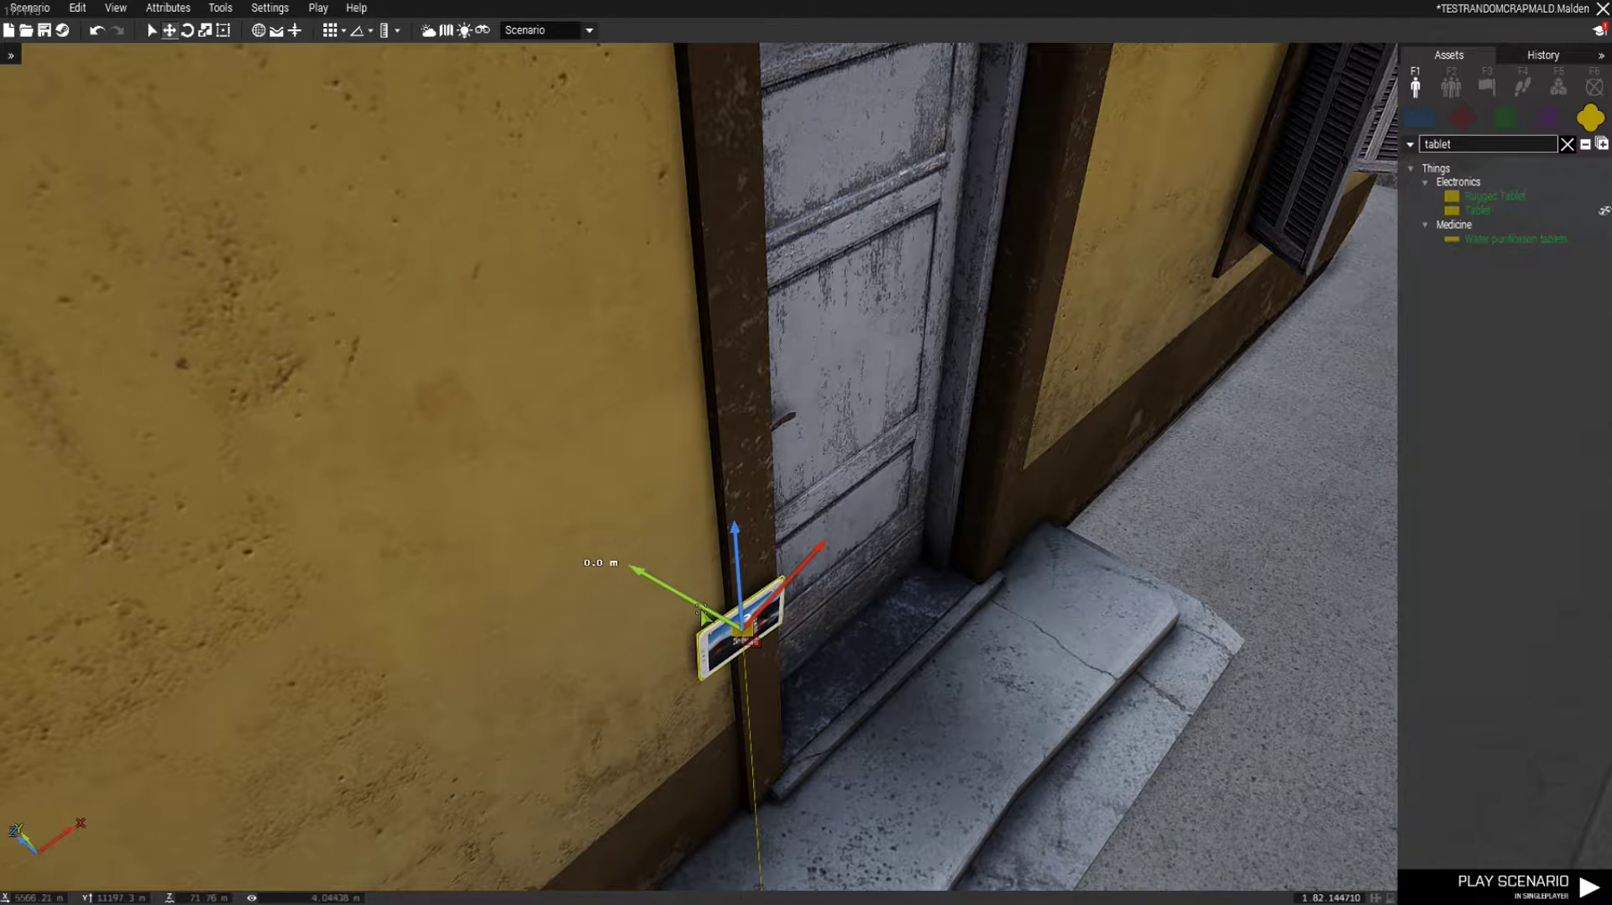
drag(674, 521, 675, 395)
Place a second upright tablet at the blue door of the other house and rotate it about 176° around its vertical axis
right_drag(735, 432, 1471, 336)
key(s)
key(w)
key(z)
key(w)
key(a)
right_drag(724, 679, 888, 656)
key(w)
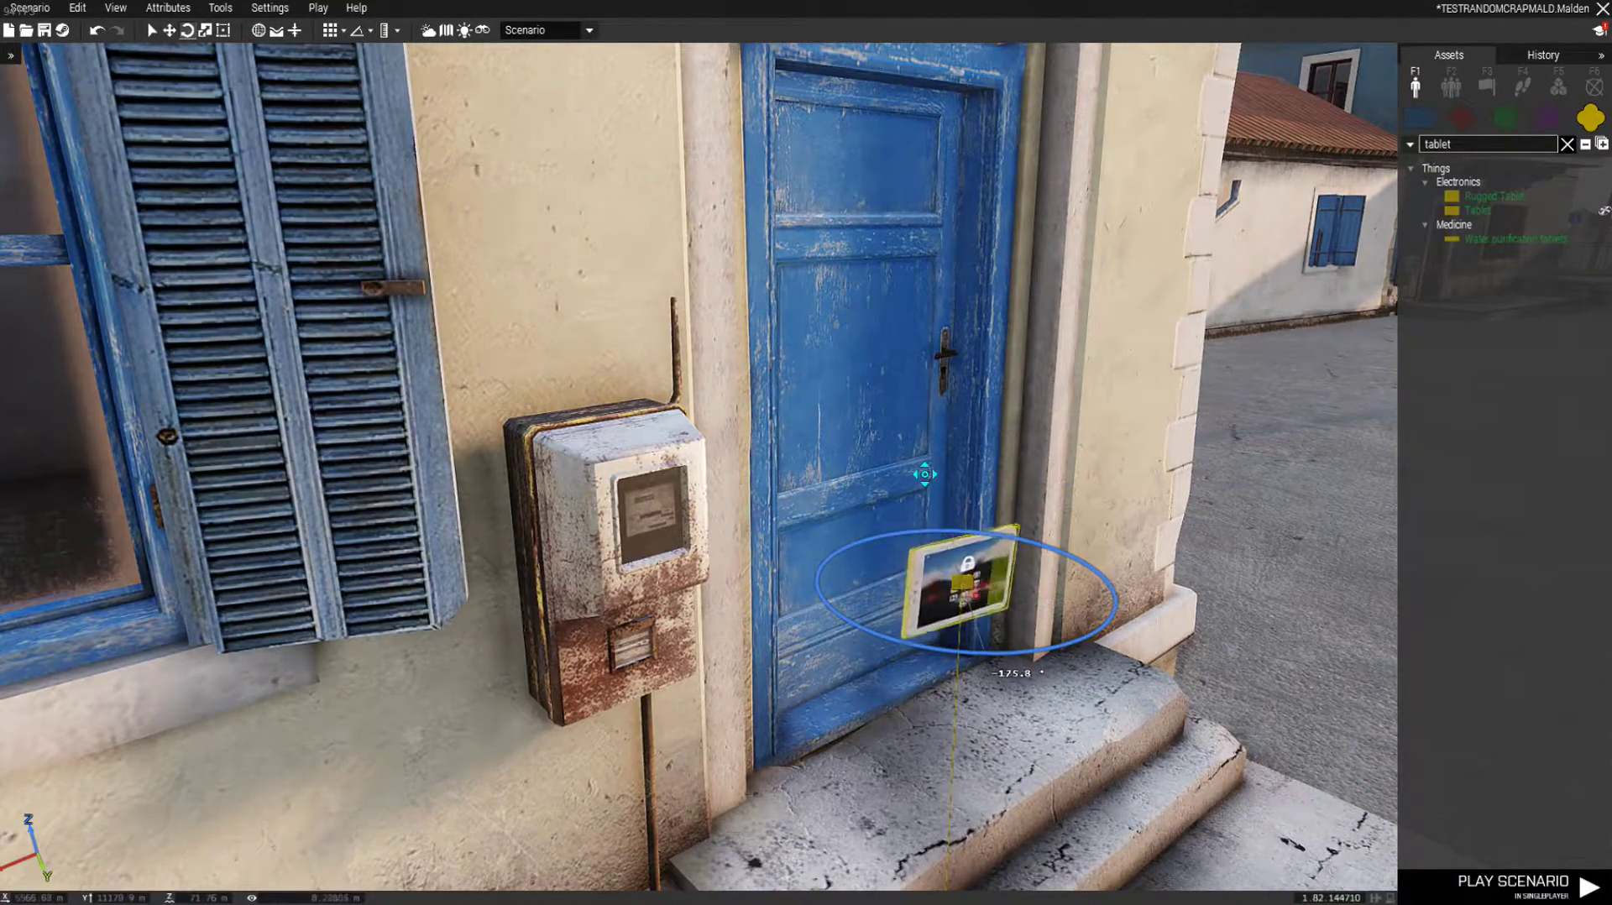
Move the second tablet onto the wall beside the blue door frame, just above the electric meter box
key(space)
drag(995, 590, 716, 390)
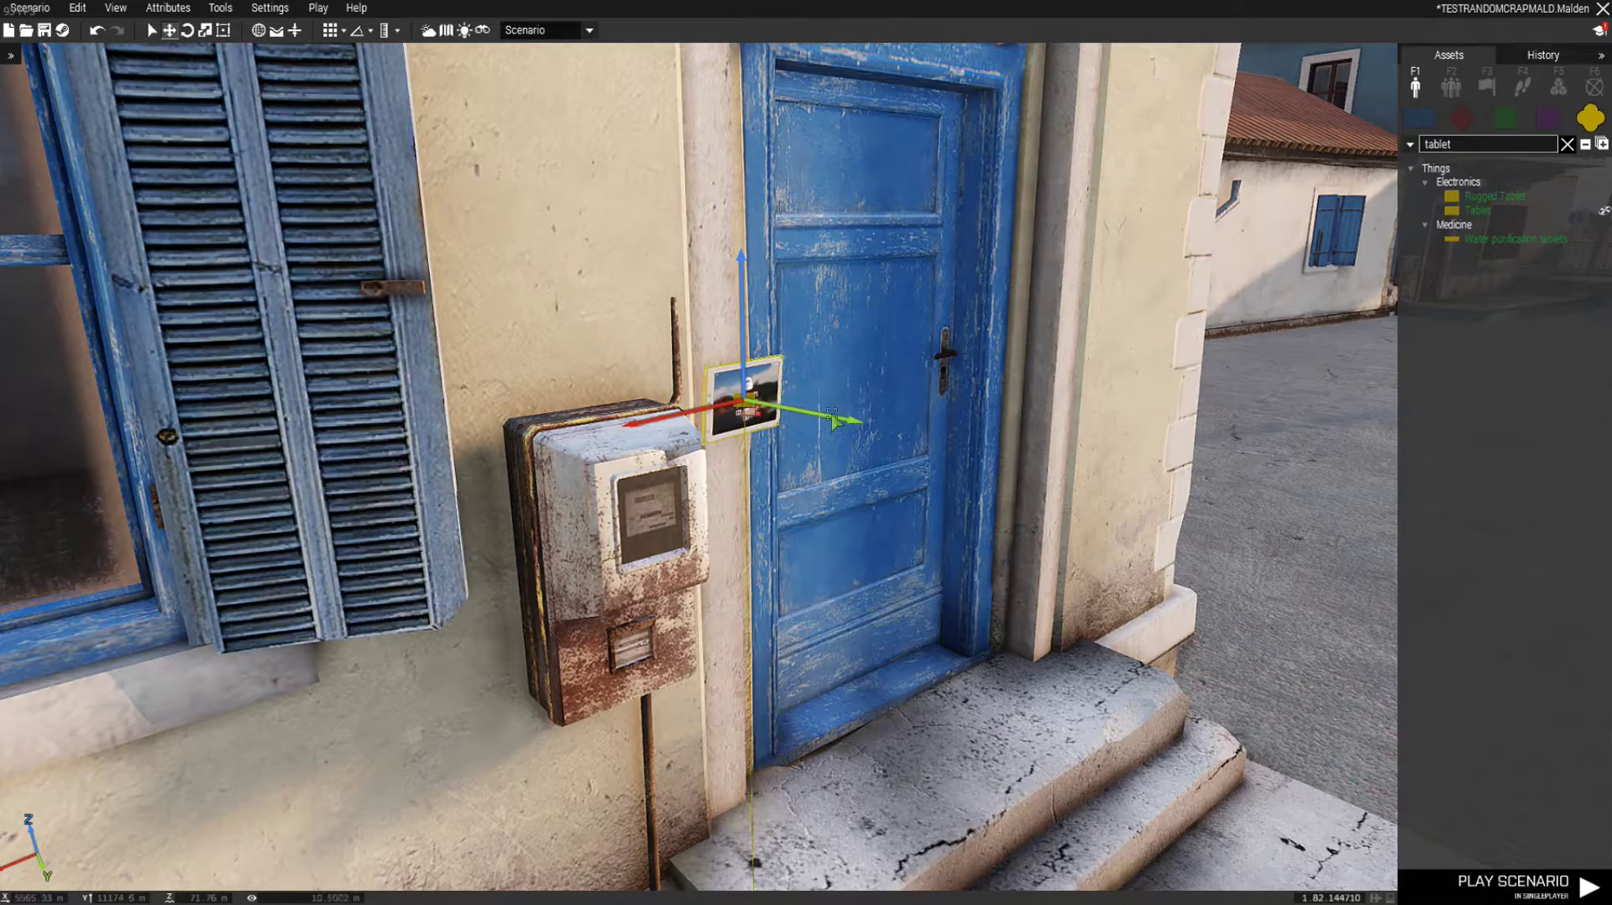
drag(834, 420, 780, 406)
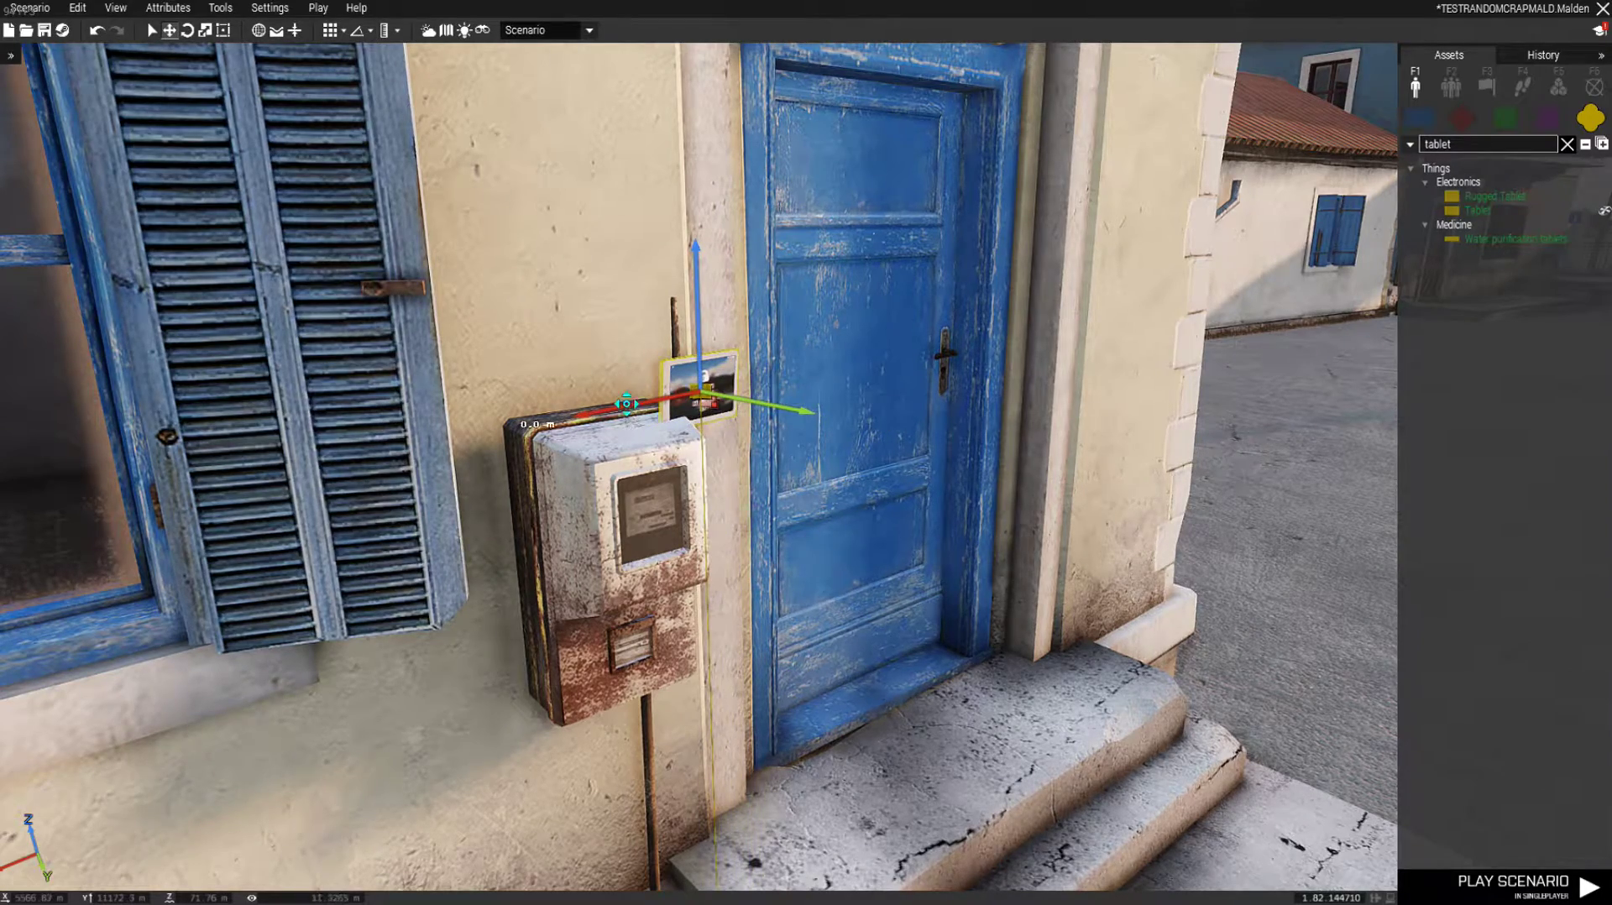
key(d)
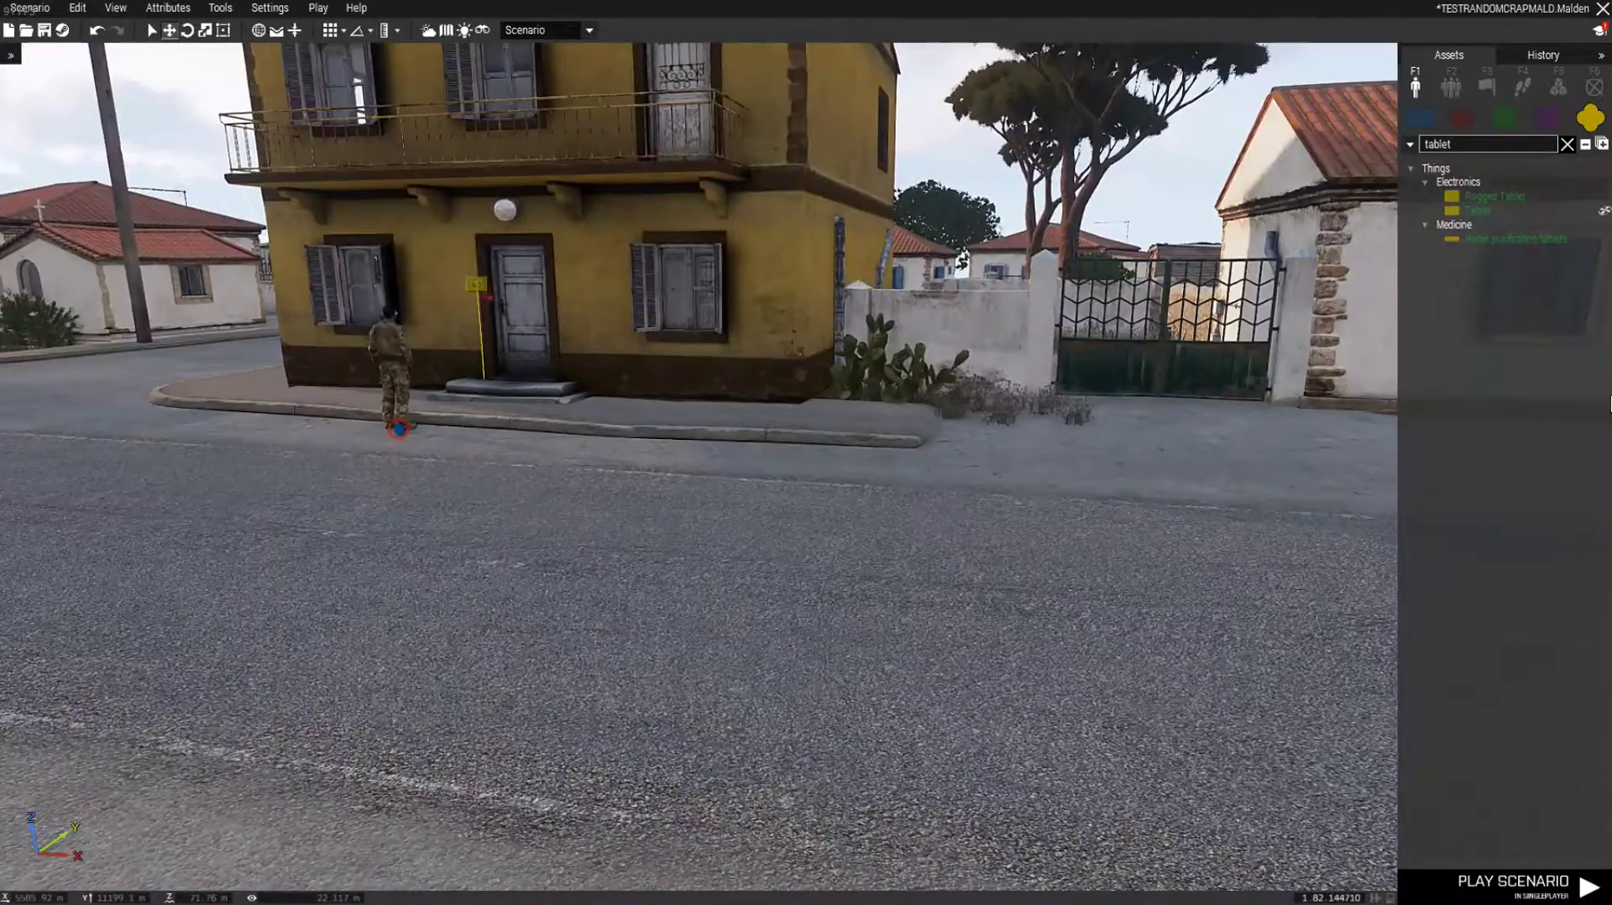
key(w)
right_drag(1611, 405, 1468, 346)
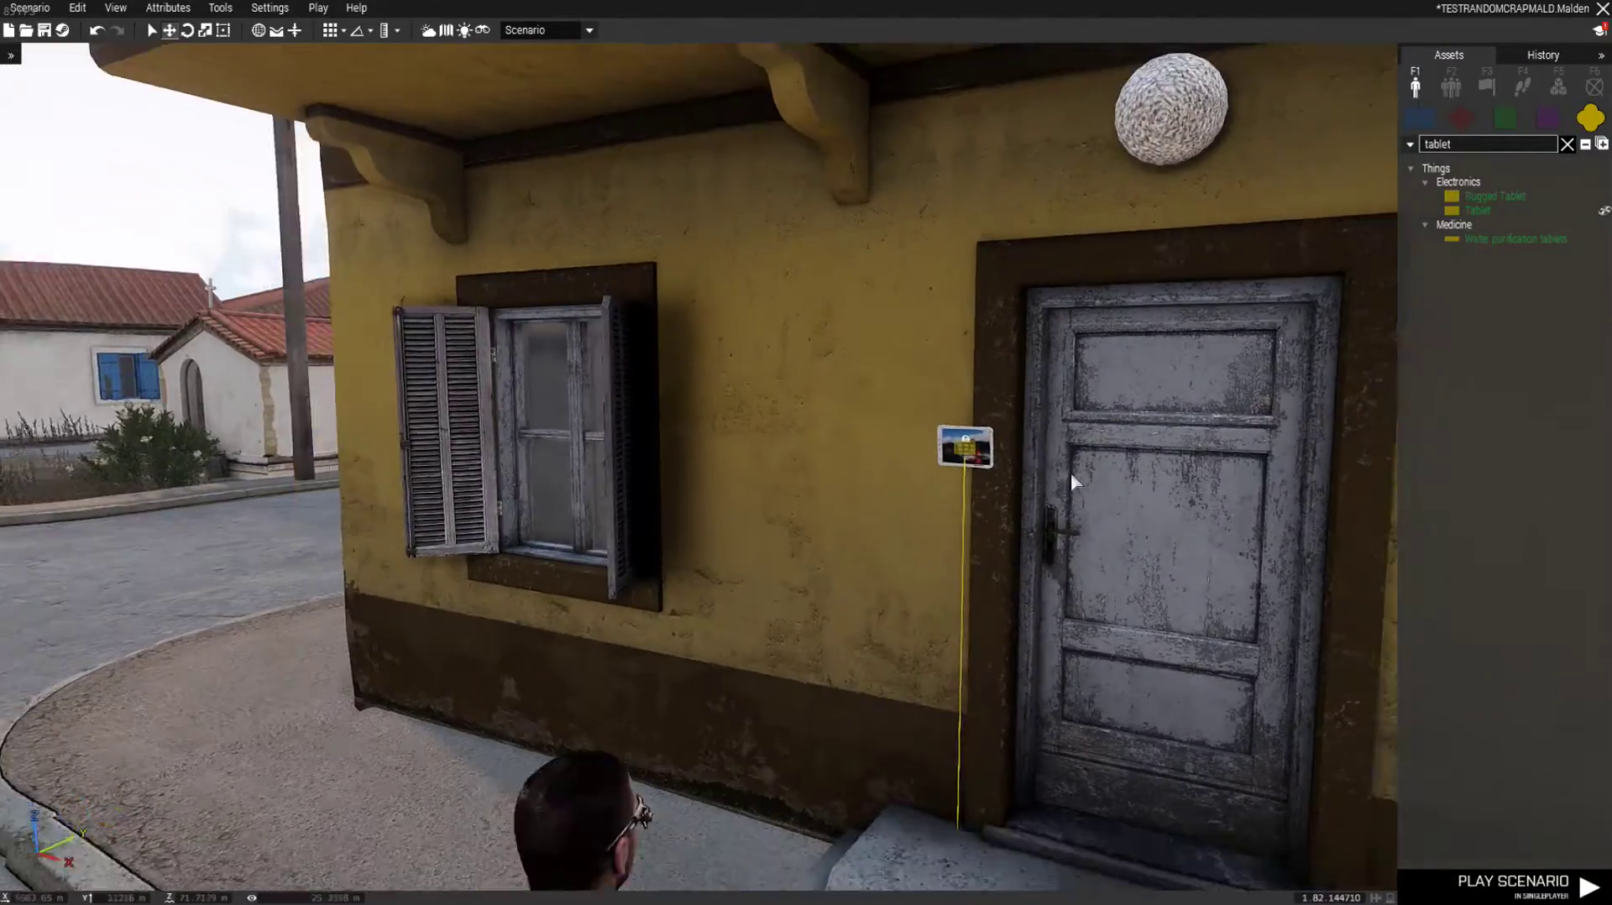
right_drag(1047, 472, 1481, 538)
key(a)
Switch to File Explorer, open the kitty_lockFolder archive from Downloads, and go to Documents\Arma 3\mpmissions\TESTRANDOMCRAPMALD.Malden
key(alt+Tab)
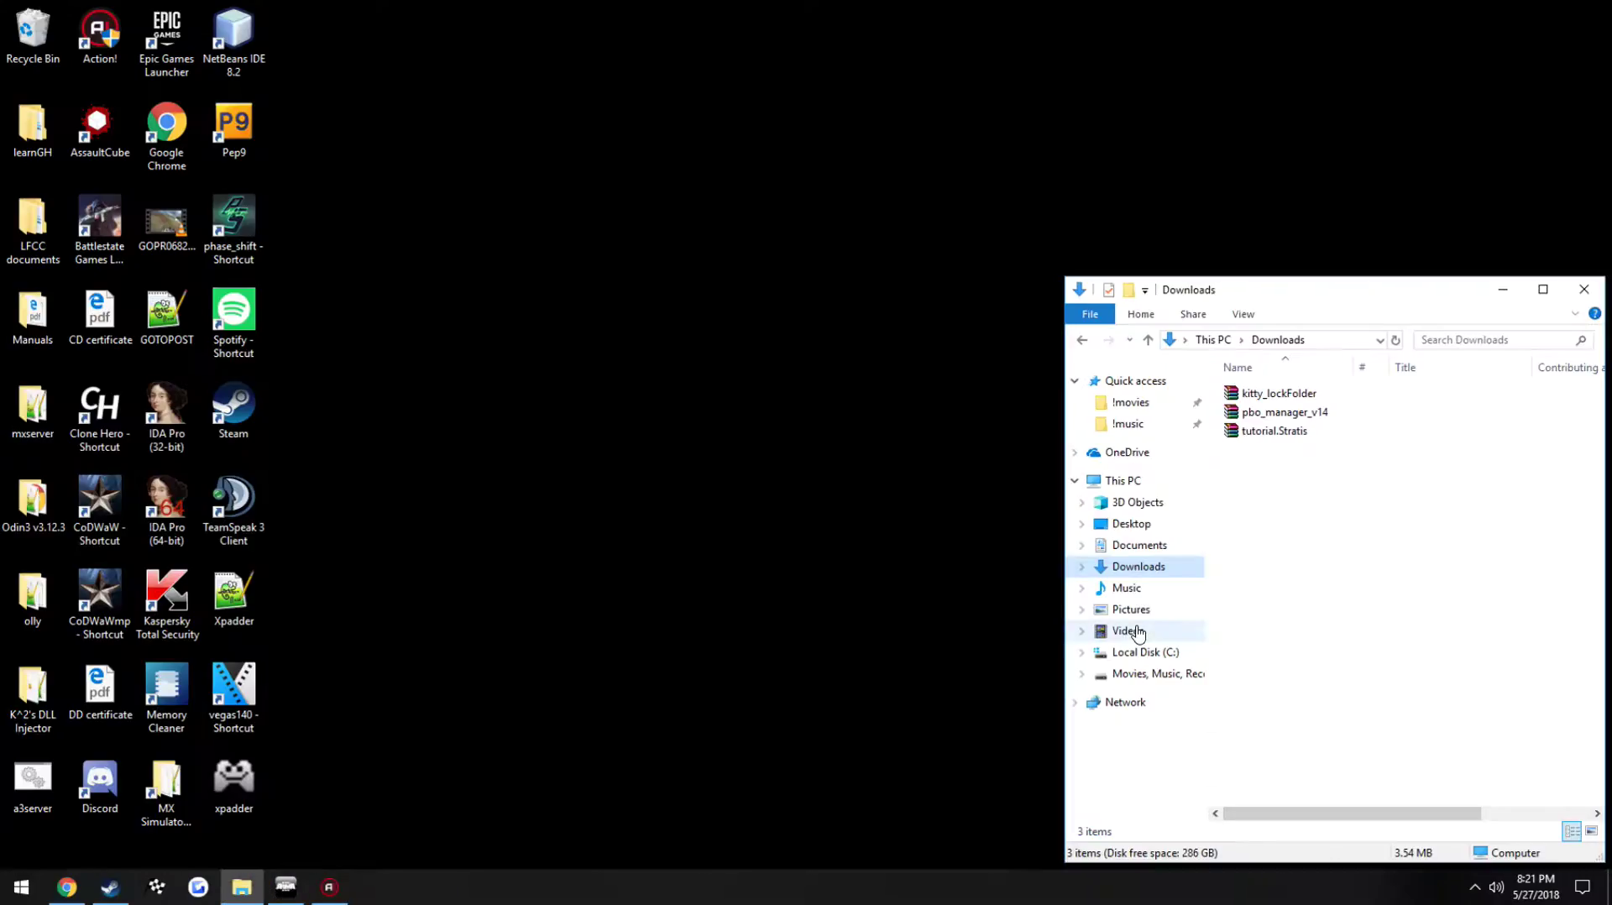
double_click(1335, 399)
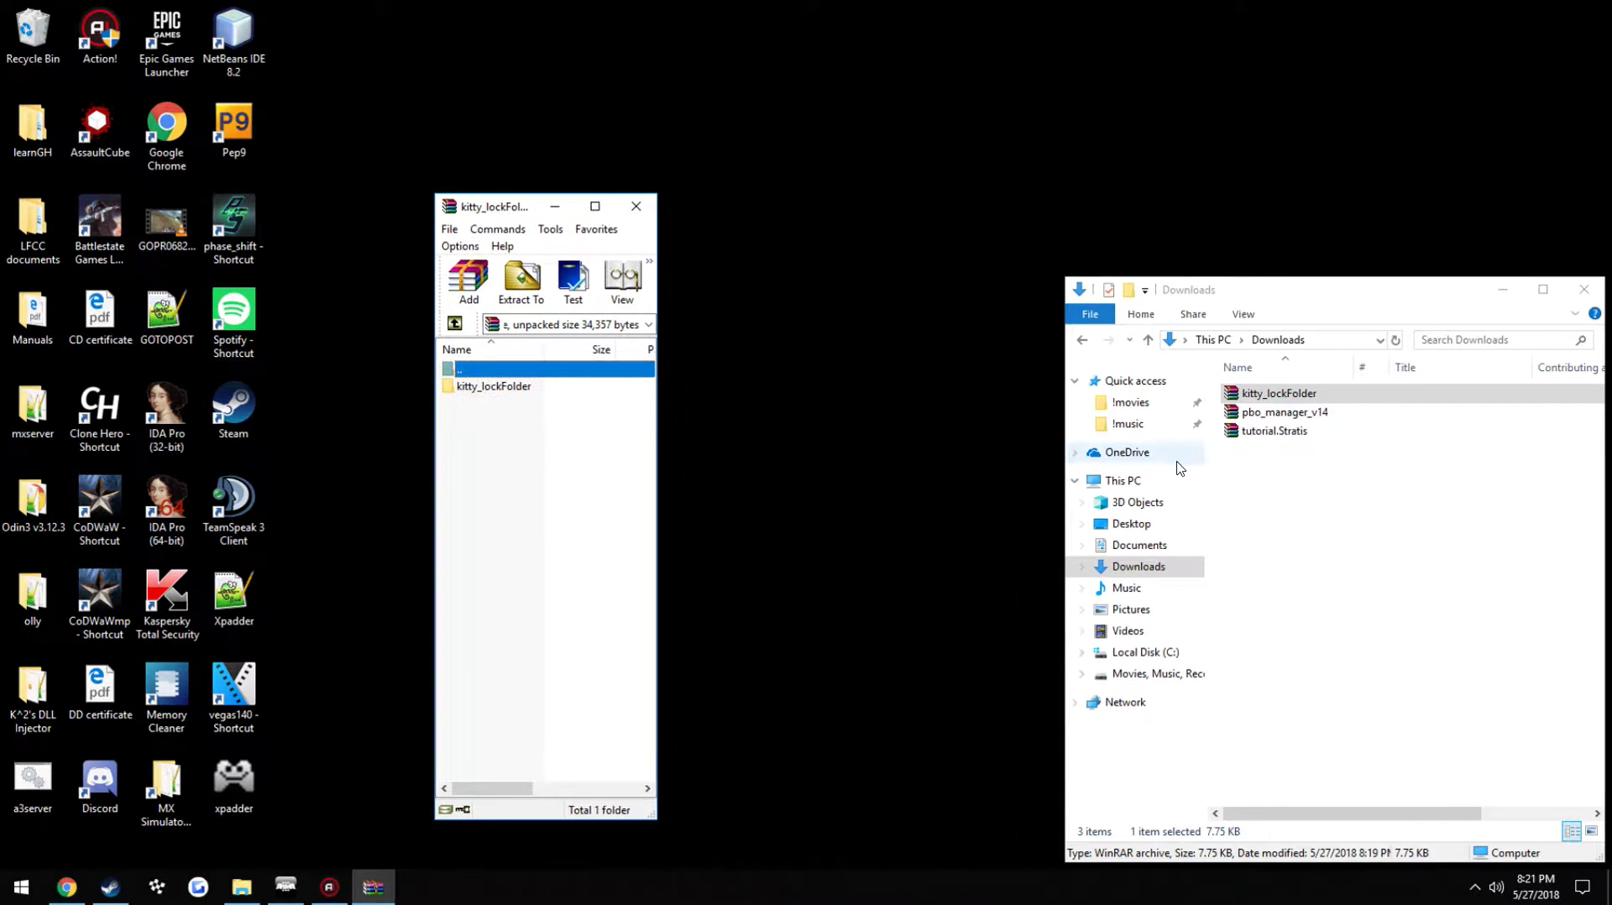
click(1151, 550)
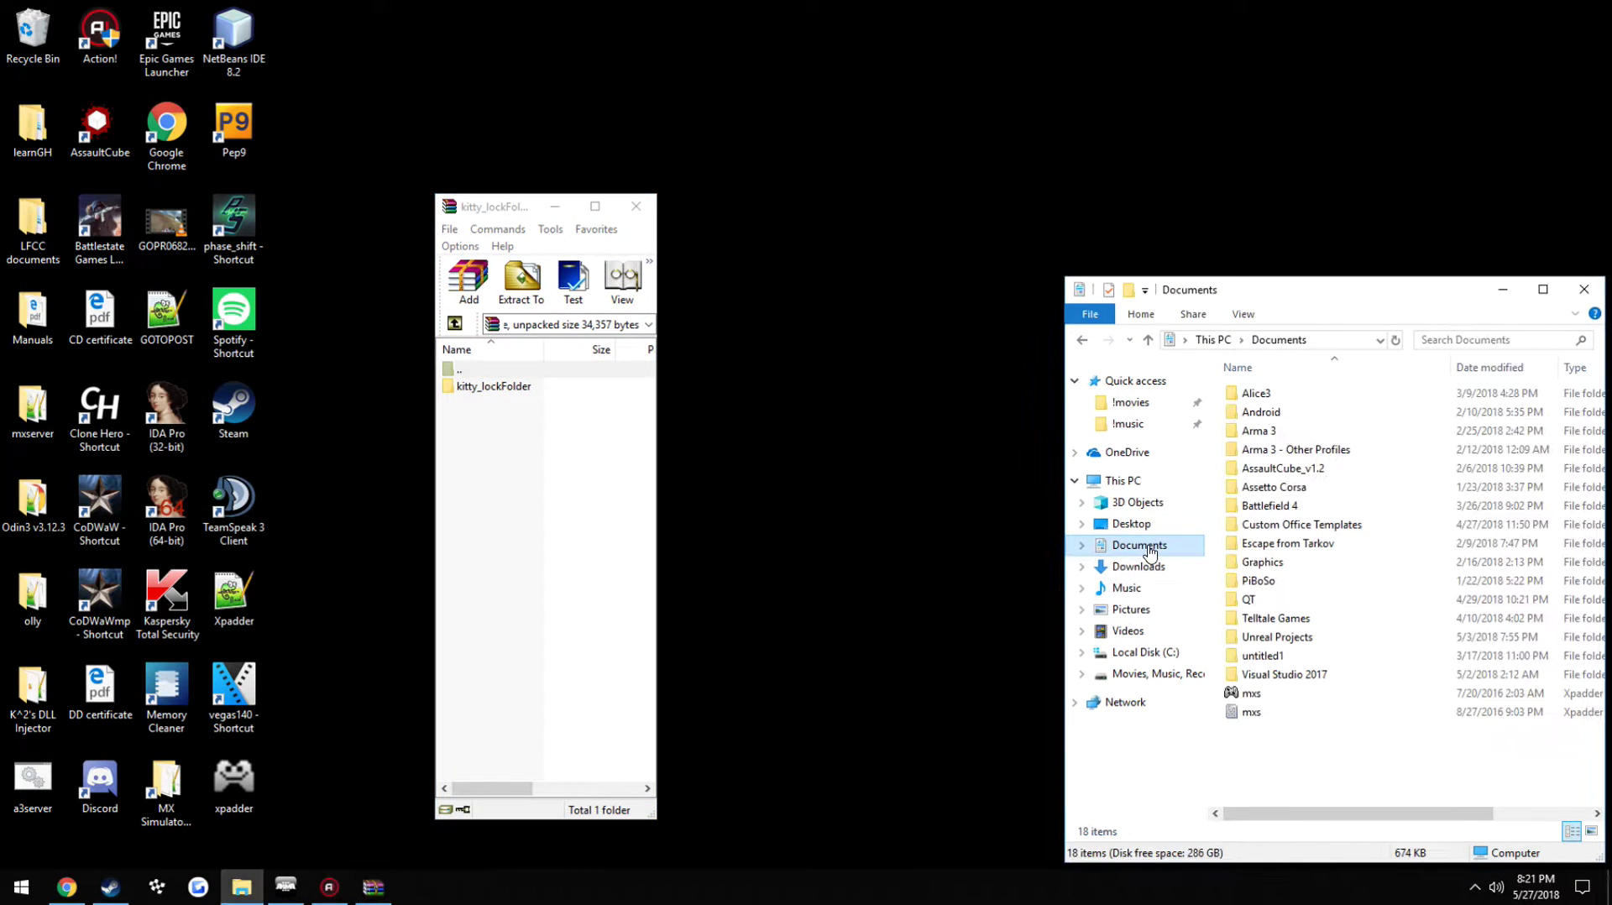
double_click(1260, 431)
double_click(1270, 431)
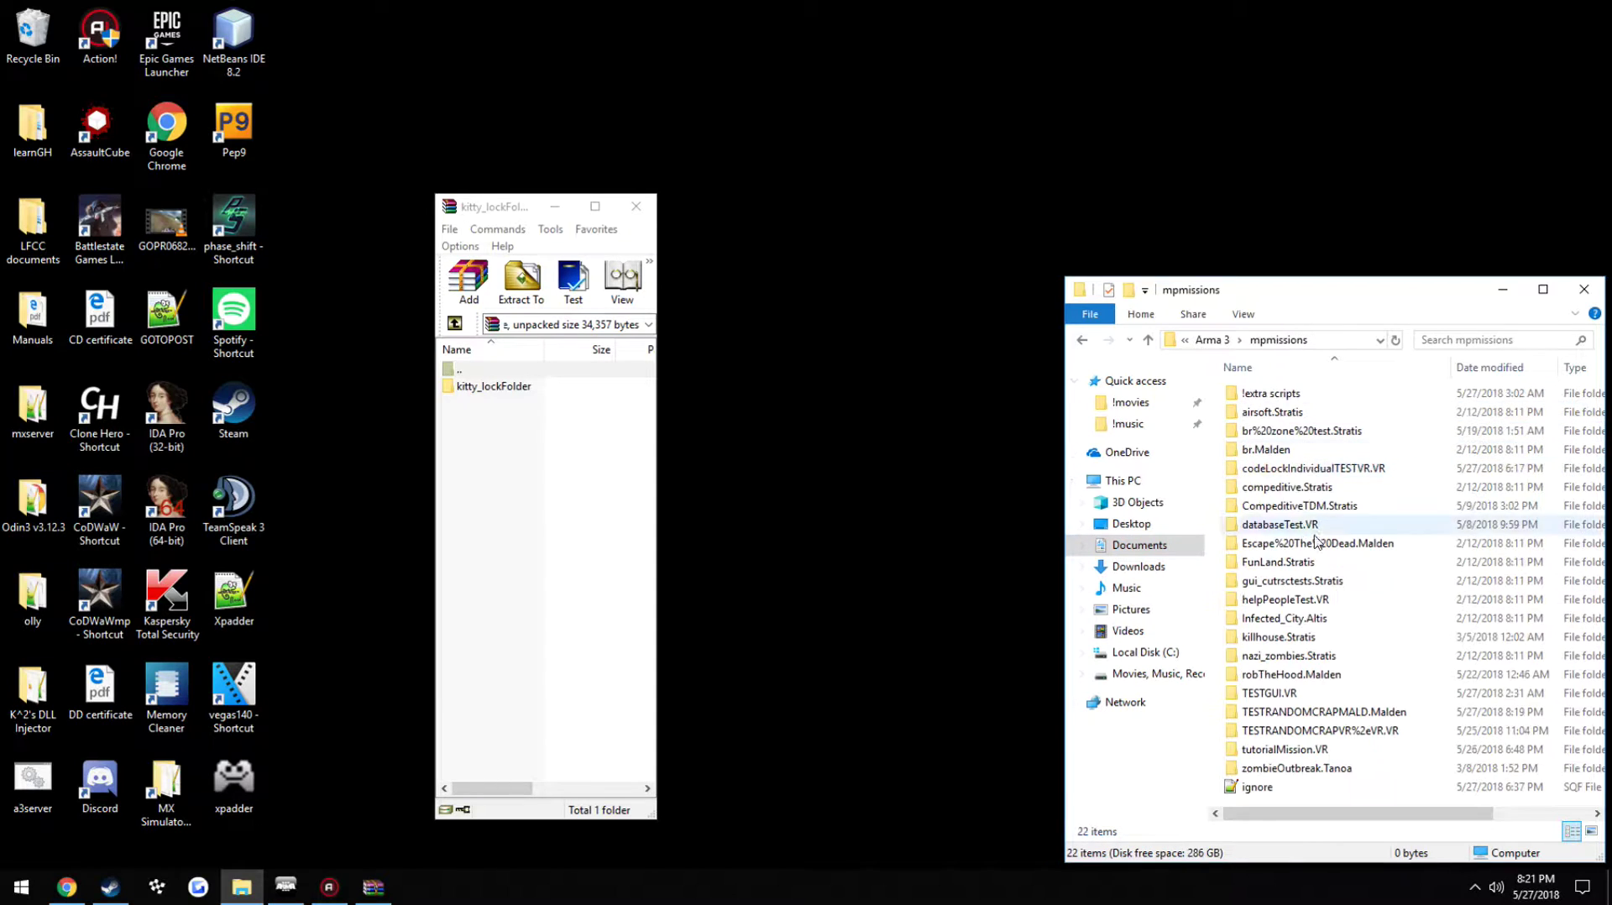
double_click(1345, 716)
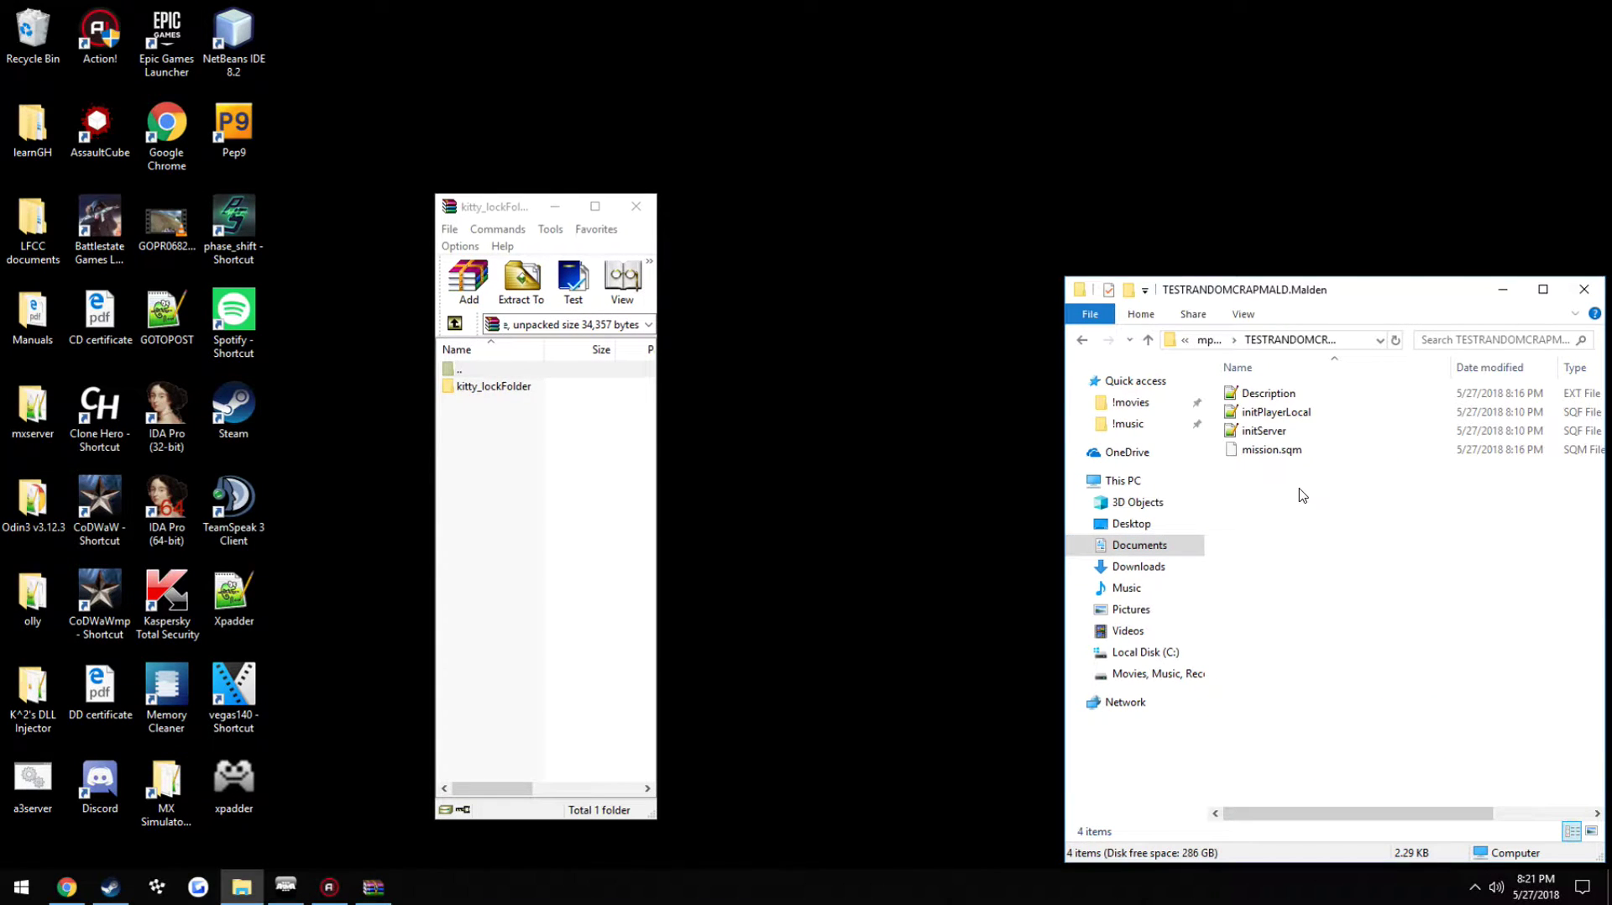
Extract kitty_lockFolder from the archive into the mission folder and open its Read Me file
click(523, 390)
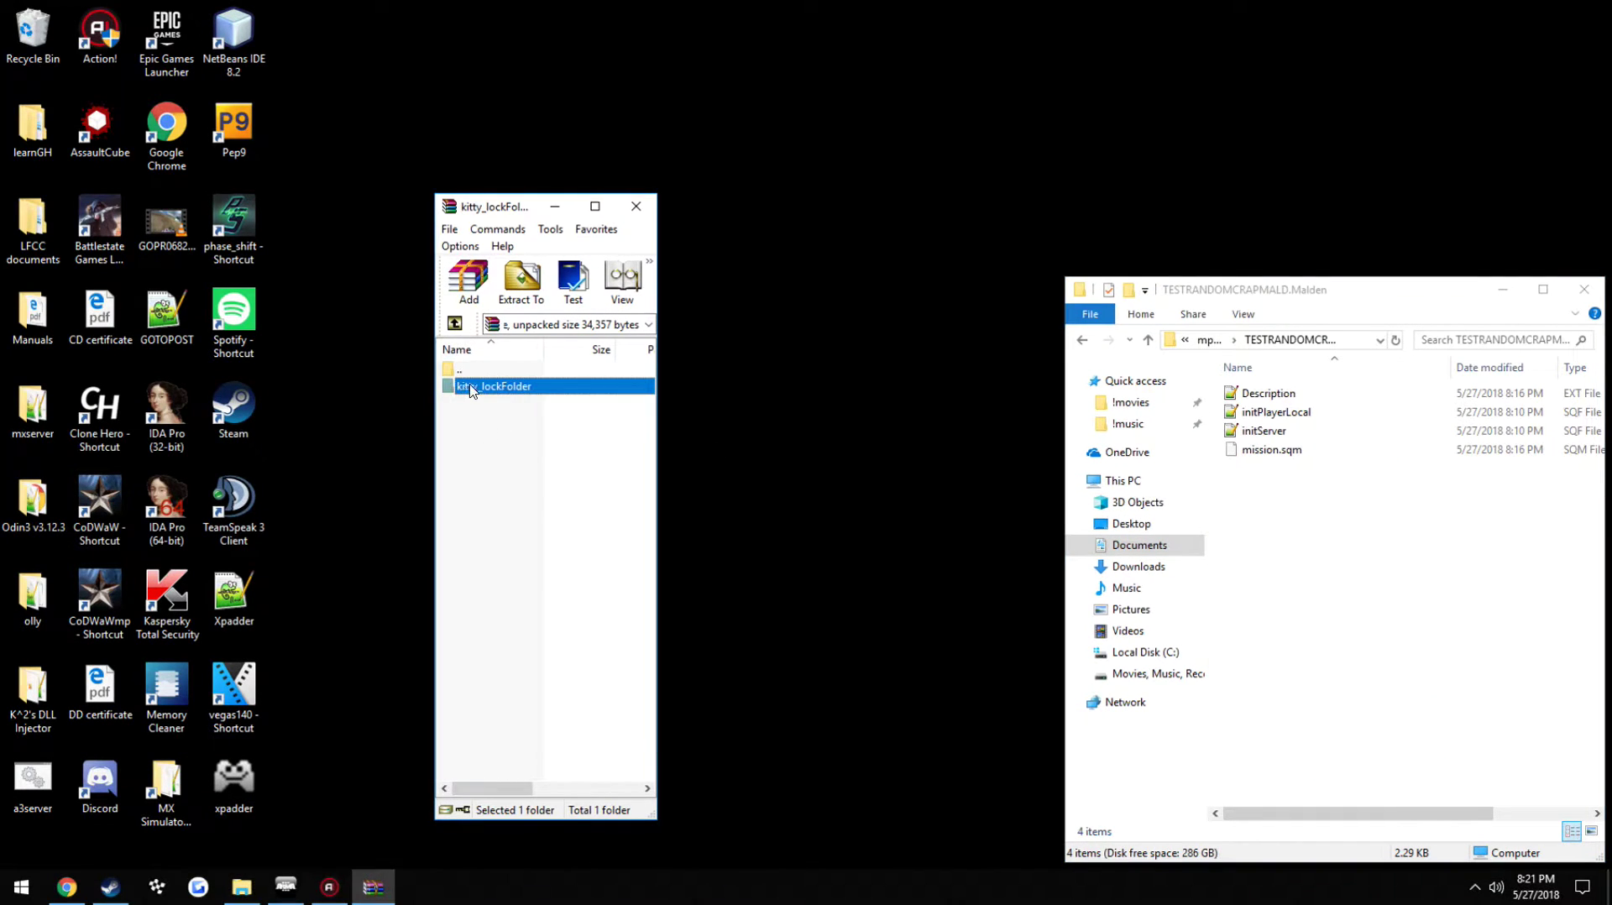
drag(1336, 538, 1337, 538)
double_click(1283, 395)
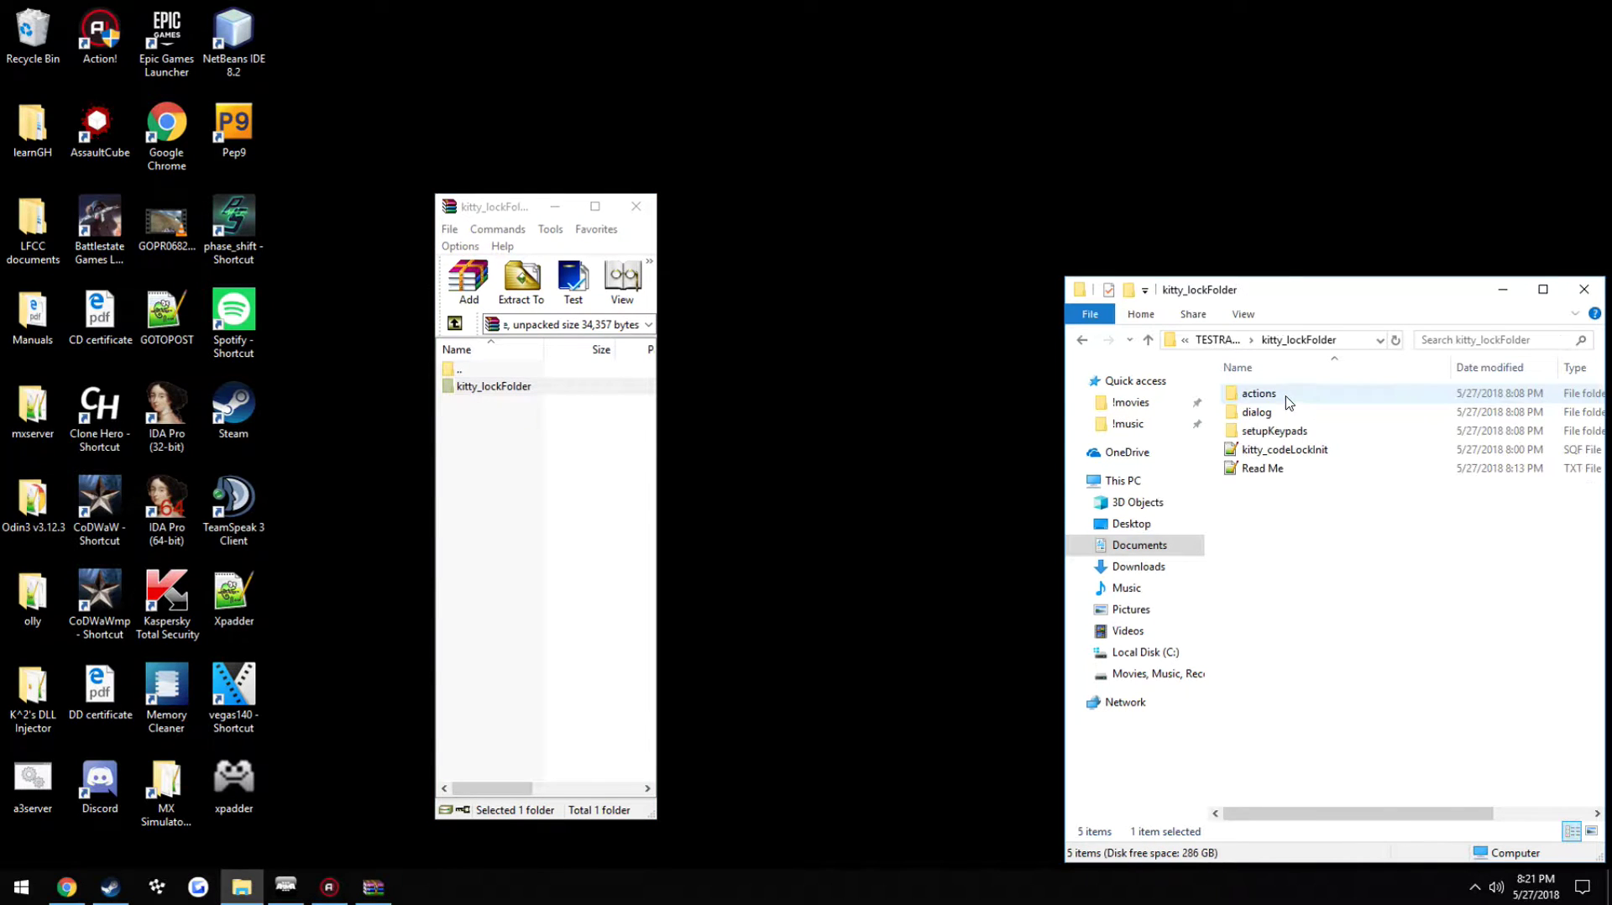
double_click(1270, 472)
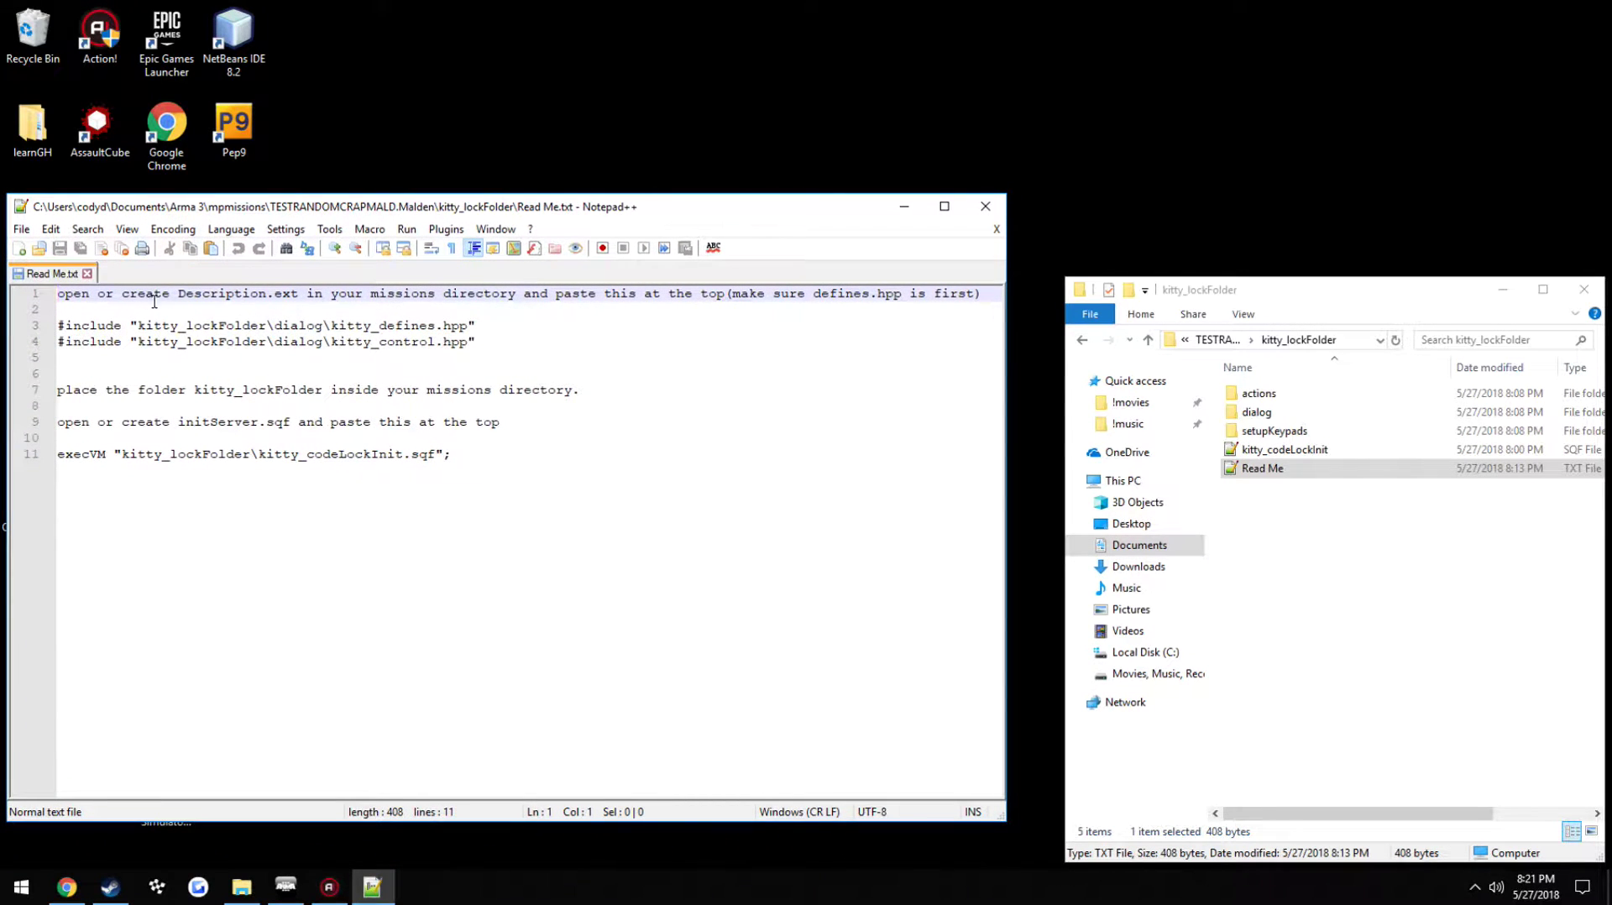
Return to the mission folder and delete the existing Description file
click(1353, 585)
key(alt+Left)
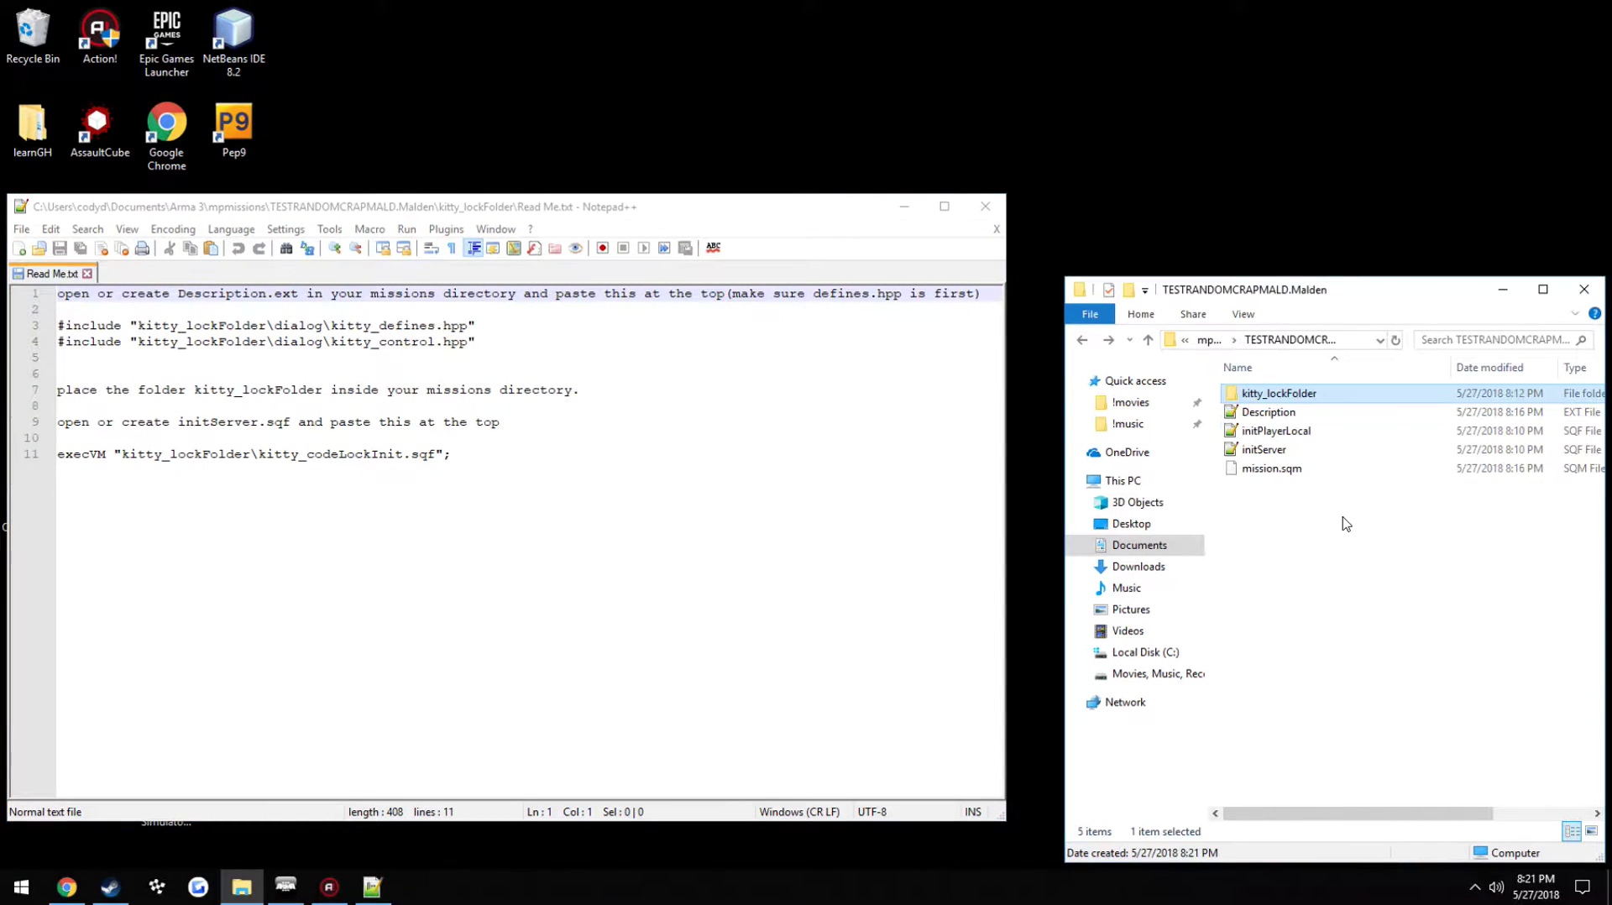
click(1282, 409)
right_click(1298, 427)
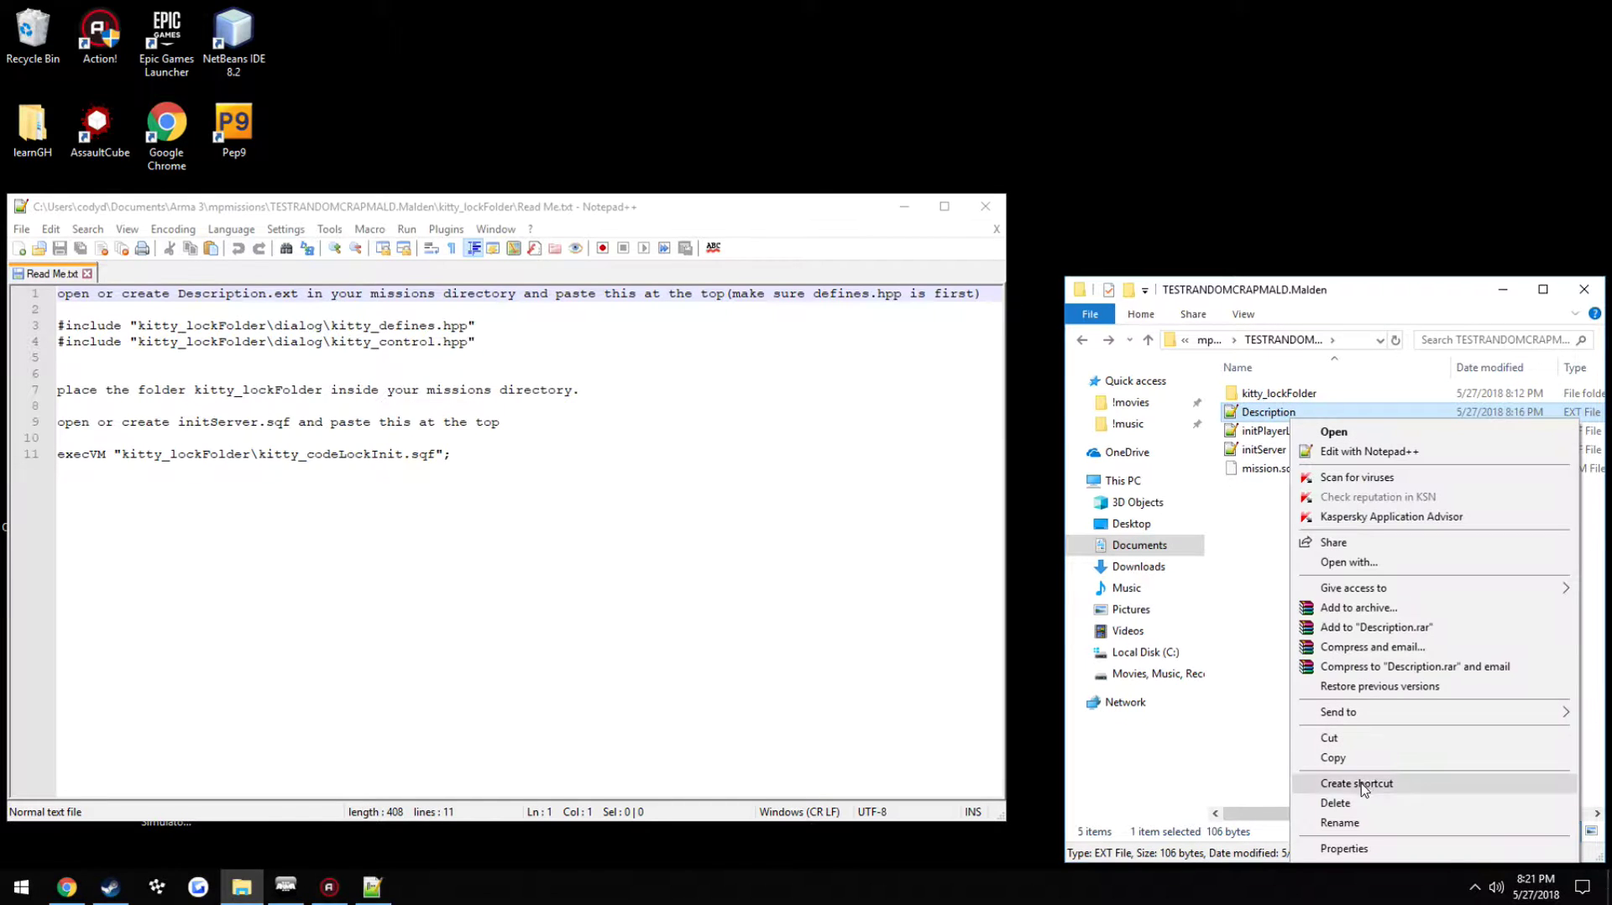
click(1335, 803)
Create a new text document named Description in the mission folder and open it in Notepad++
right_click(1330, 717)
mouse_move(1392, 663)
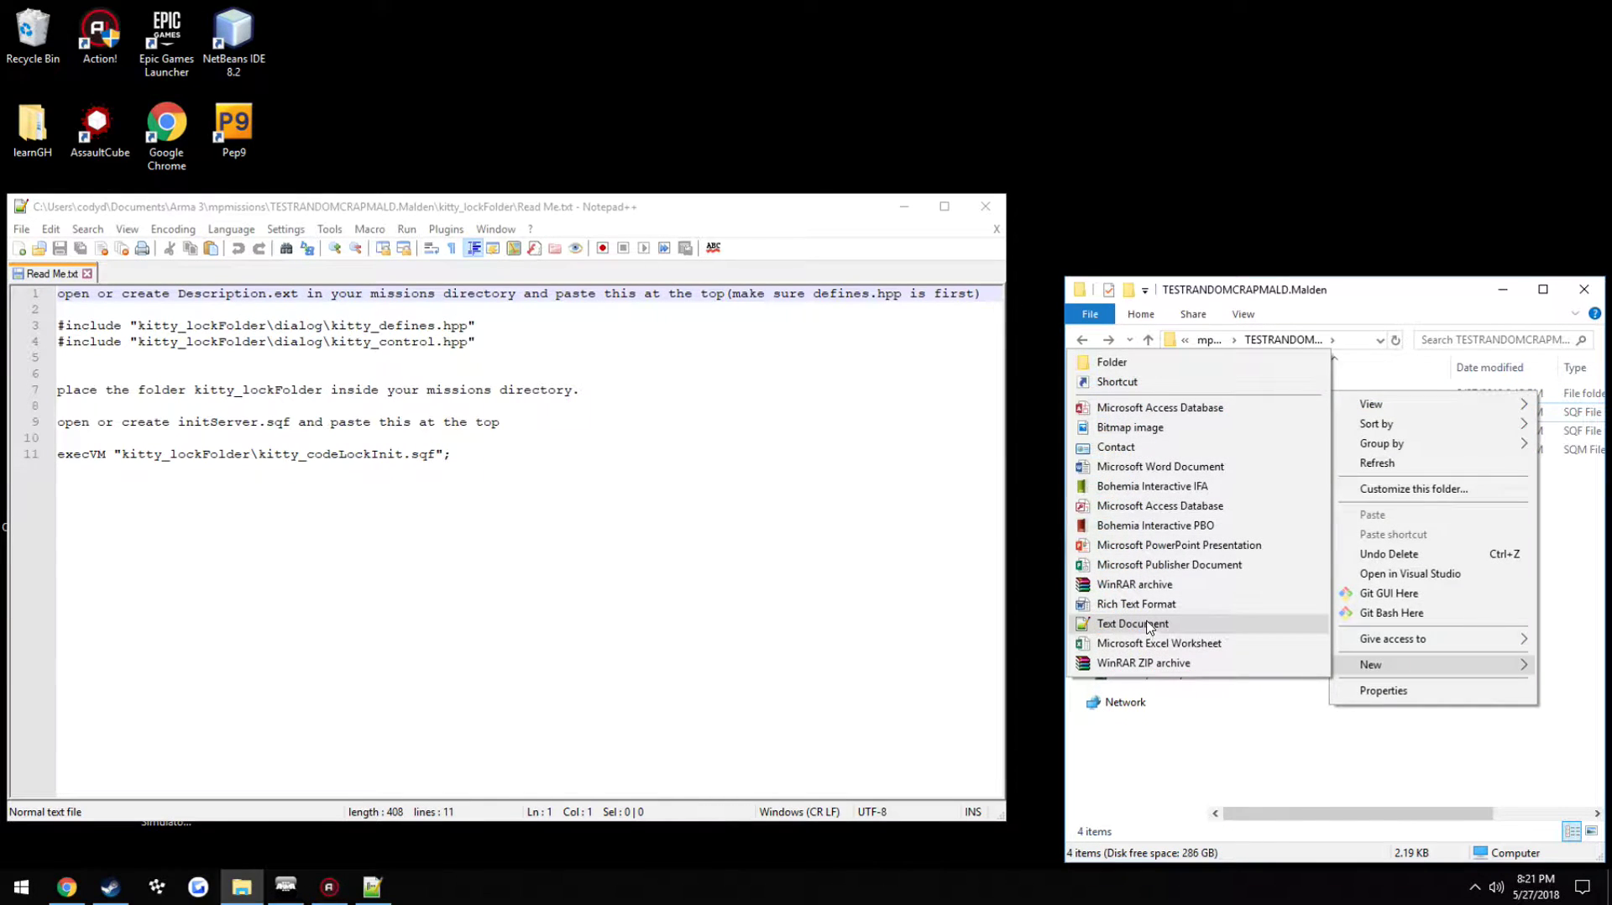
click(1148, 624)
text(Description)
key(Return)
double_click(1258, 412)
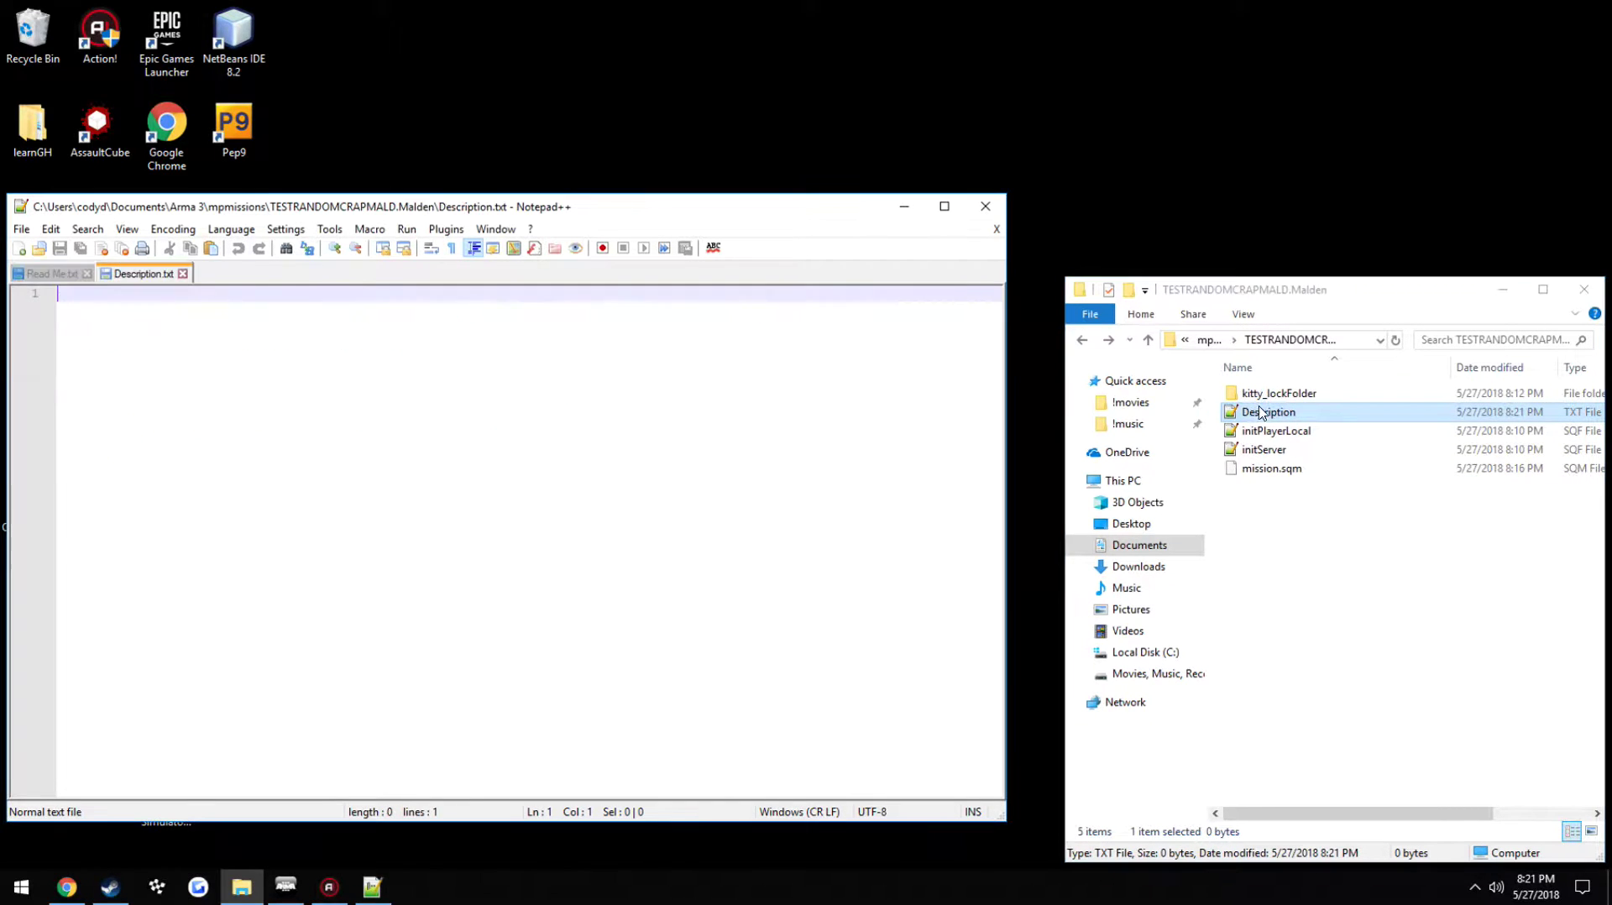
Save the empty document as Description.ext in the mission folder with the file type set to All types
click(21, 230)
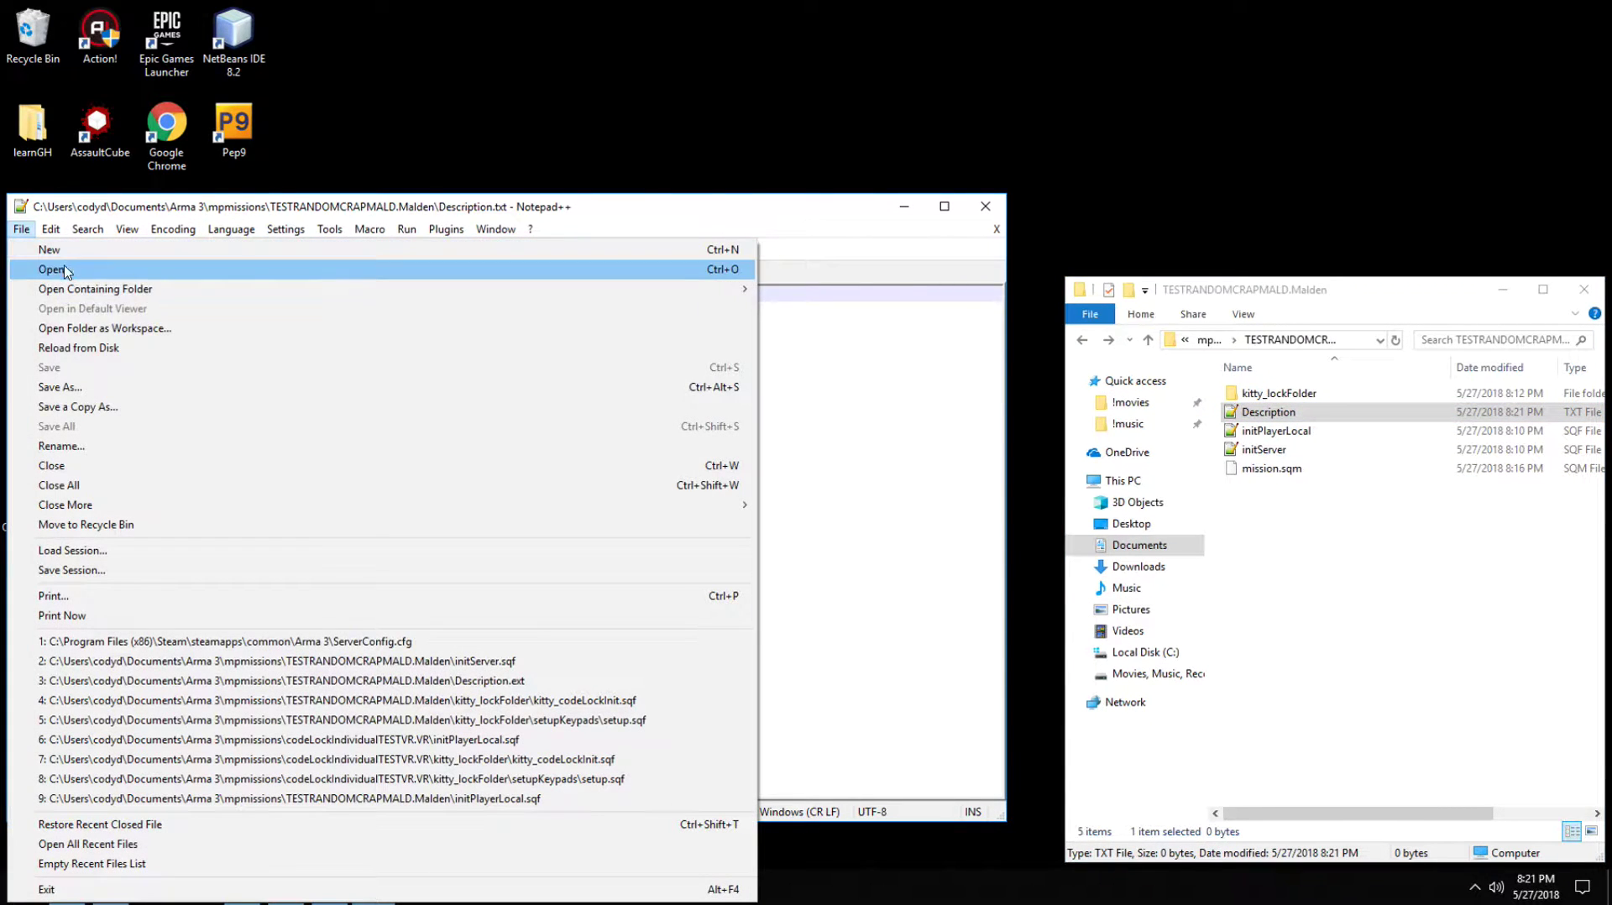
click(58, 382)
click(531, 702)
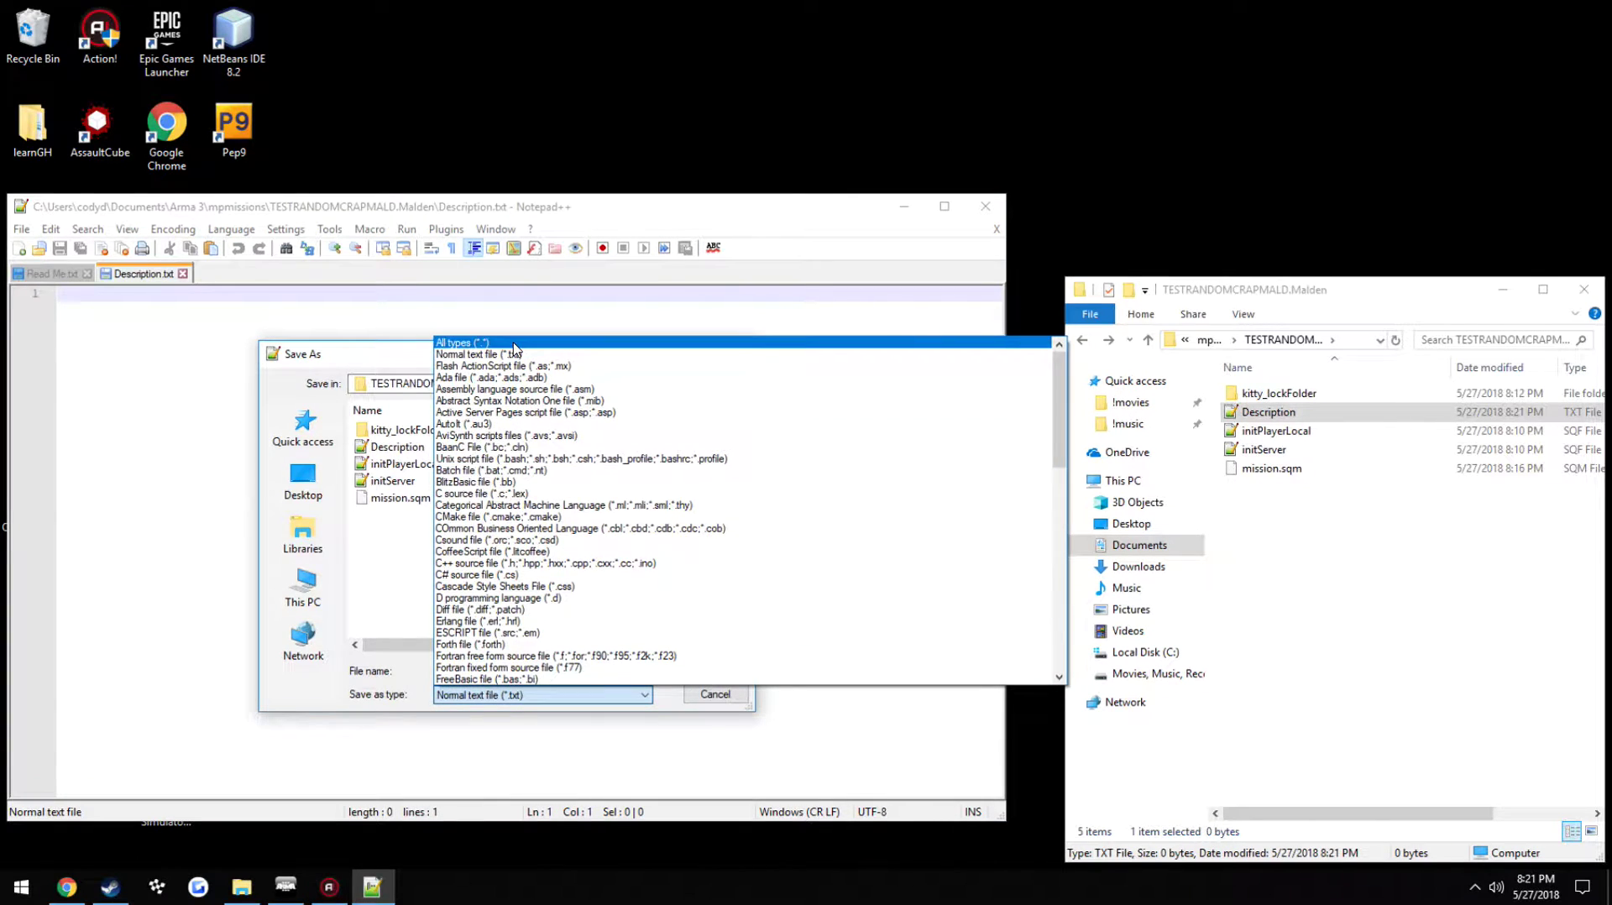
click(513, 681)
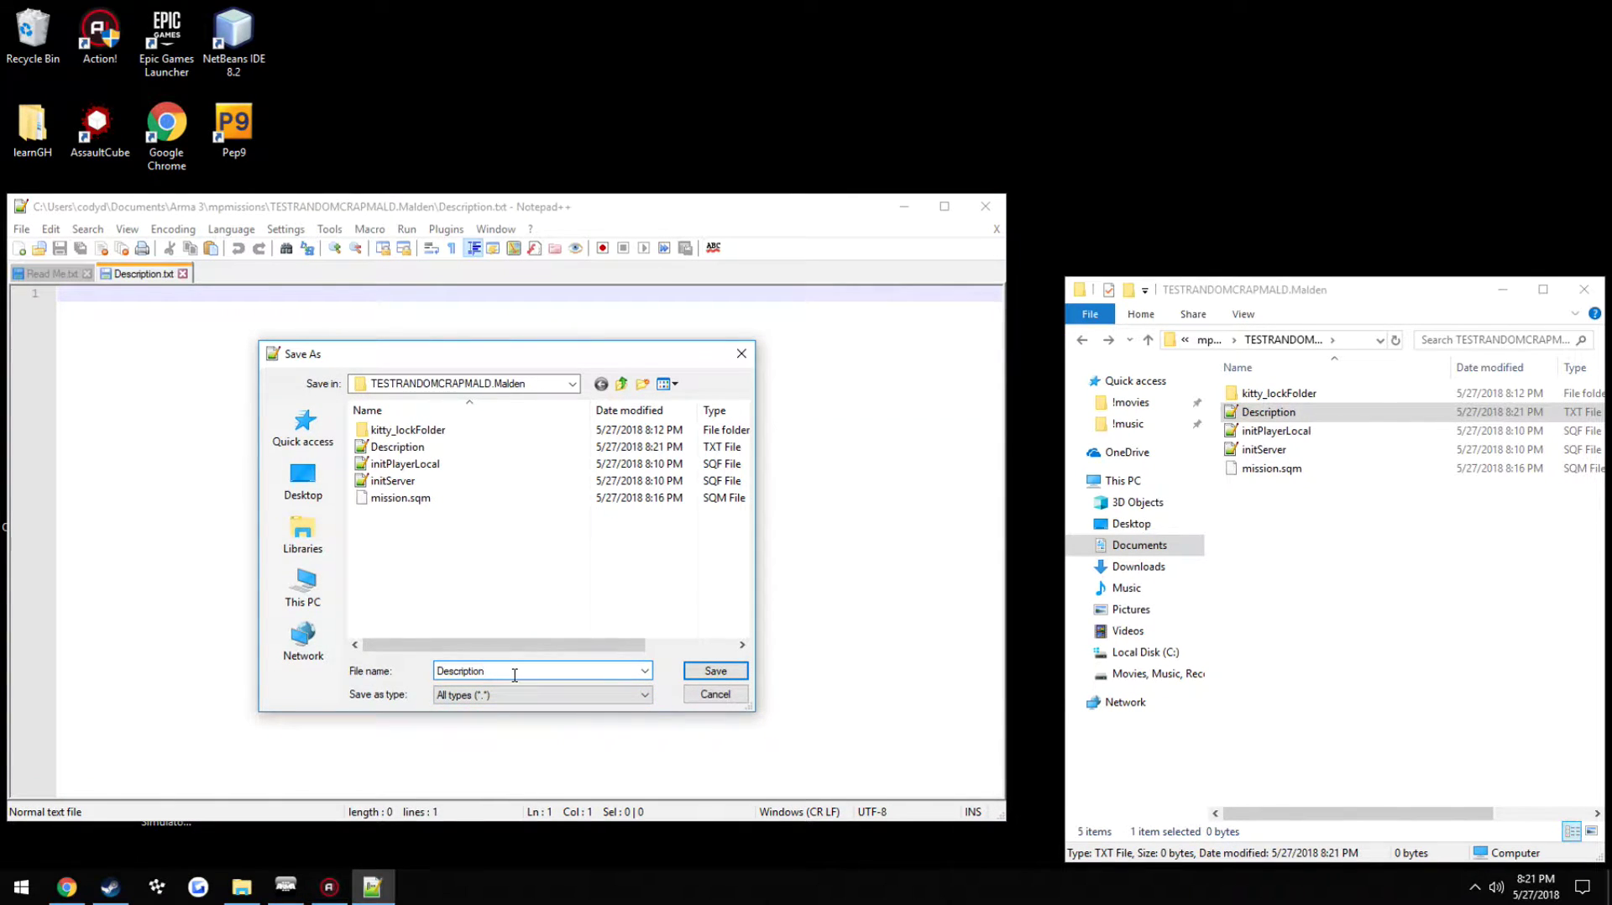
click(736, 674)
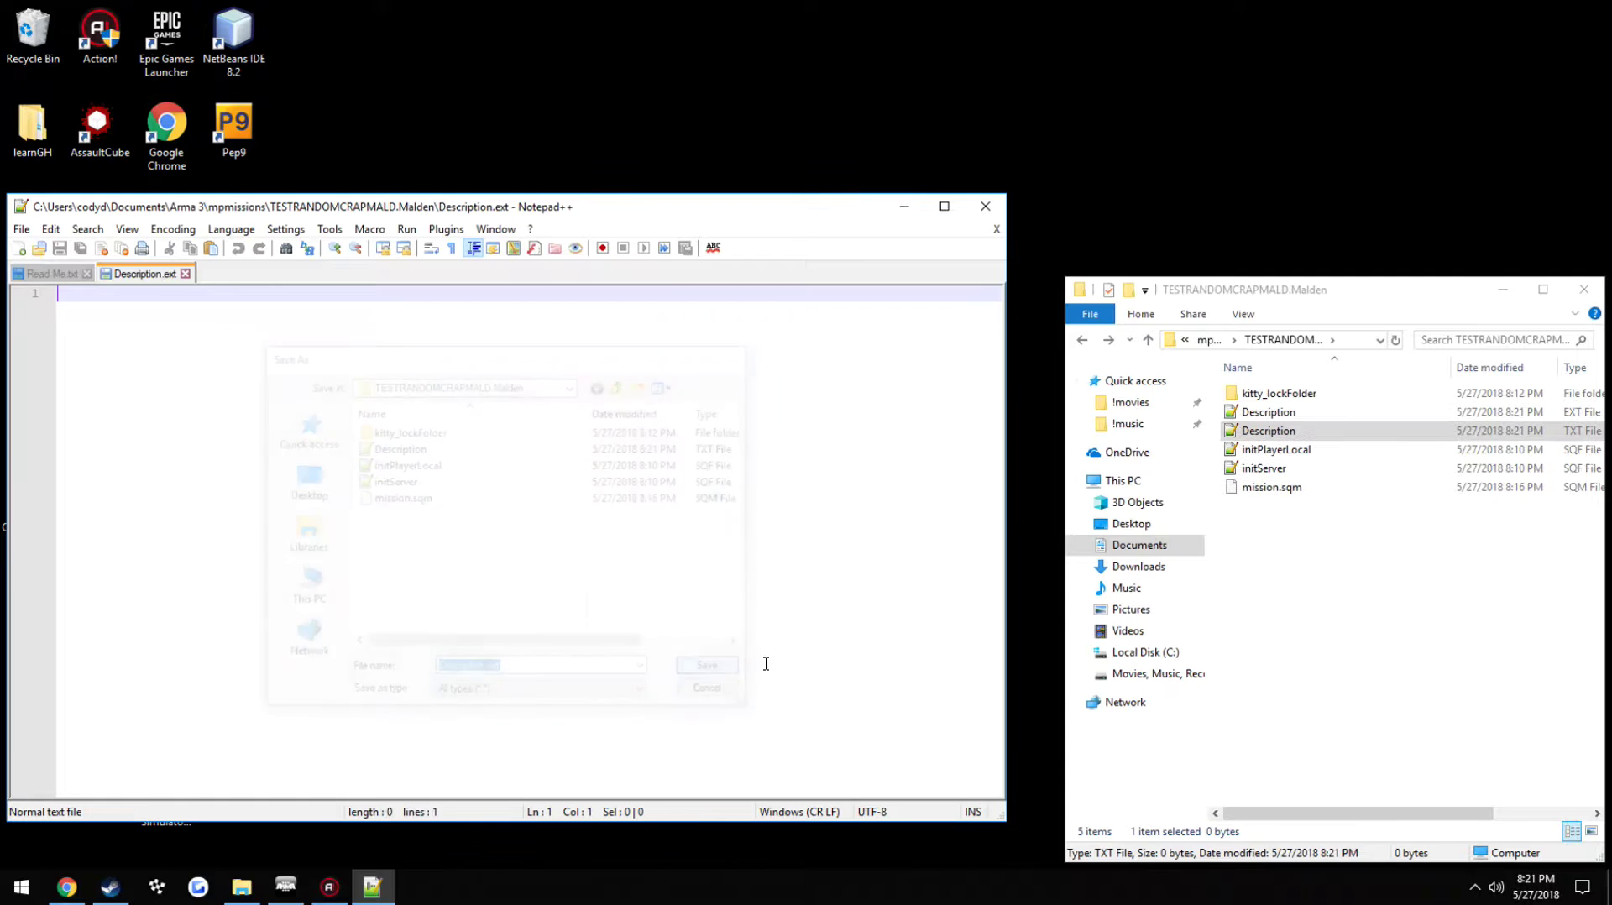
Delete the leftover Description text file from the mission folder and close the open Description.ext document
right_click(1309, 431)
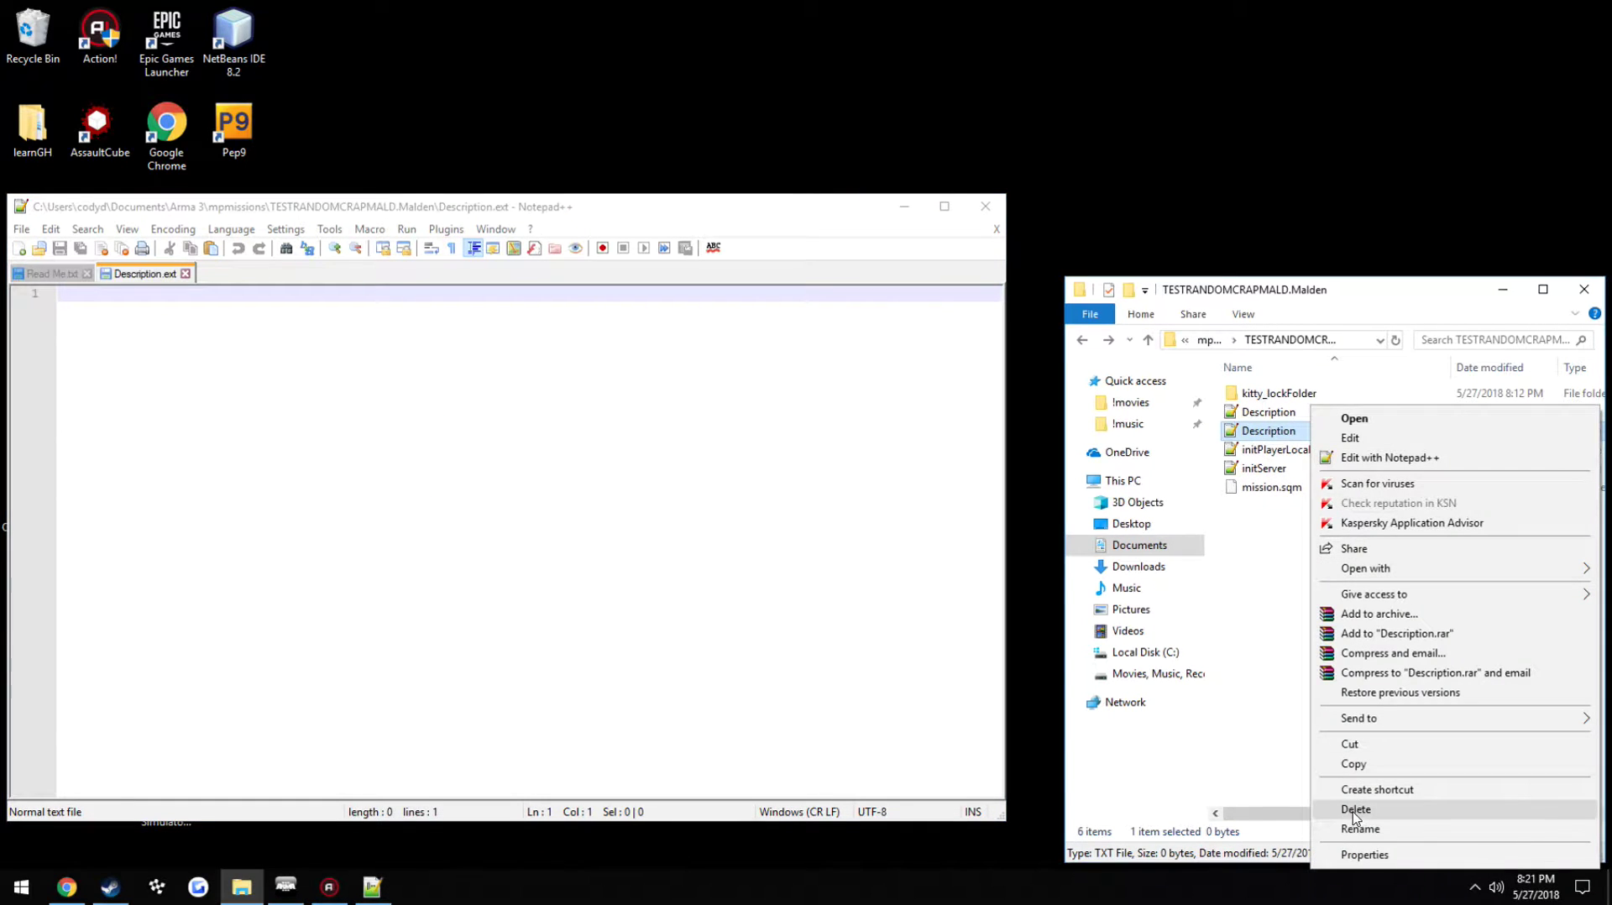
click(1355, 809)
click(185, 275)
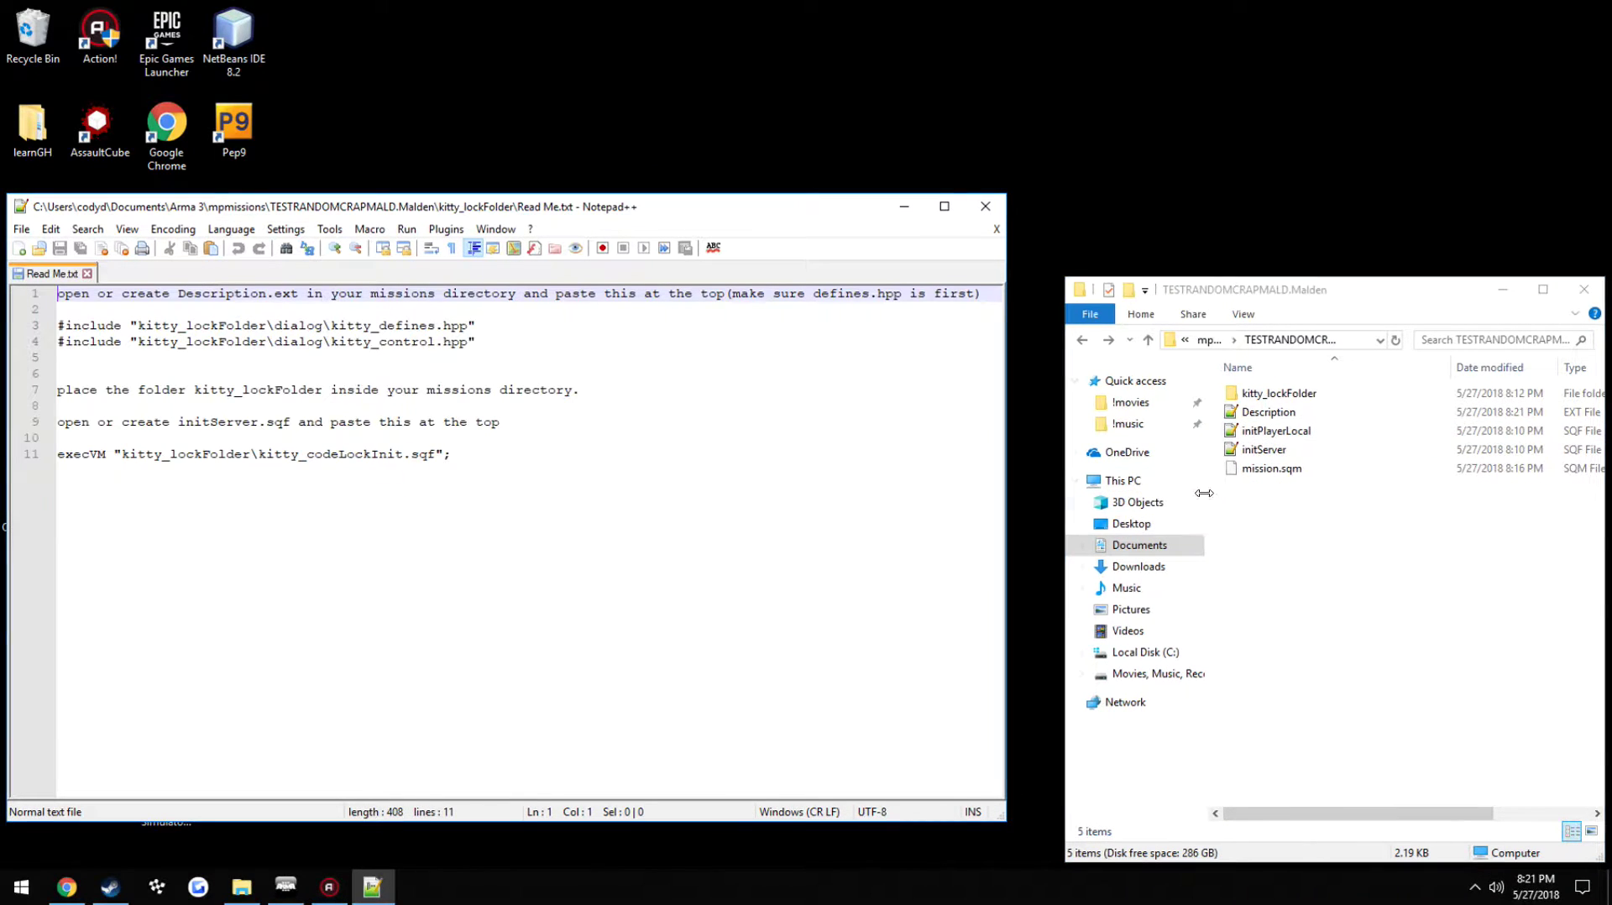
Copy the kitty_defines.hpp and kitty_control.hpp include lines from the Read Me into Description.ext, then save and close it
double_click(1304, 416)
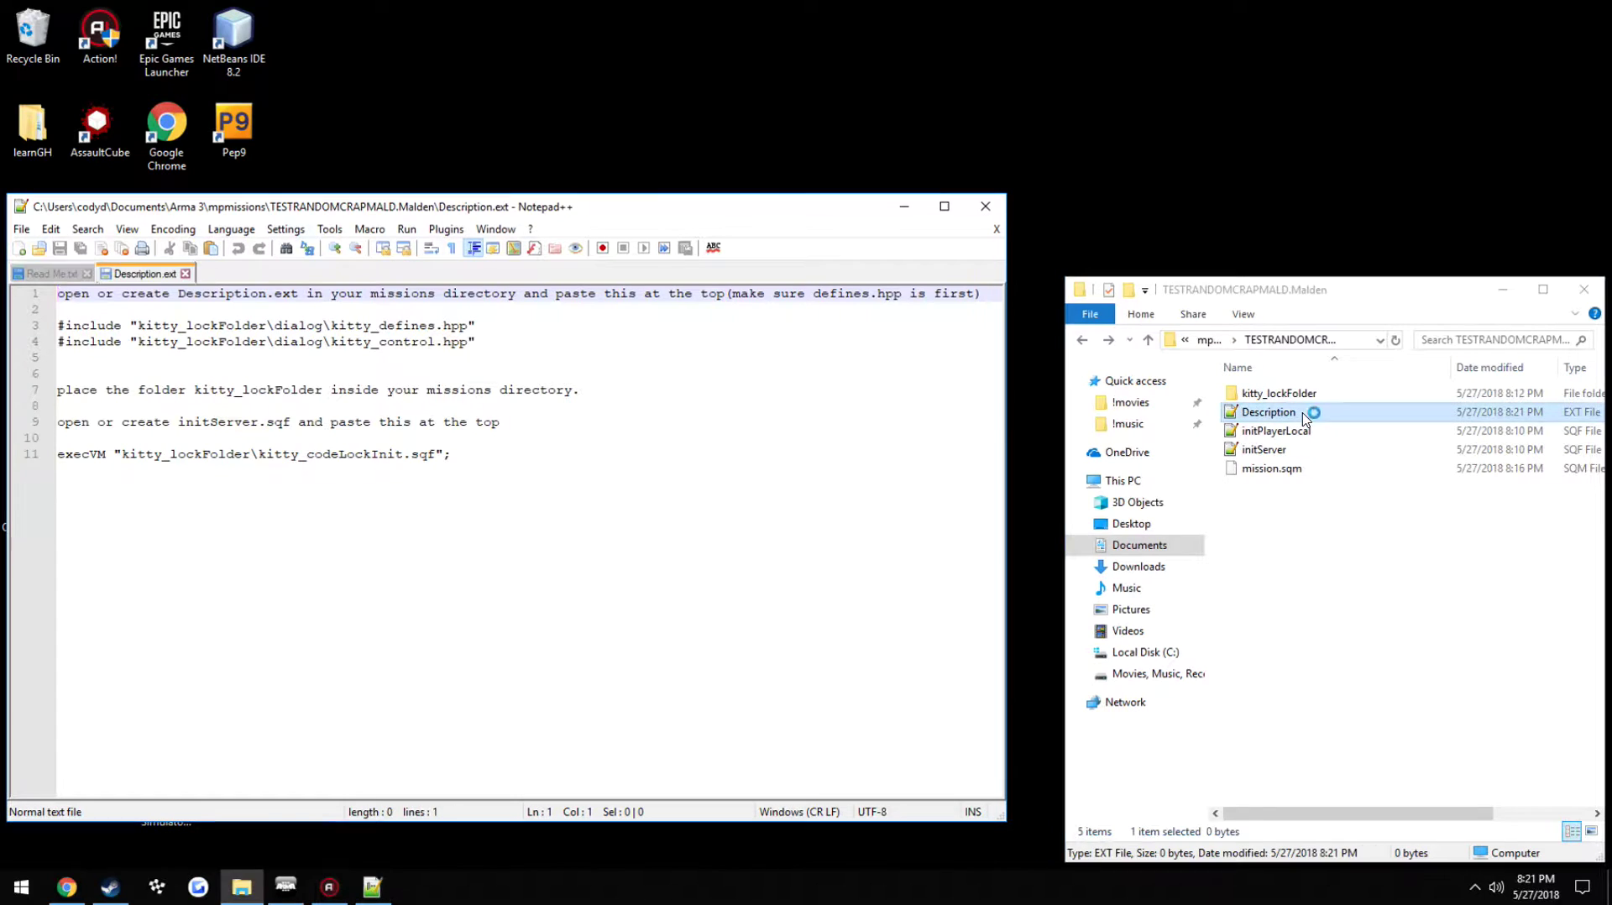
click(46, 275)
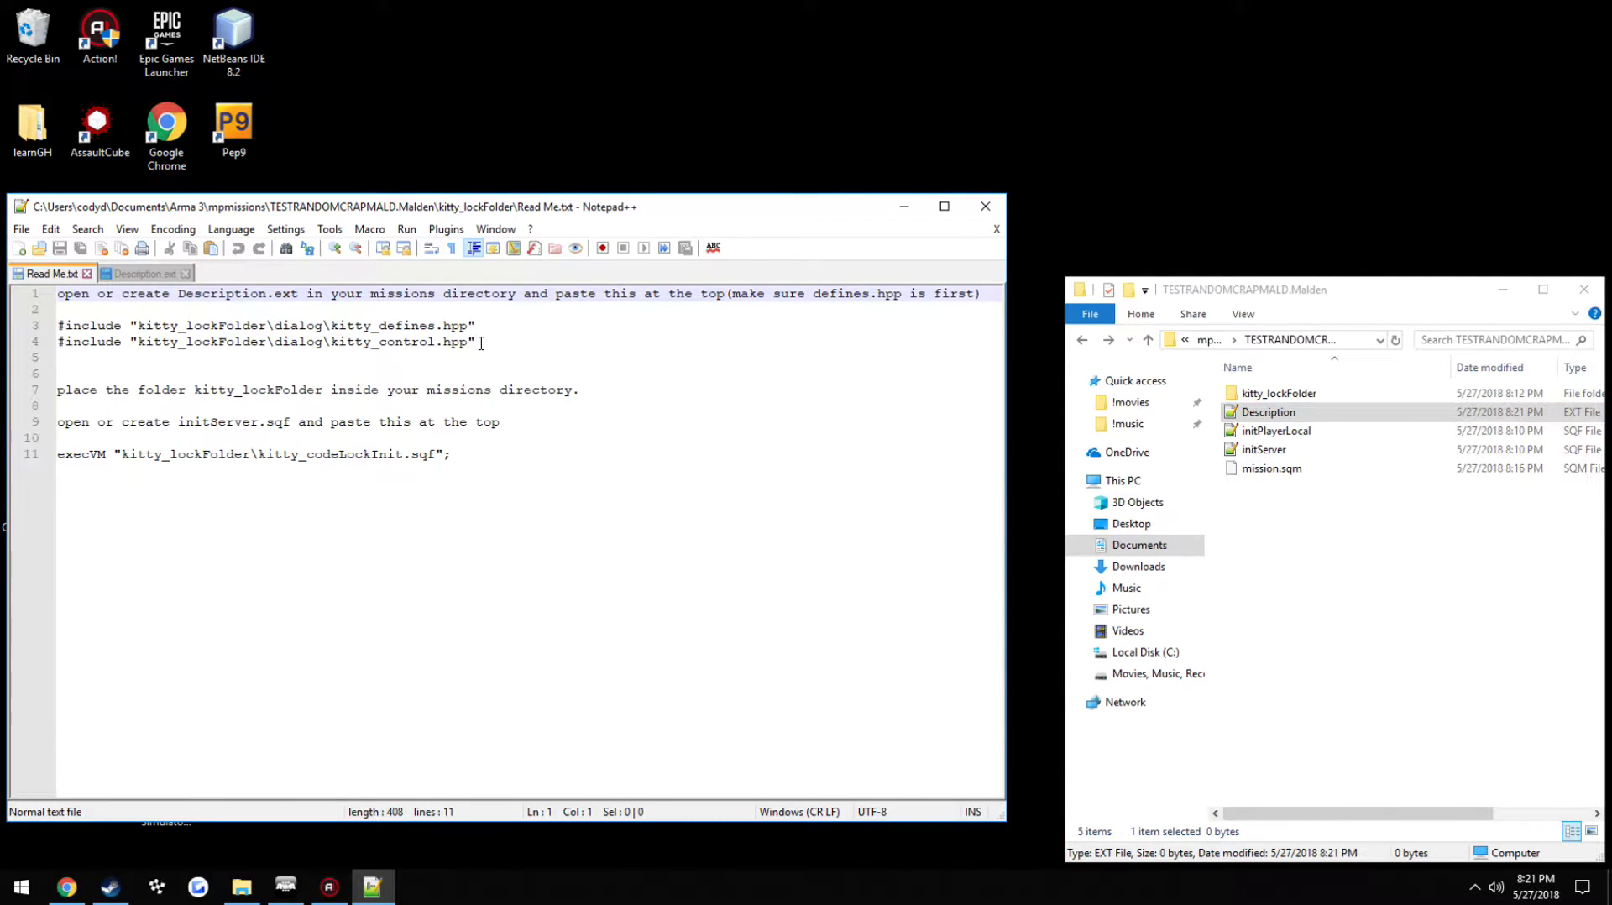
drag(481, 342, 327, 326)
click(148, 275)
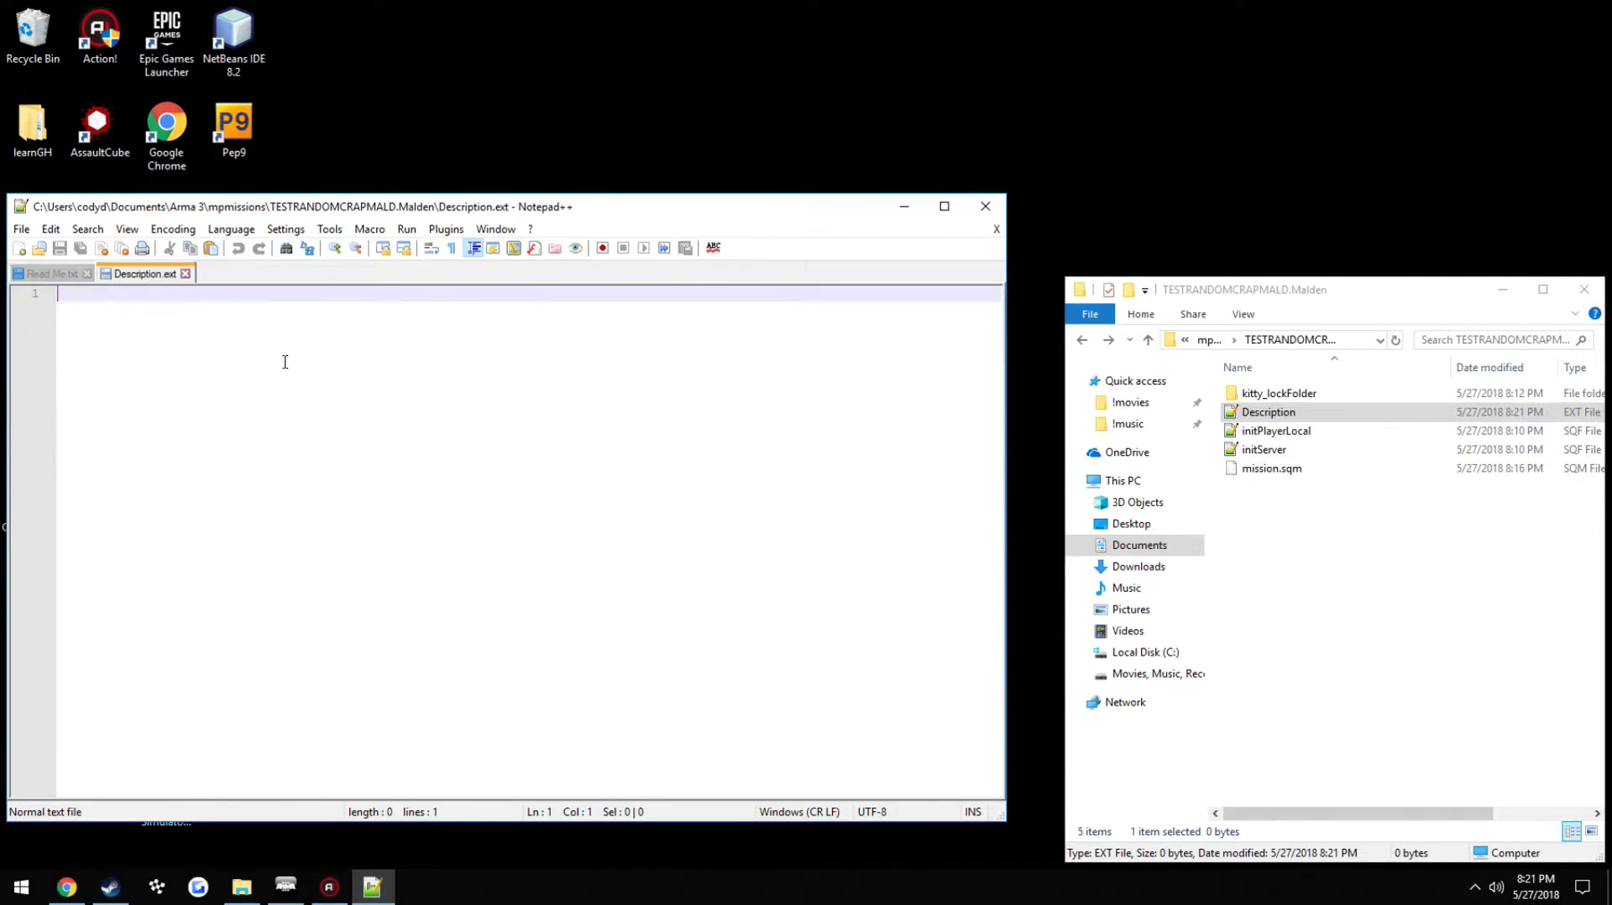
text(#include "kitty_lockFolder\dialog\kitty_defines.hpp" #include "kitty_lockFolder\dialog\kitty_control.hpp")
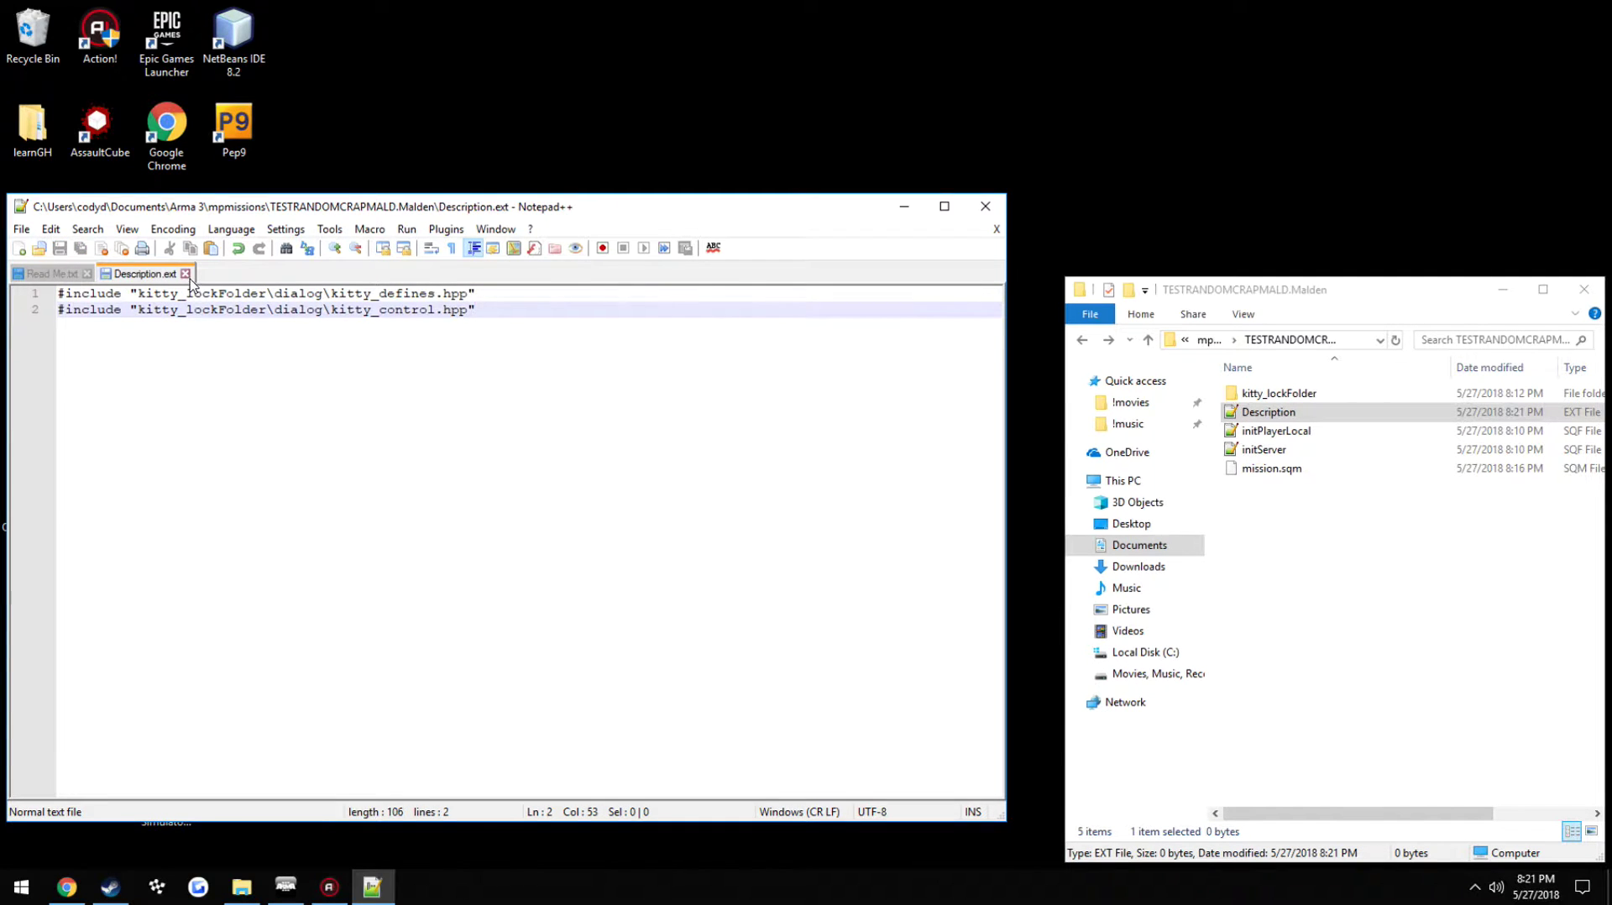
click(185, 274)
Copy the execVM "kitty_lockFolder\kitty_codeLockInit.sqf"; line from the Read Me into initServer.sqf, replacing its content, then save and close both files
click(1263, 450)
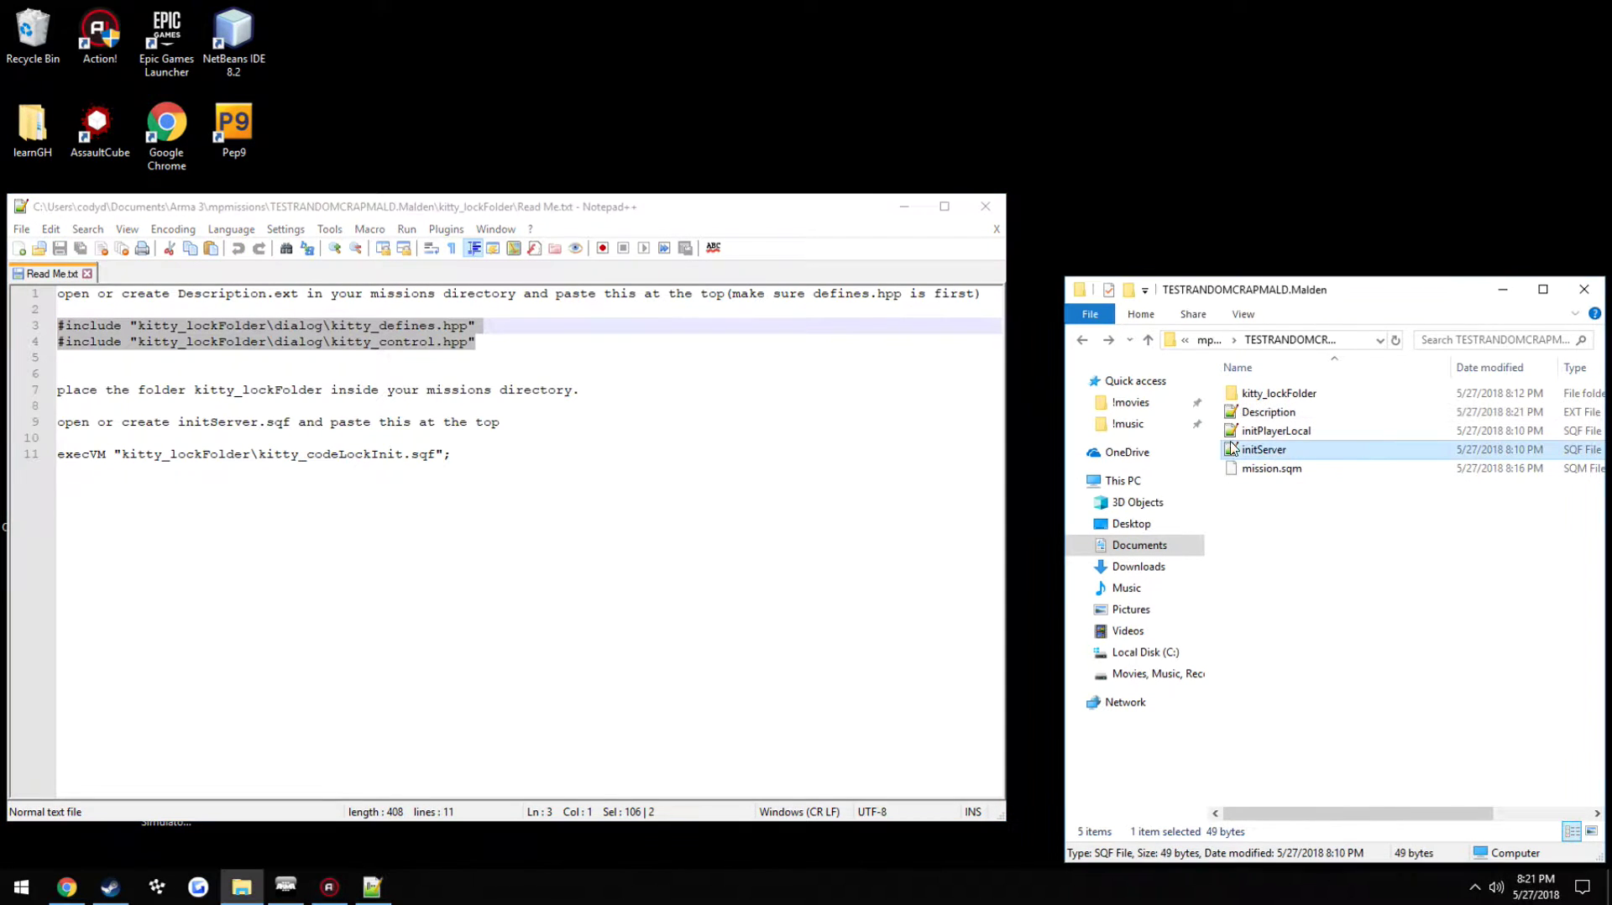
click(512, 438)
double_click(458, 422)
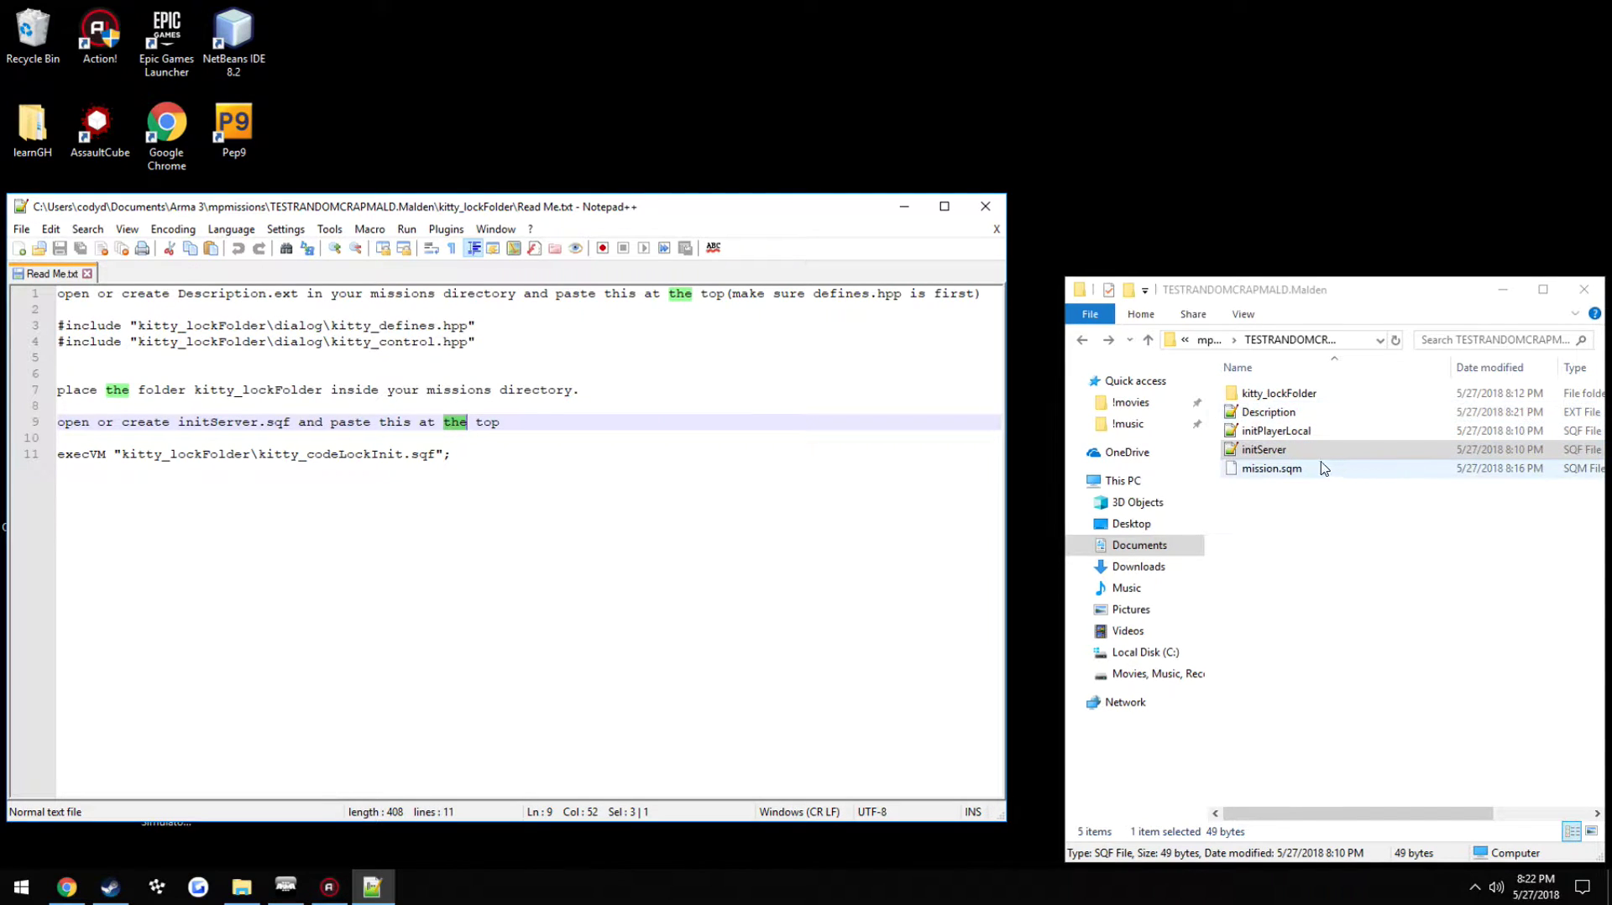
double_click(1264, 449)
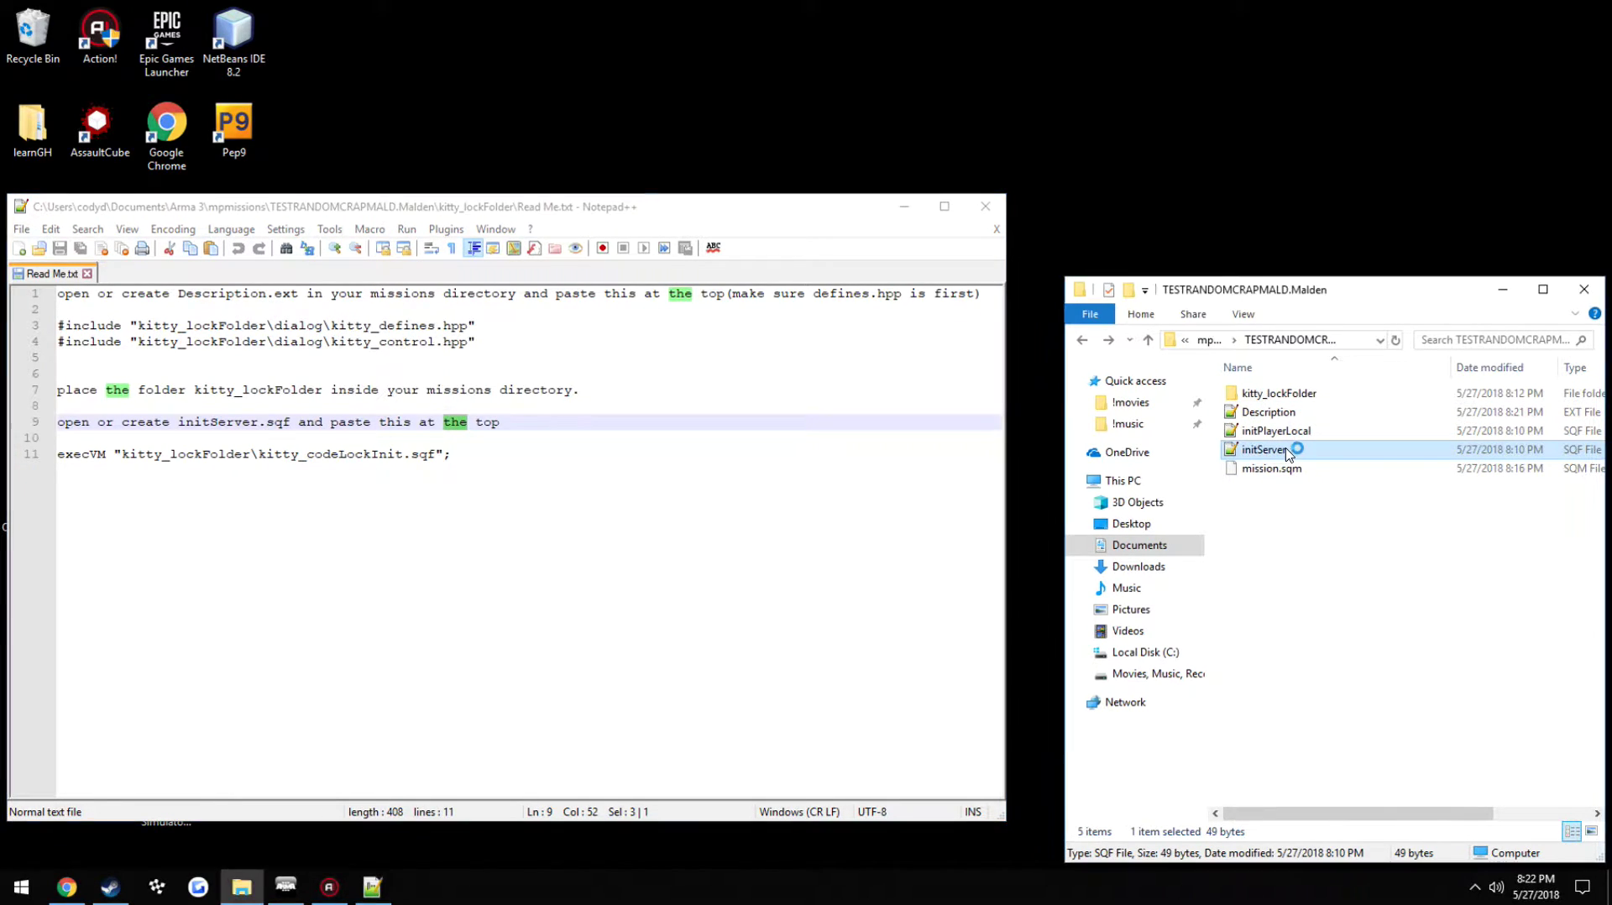
click(46, 274)
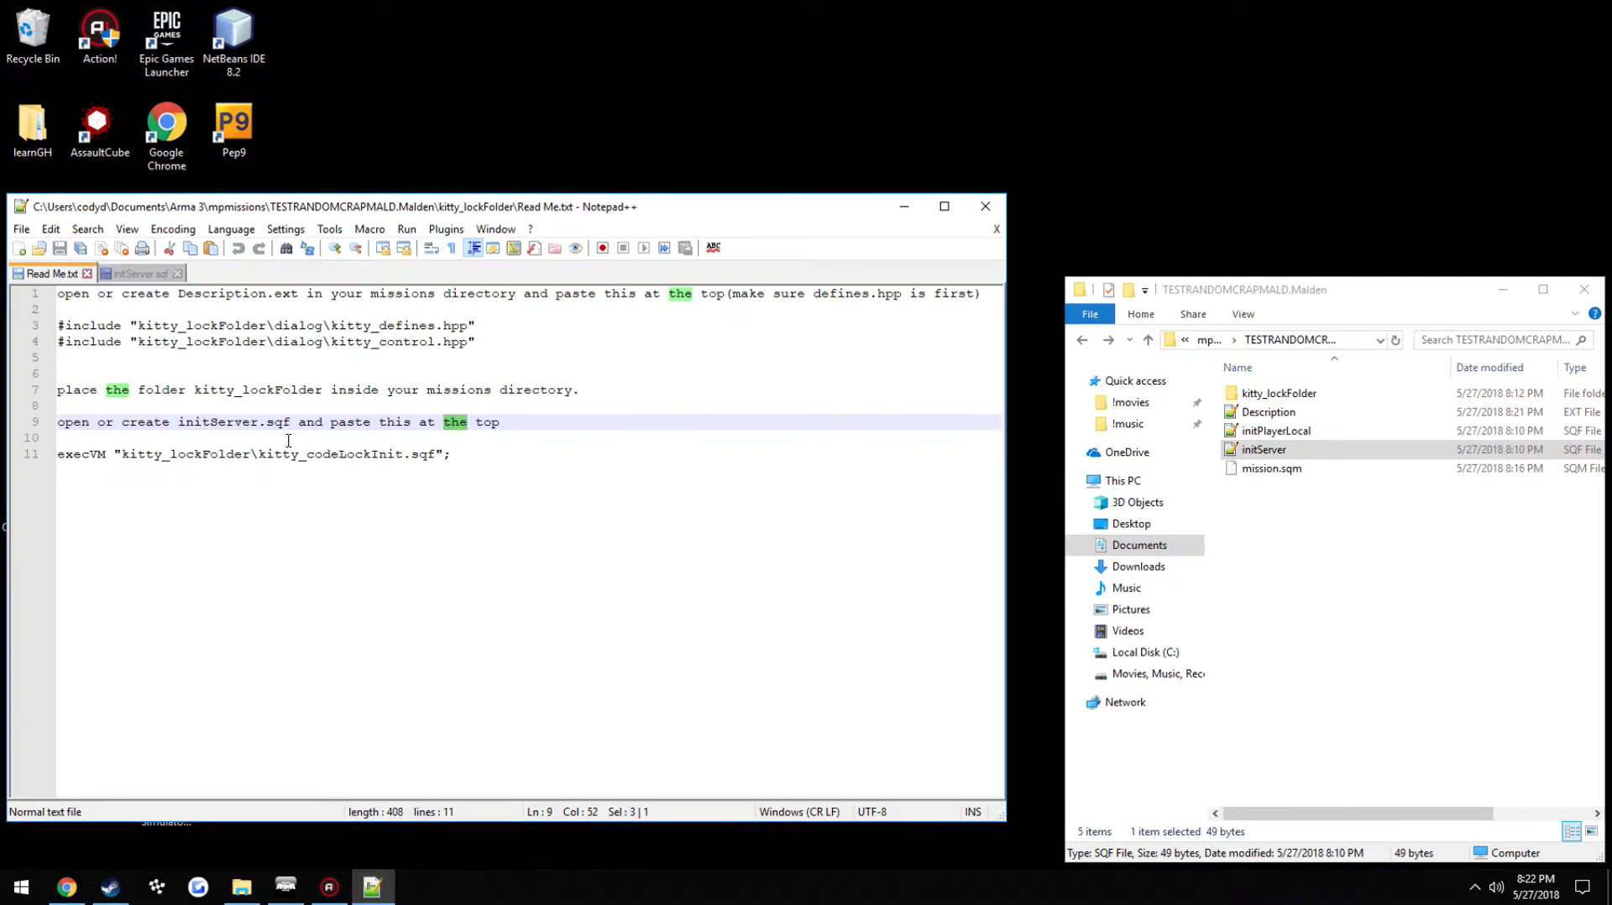
drag(451, 454, 10, 450)
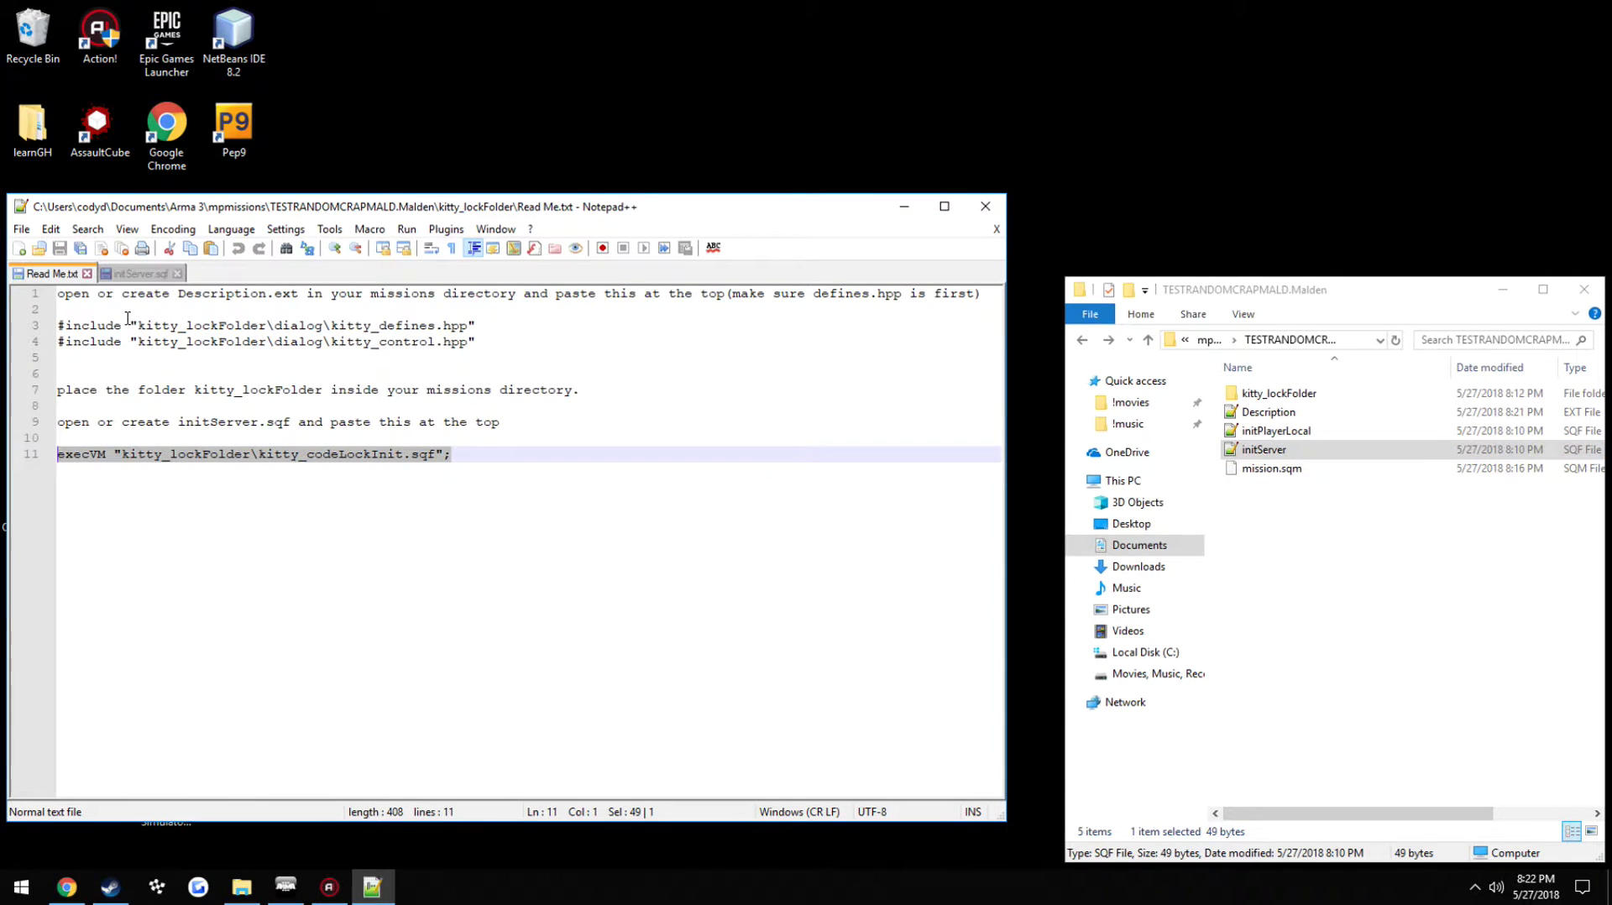
click(140, 274)
key(ctrl+a)
key(Delete)
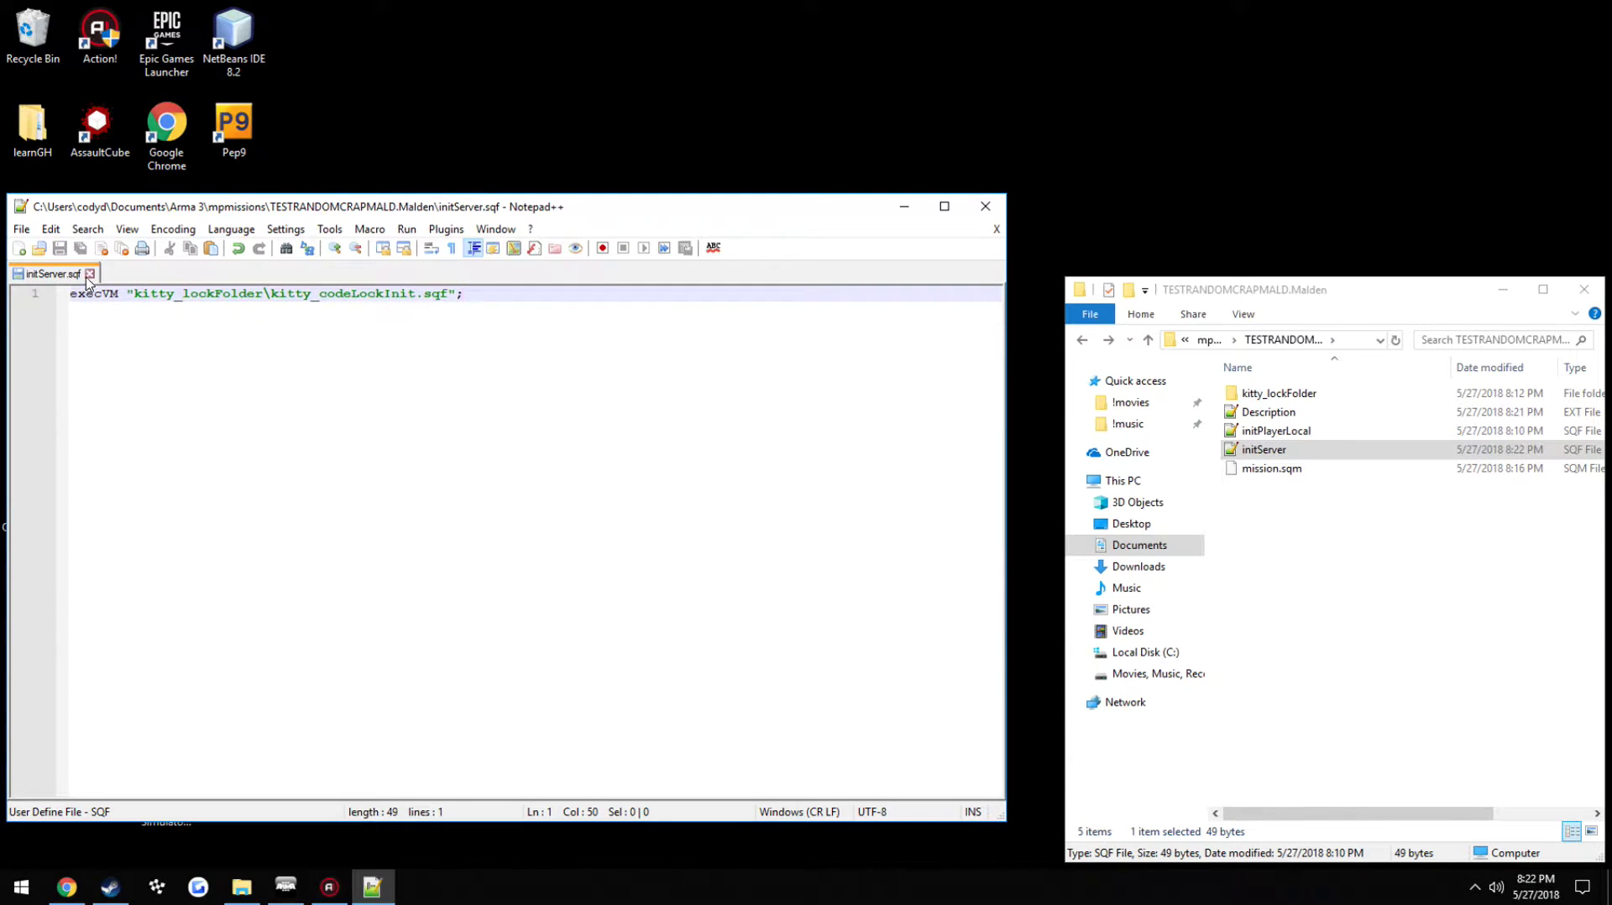
click(89, 275)
Switch to the Arma 3 editor, play the scenario and walk to the tablet beside the grey door
click(283, 895)
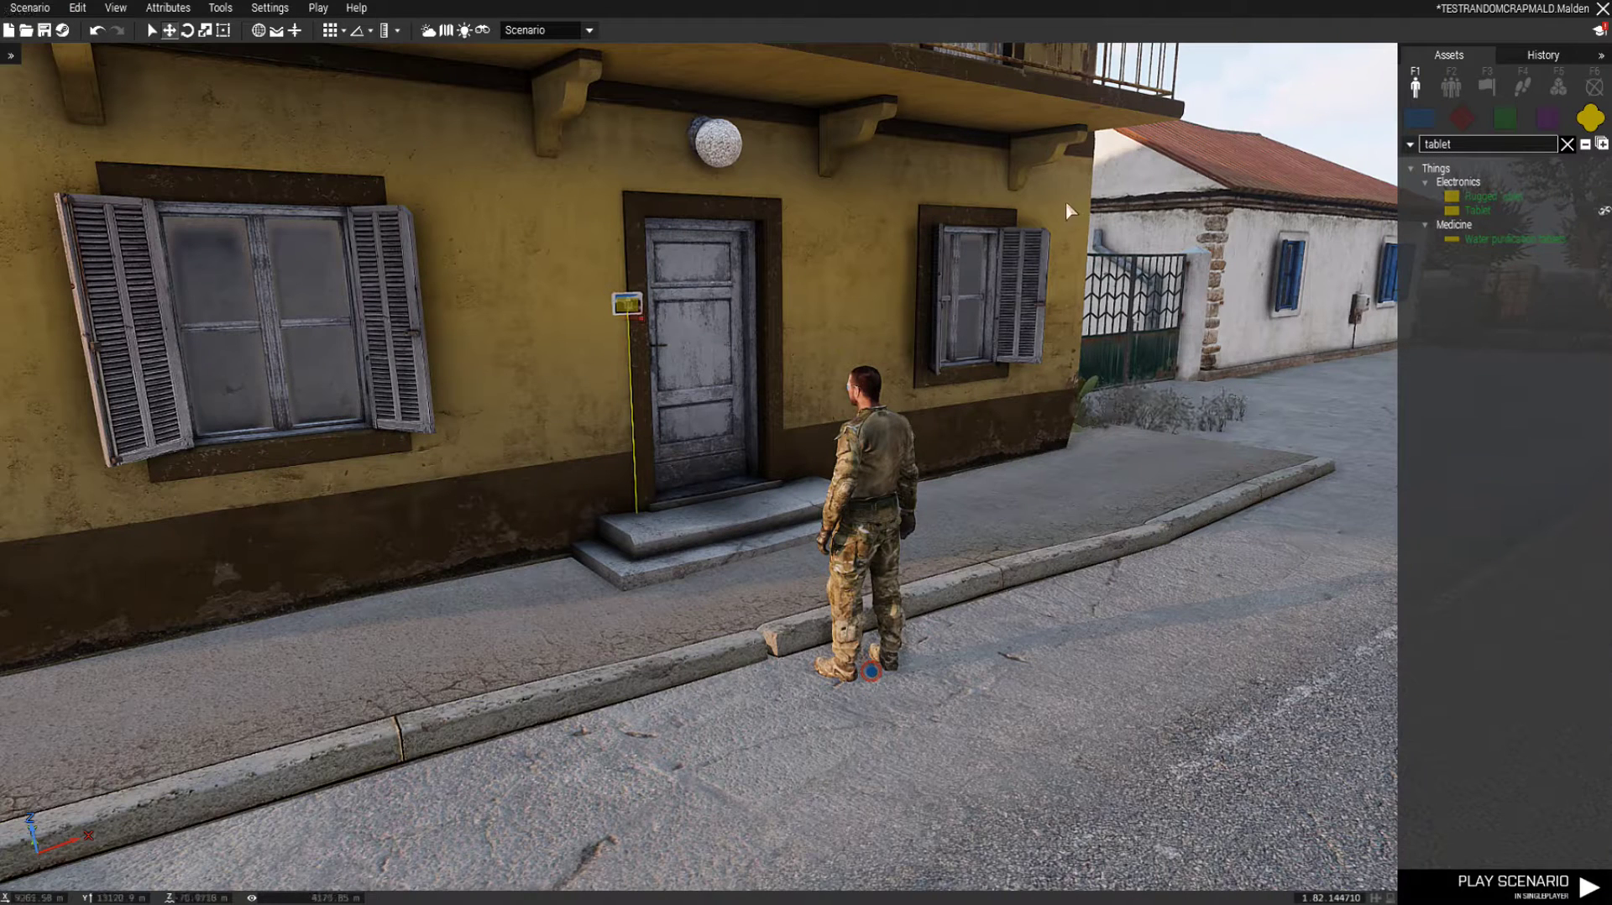
click(1554, 887)
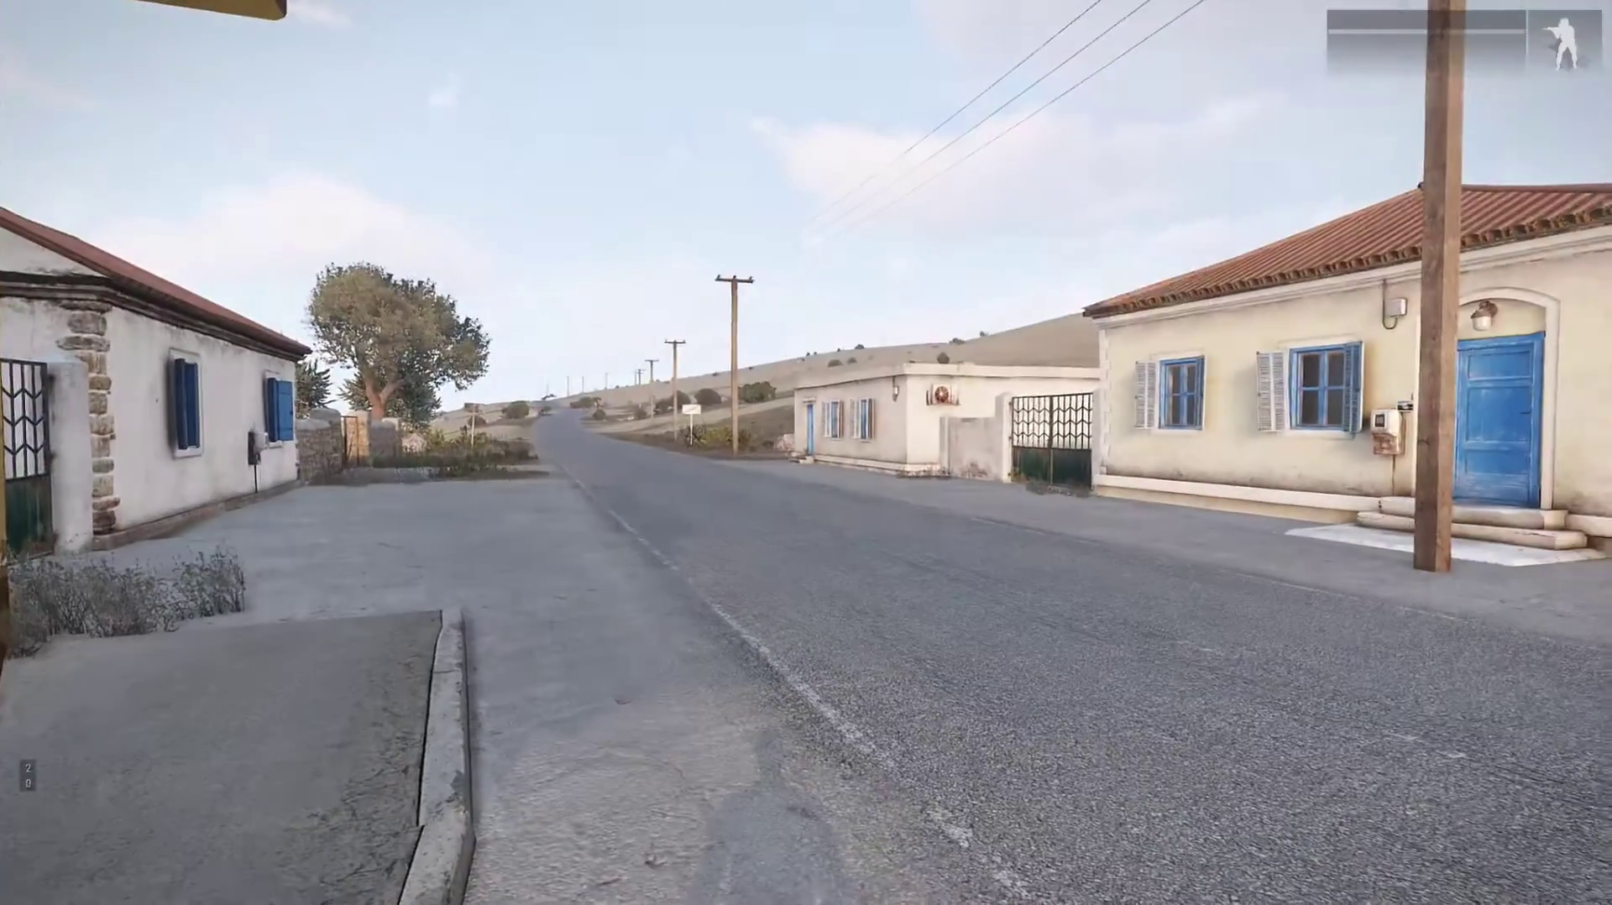
key(w)
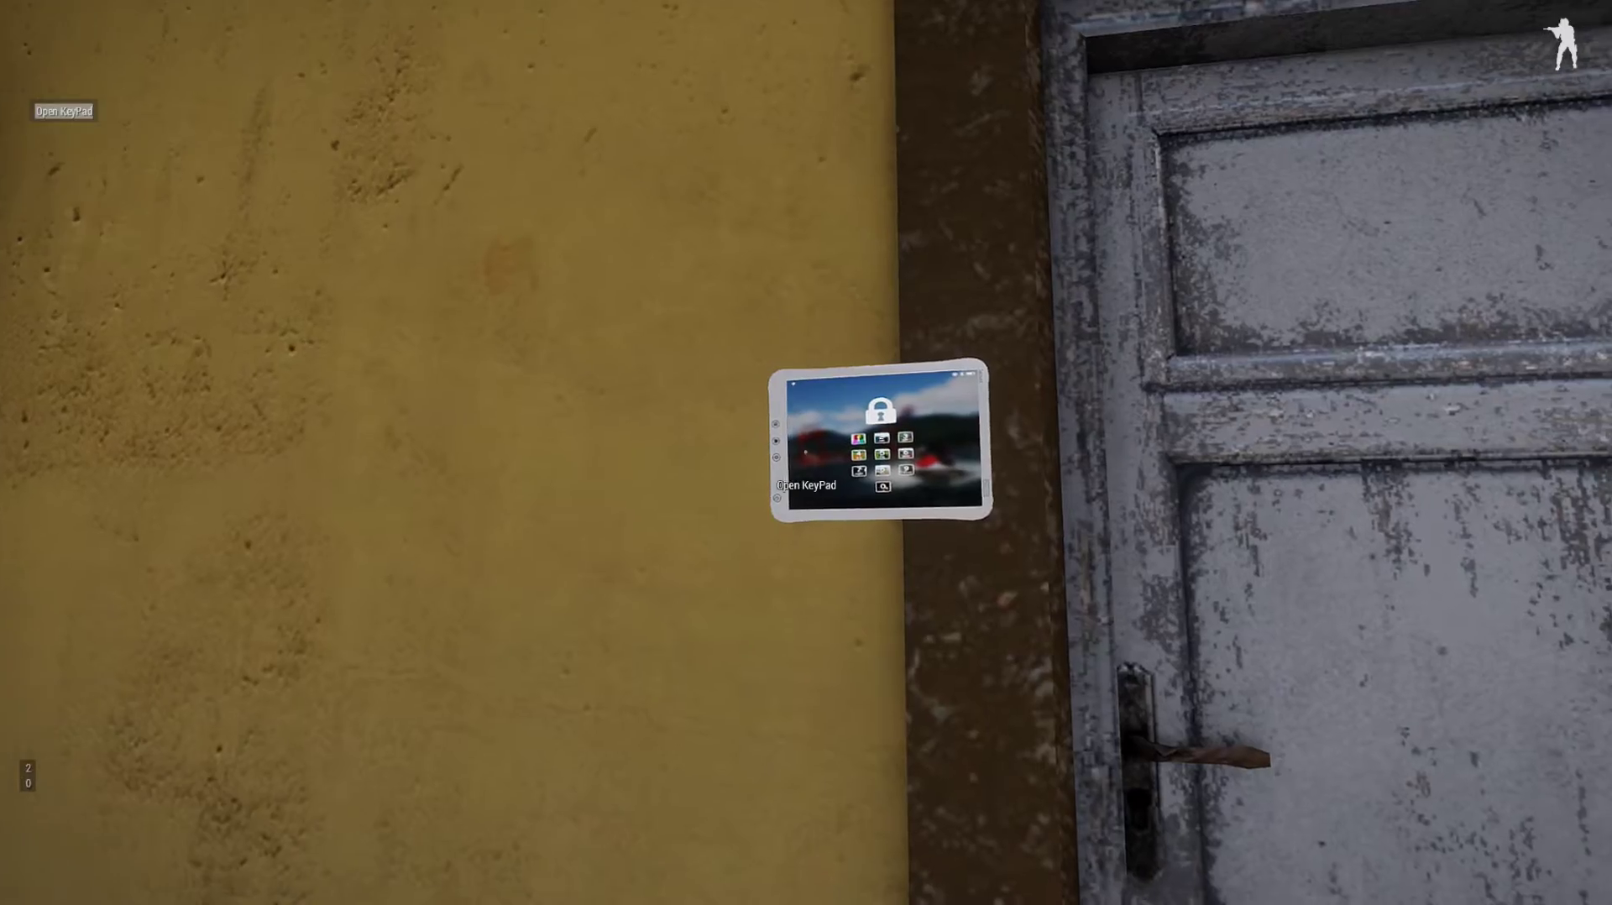
key(w)
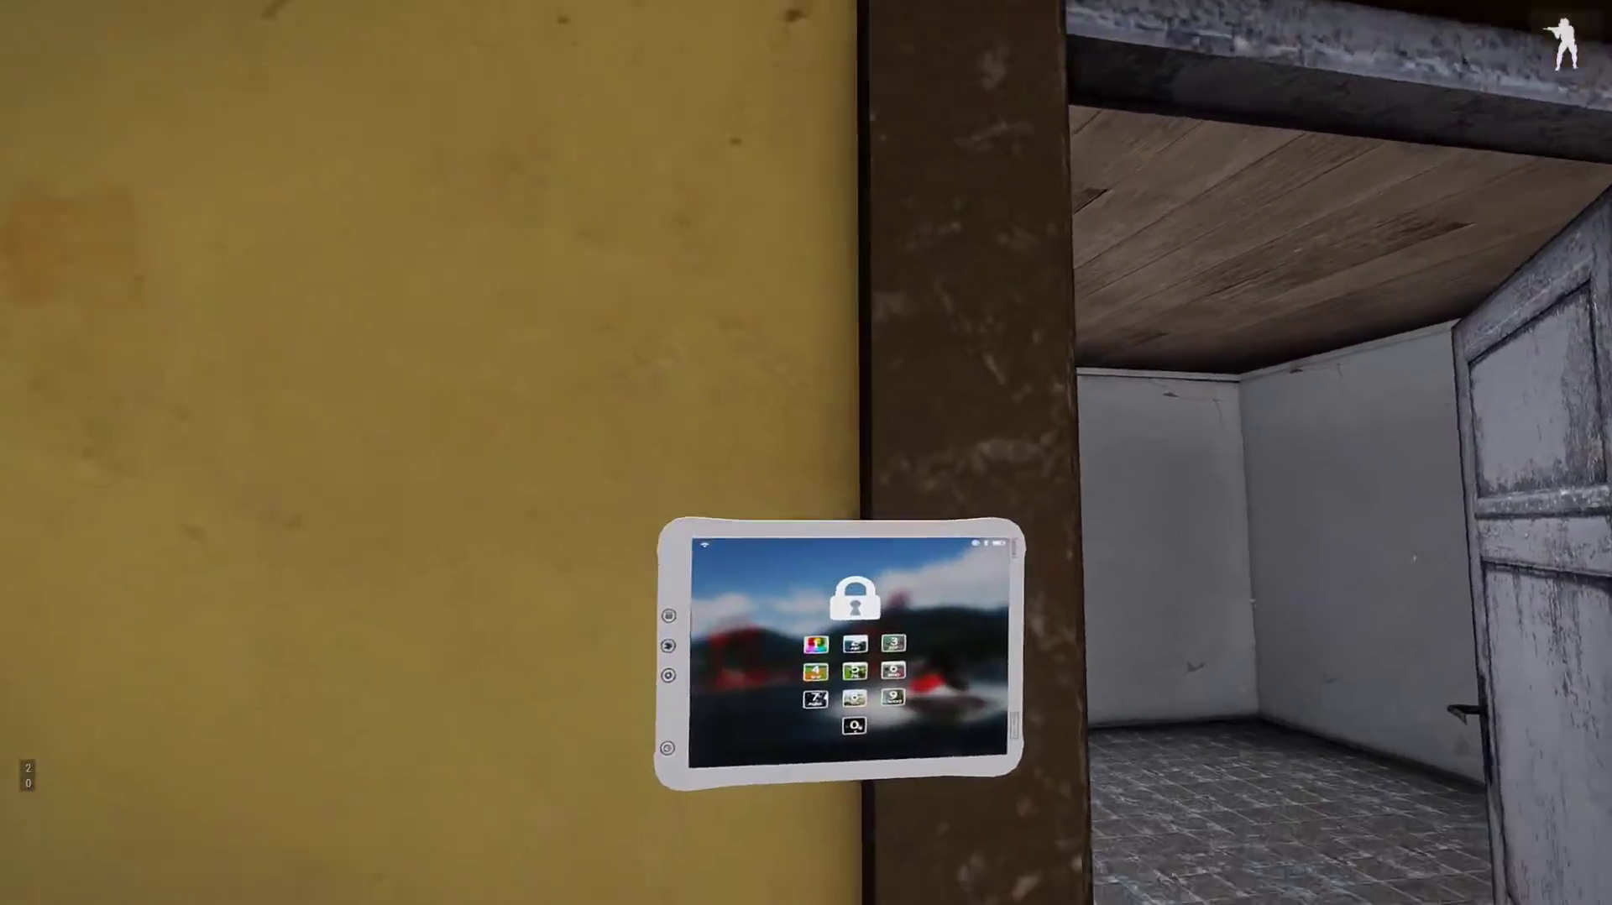
Set a building code on the grey door's keypad and lock the building
key(space)
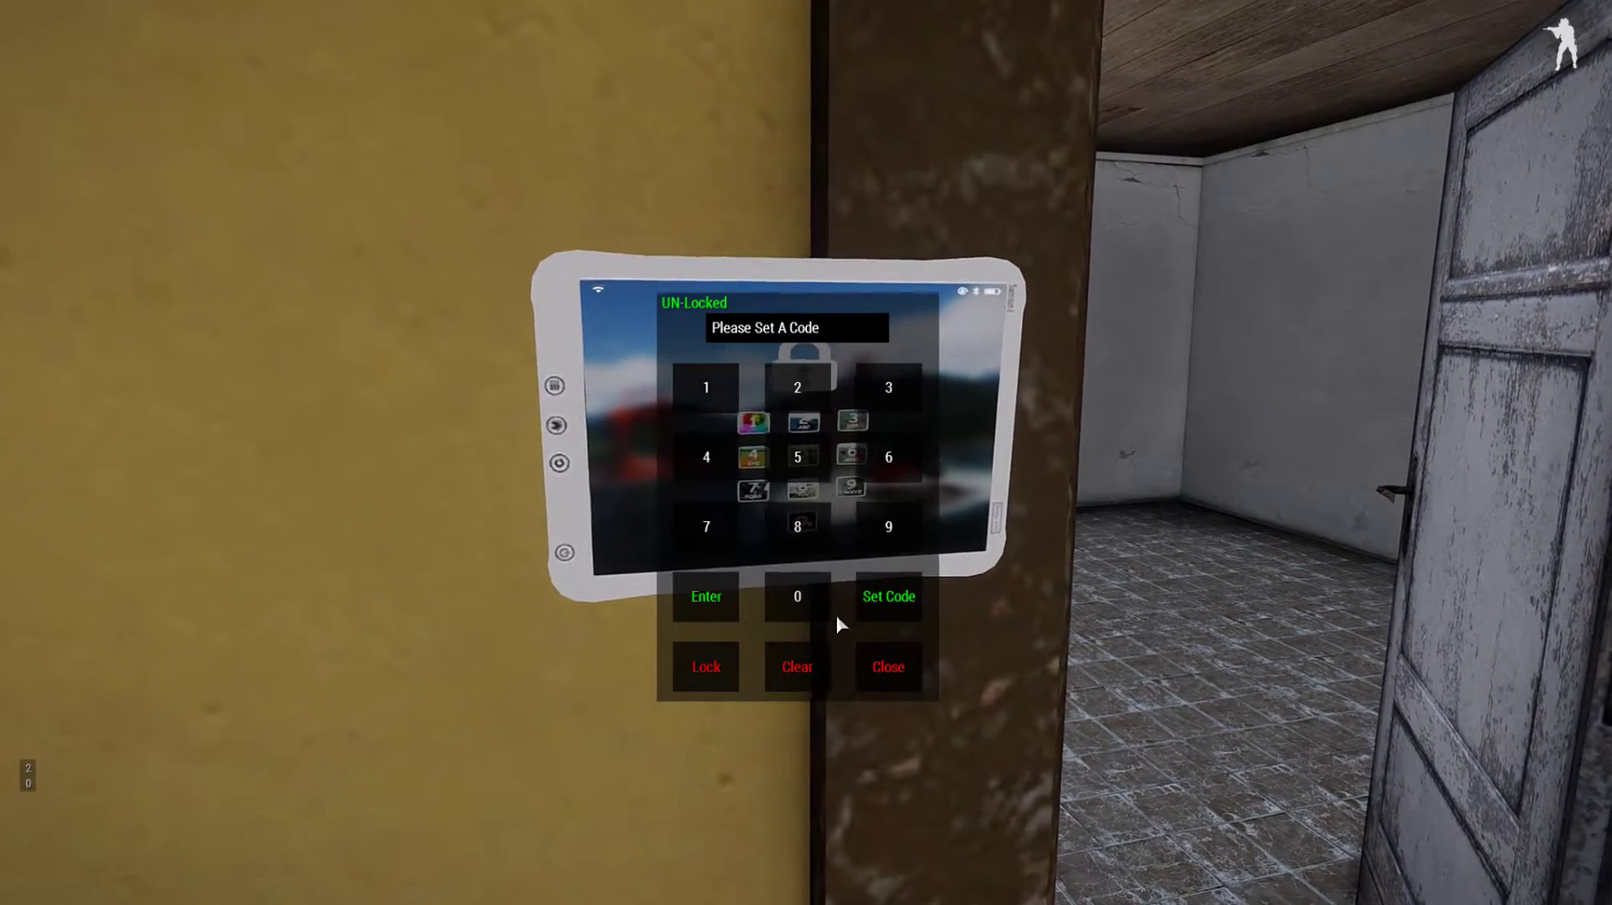
click(798, 526)
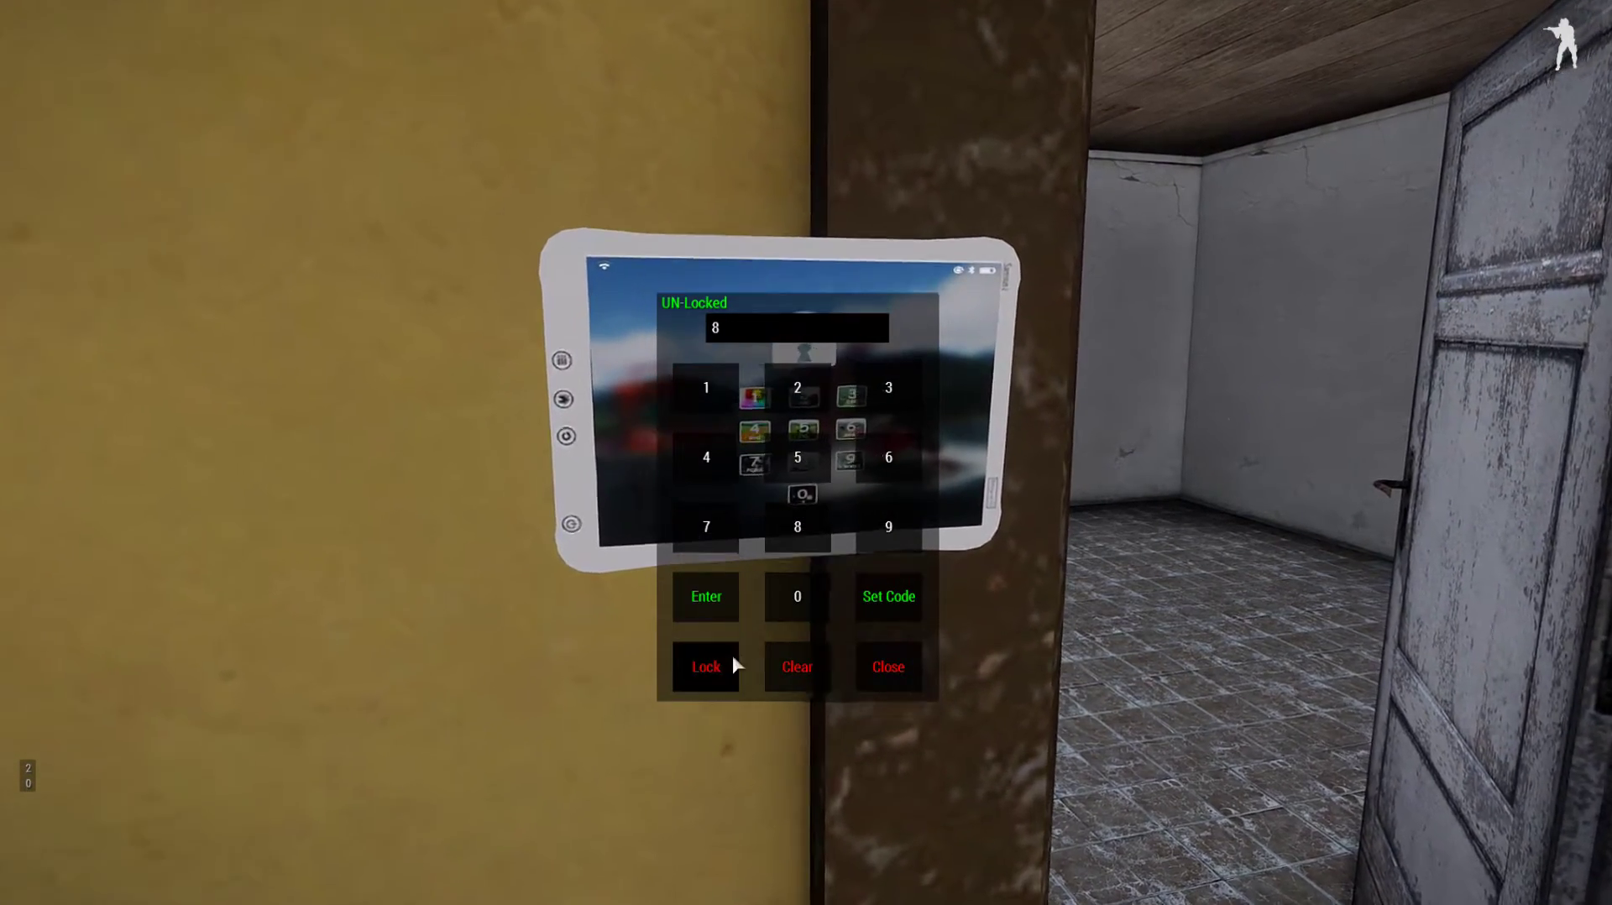
click(798, 598)
click(889, 596)
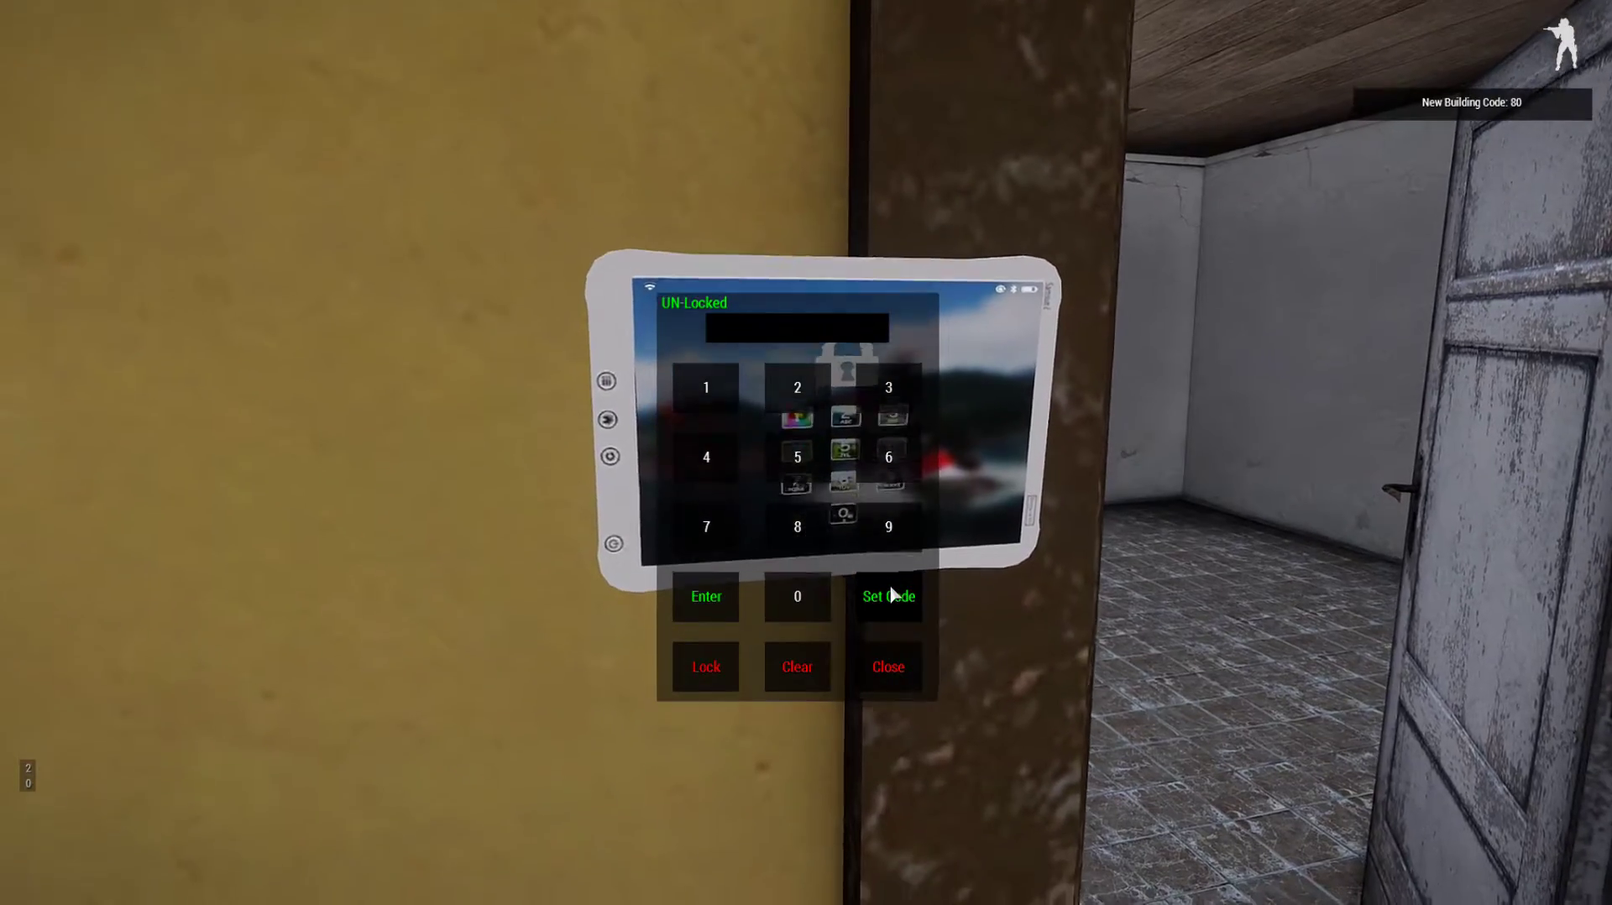
click(716, 660)
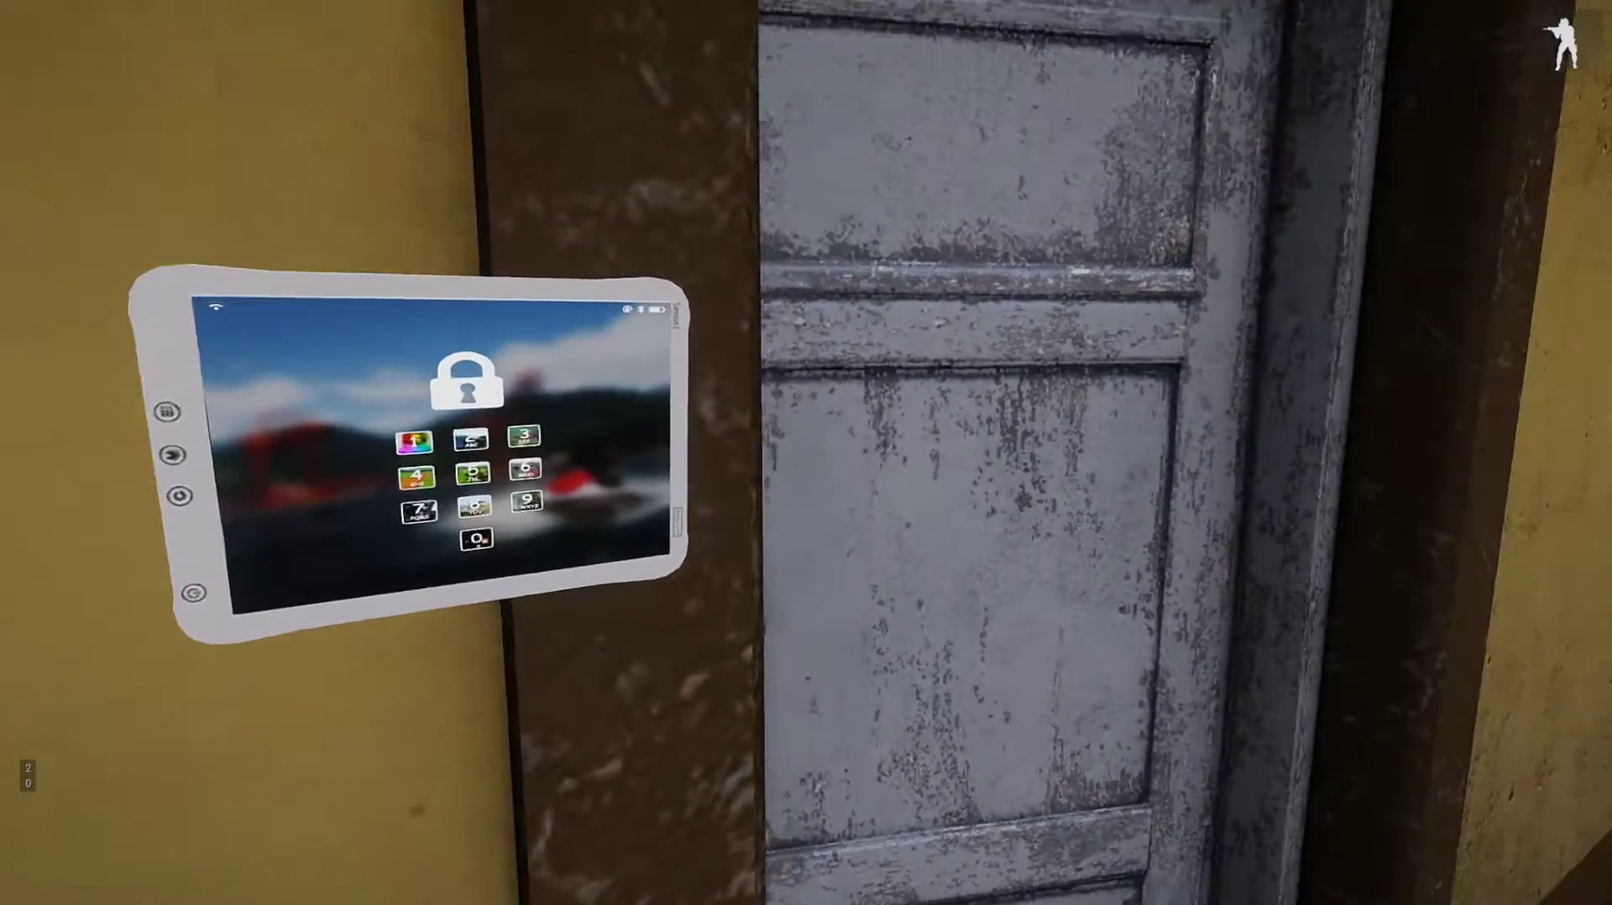
Test the locked grey door, unlock it by entering the building code on the keypad, and open it
key(space)
key(space)
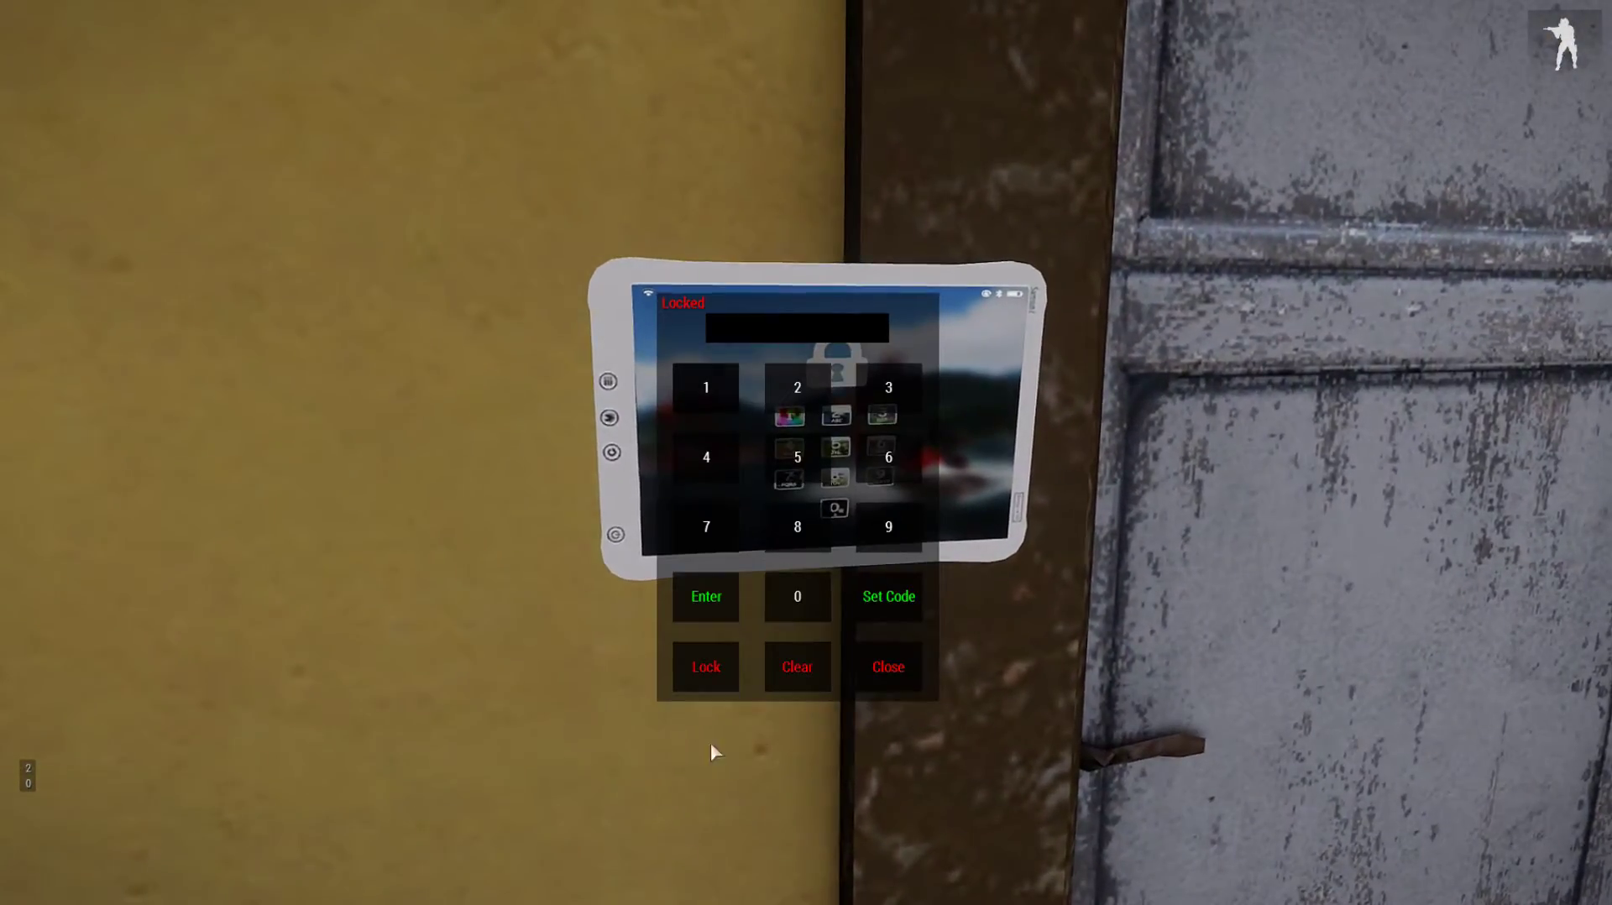
click(783, 527)
click(784, 598)
click(703, 600)
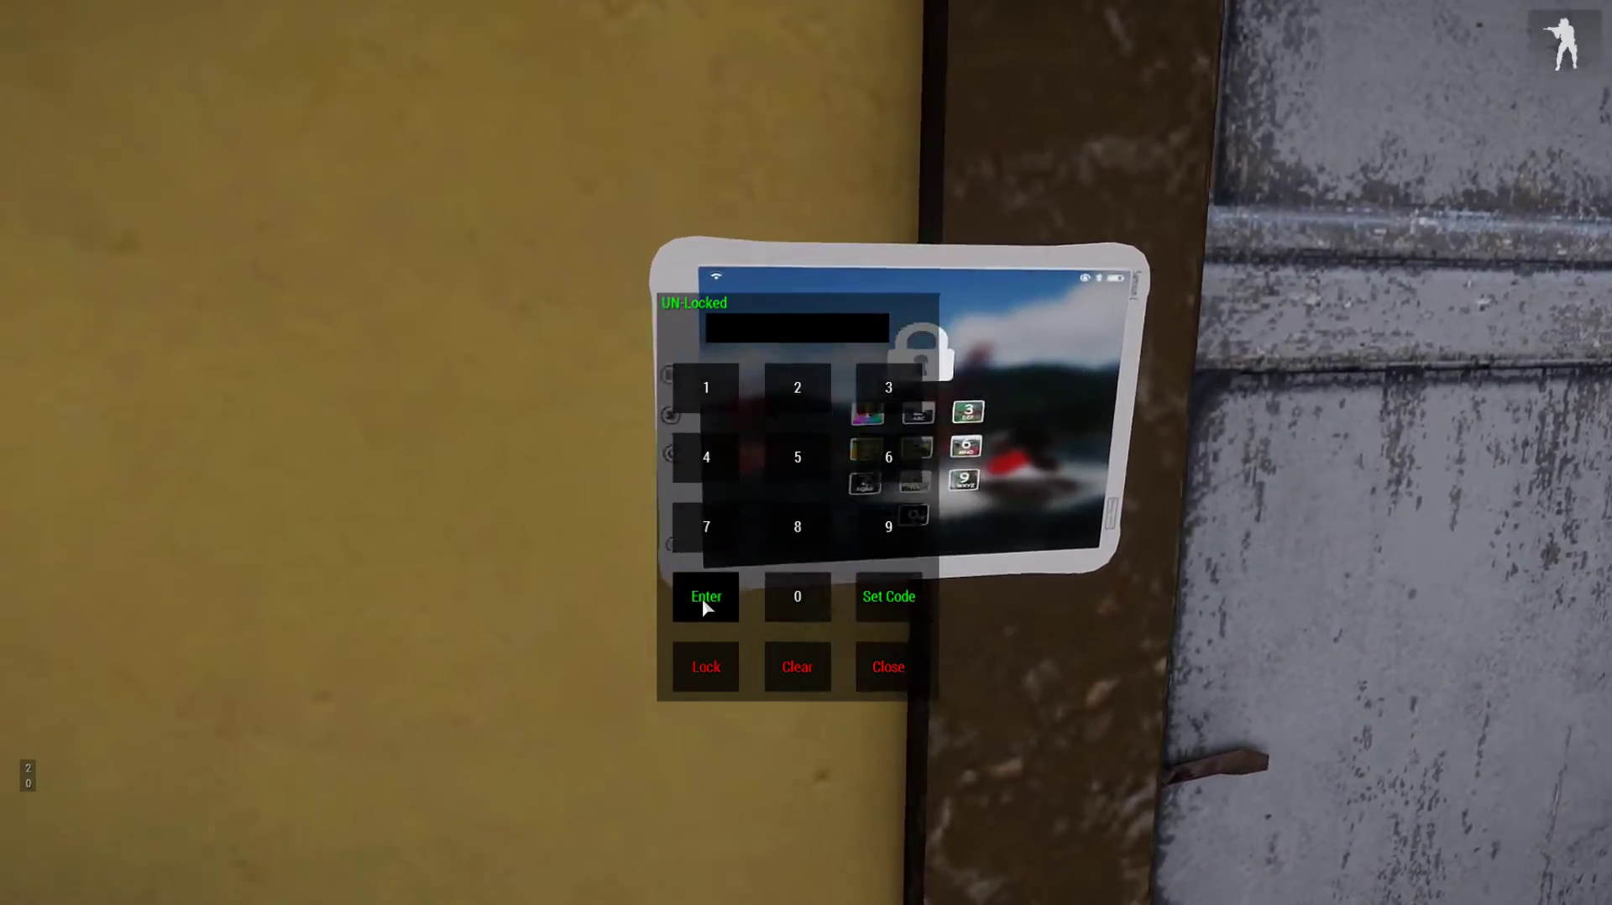
key(space)
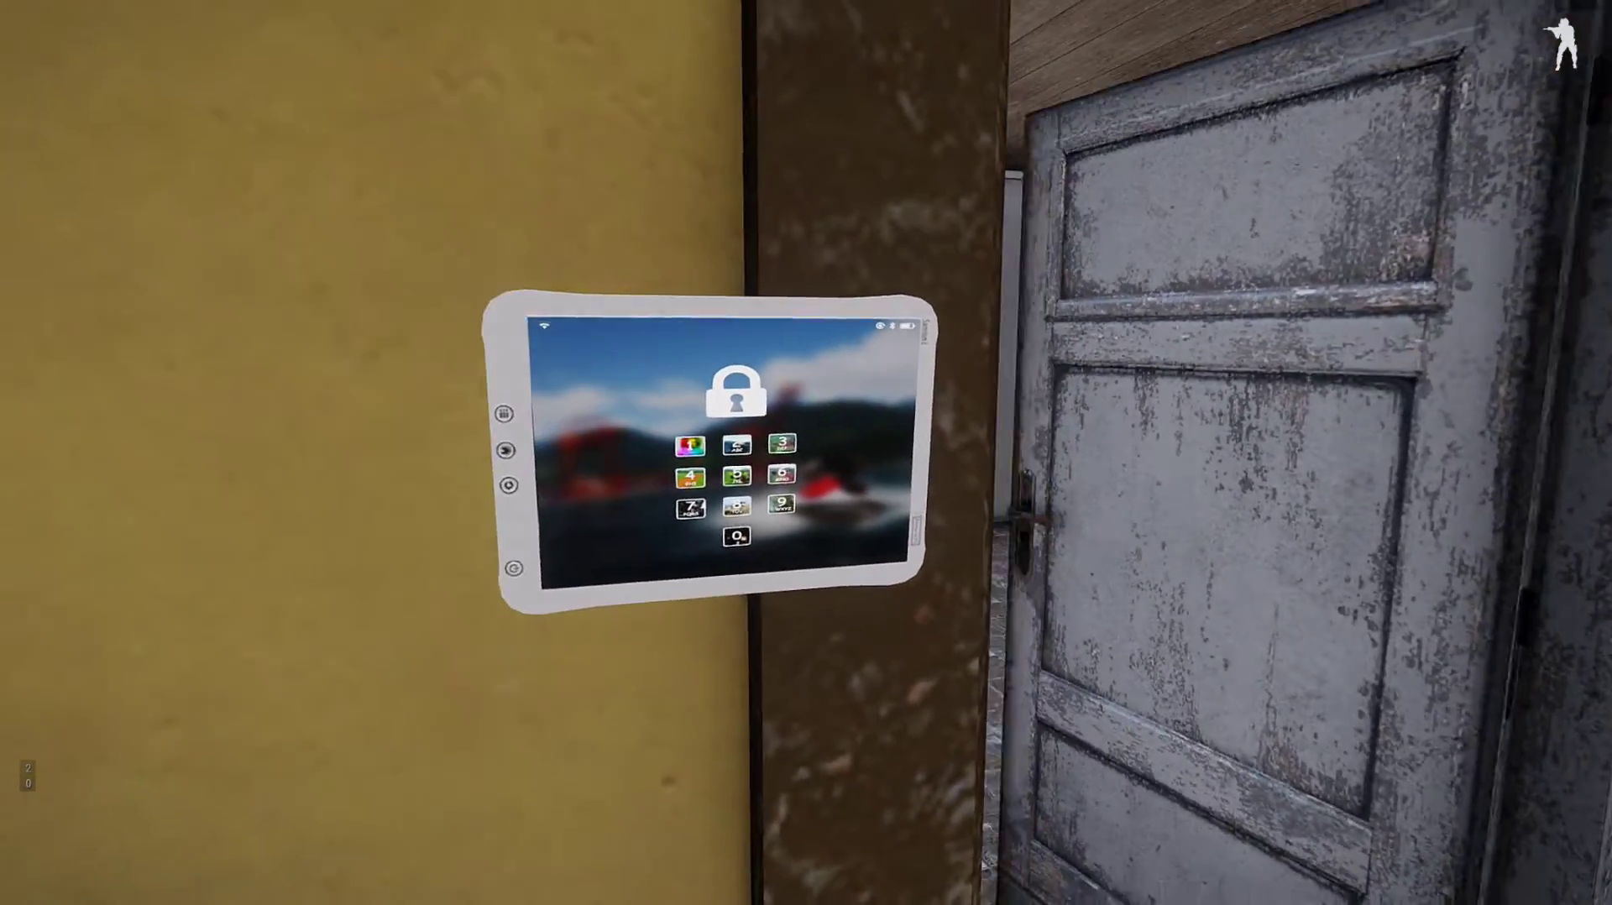
Lock the grey-door building again and try to set a different building code while it is locked
key(space)
click(709, 665)
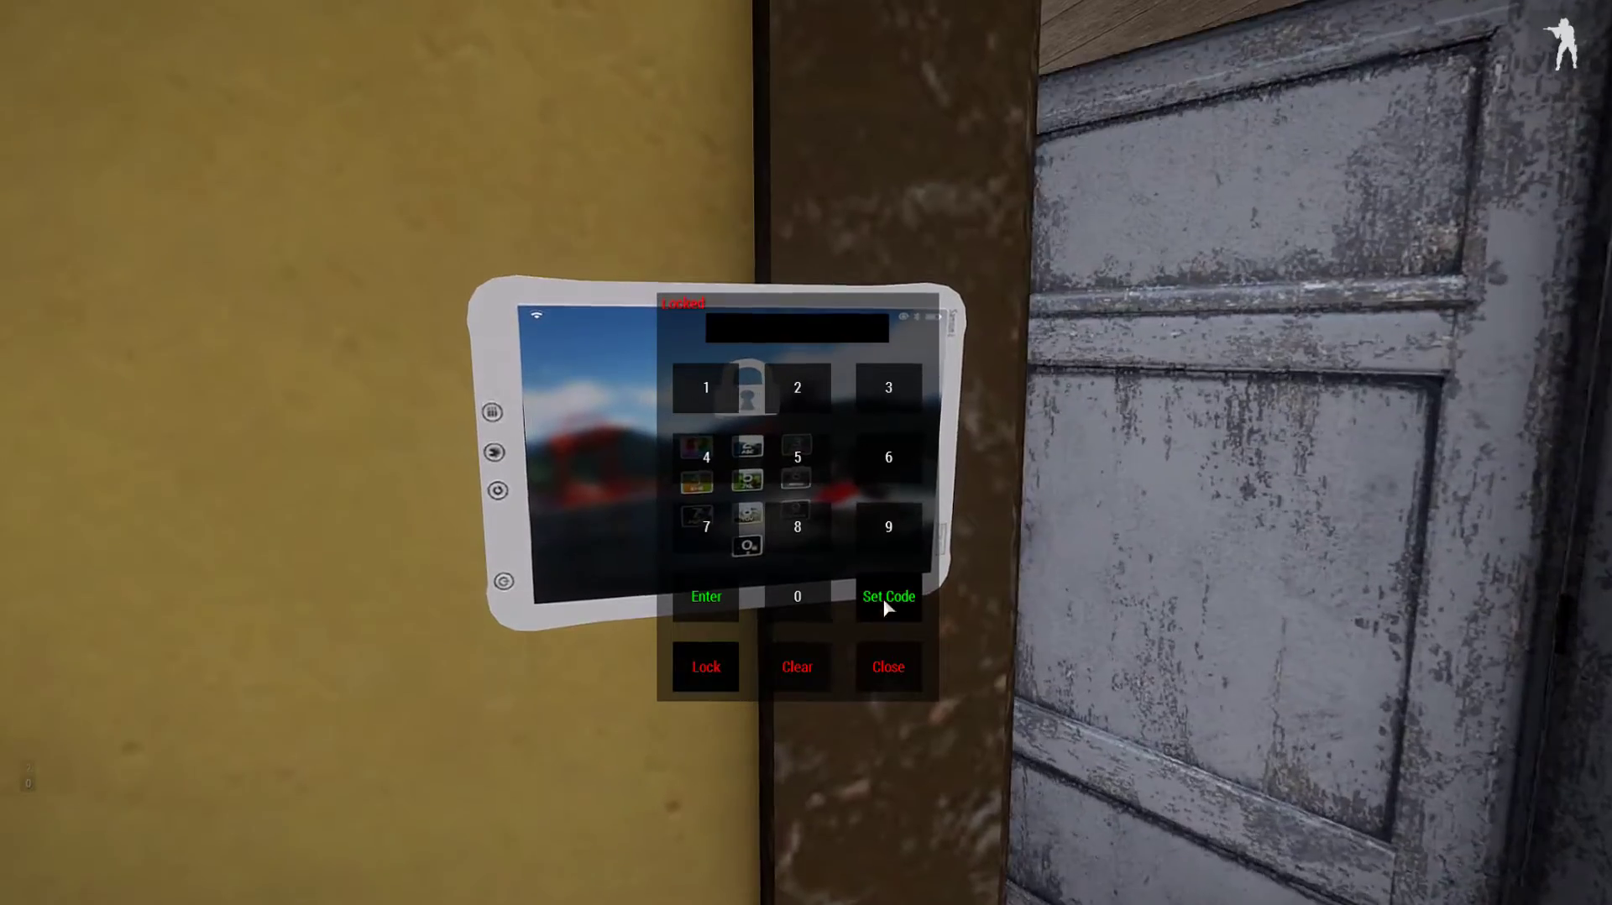
click(897, 522)
click(894, 470)
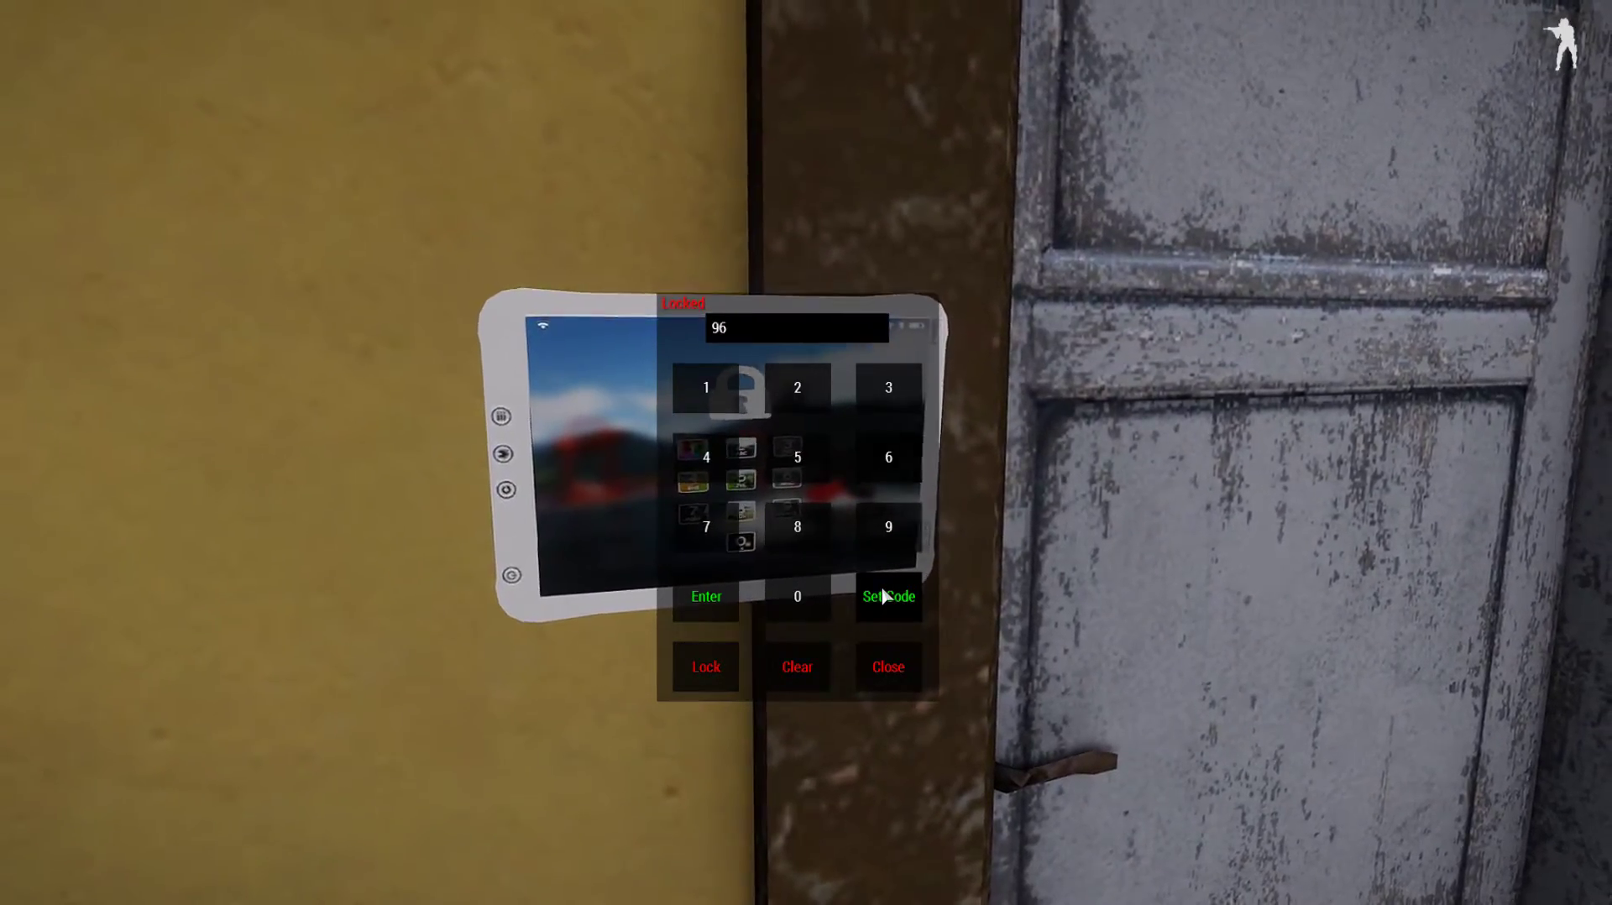
click(883, 596)
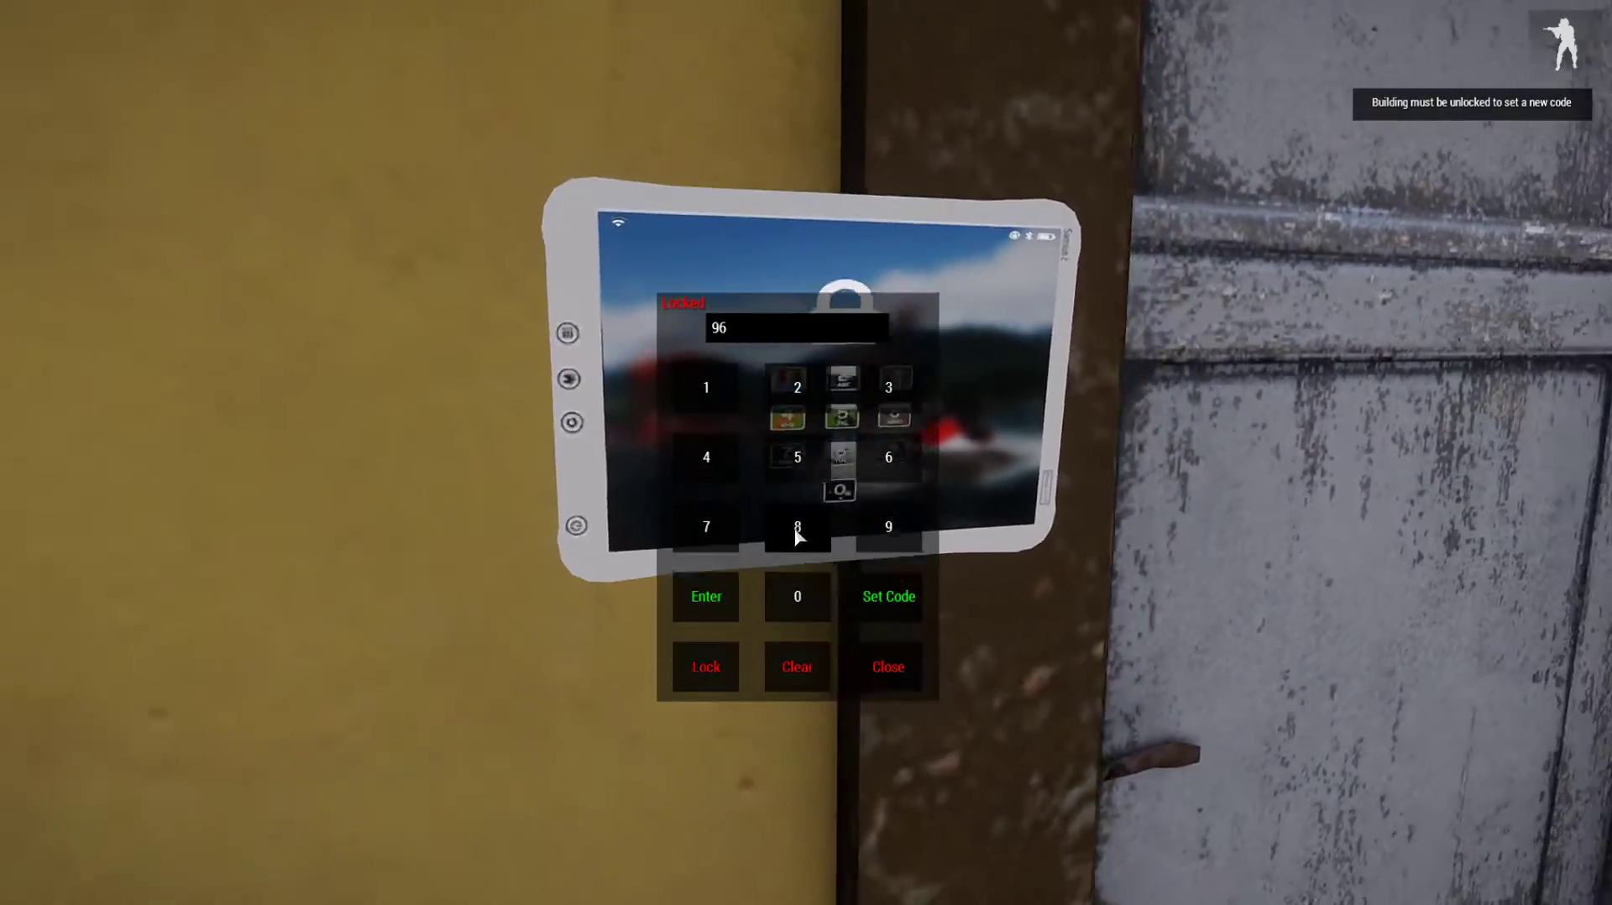
Submit a wrong code on the grey door's keypad, then unlock the building with the current building code
click(799, 535)
click(799, 532)
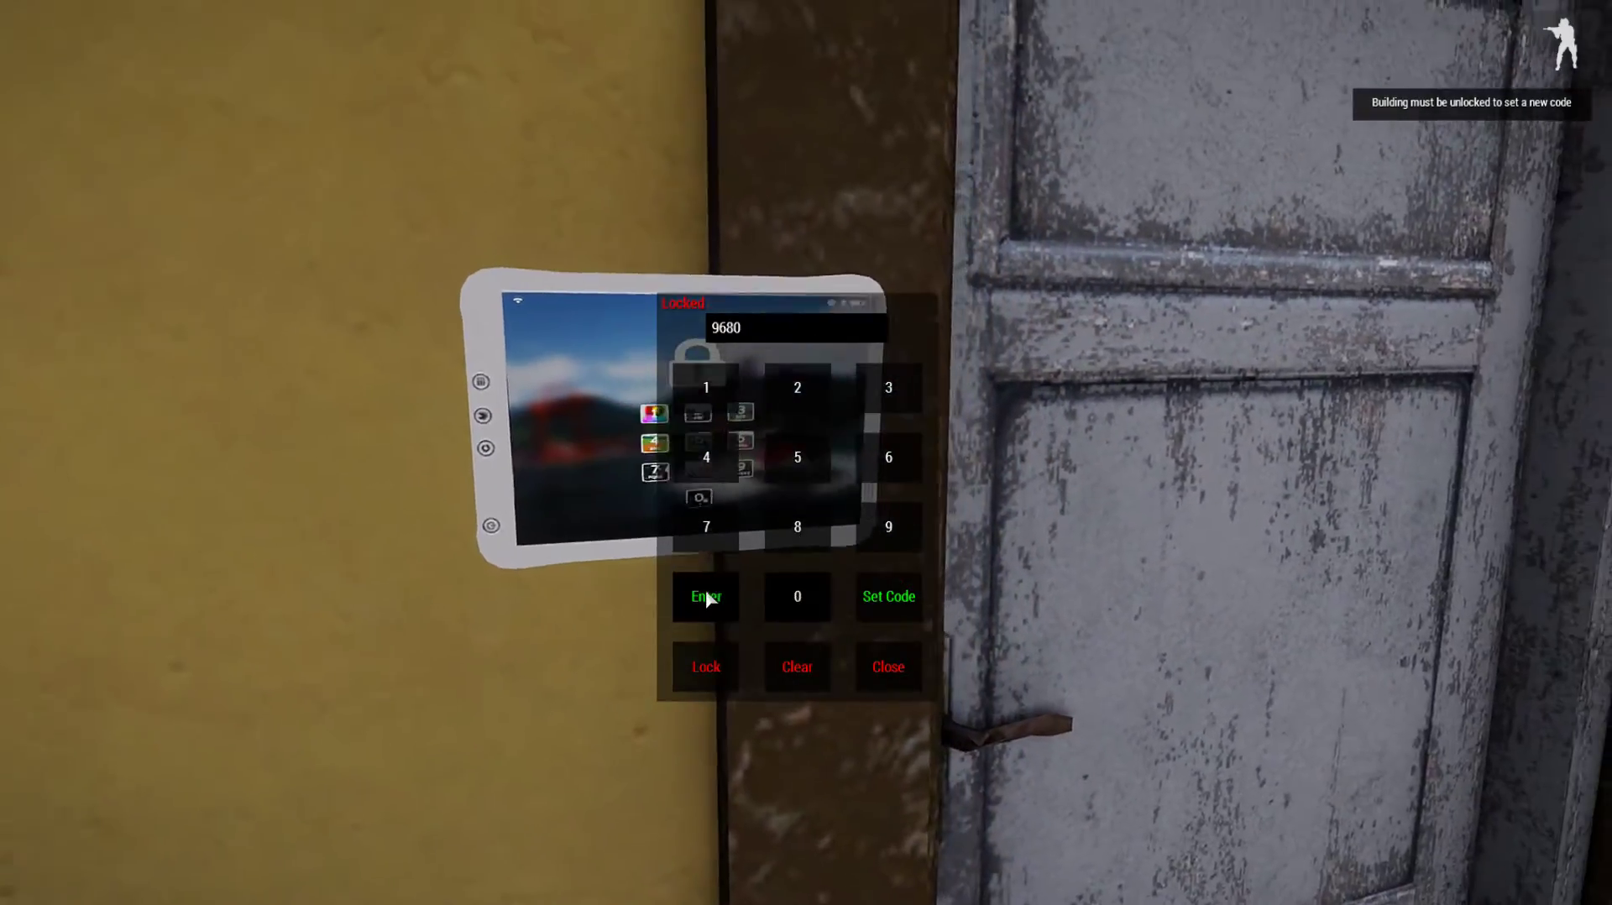
click(708, 601)
click(798, 526)
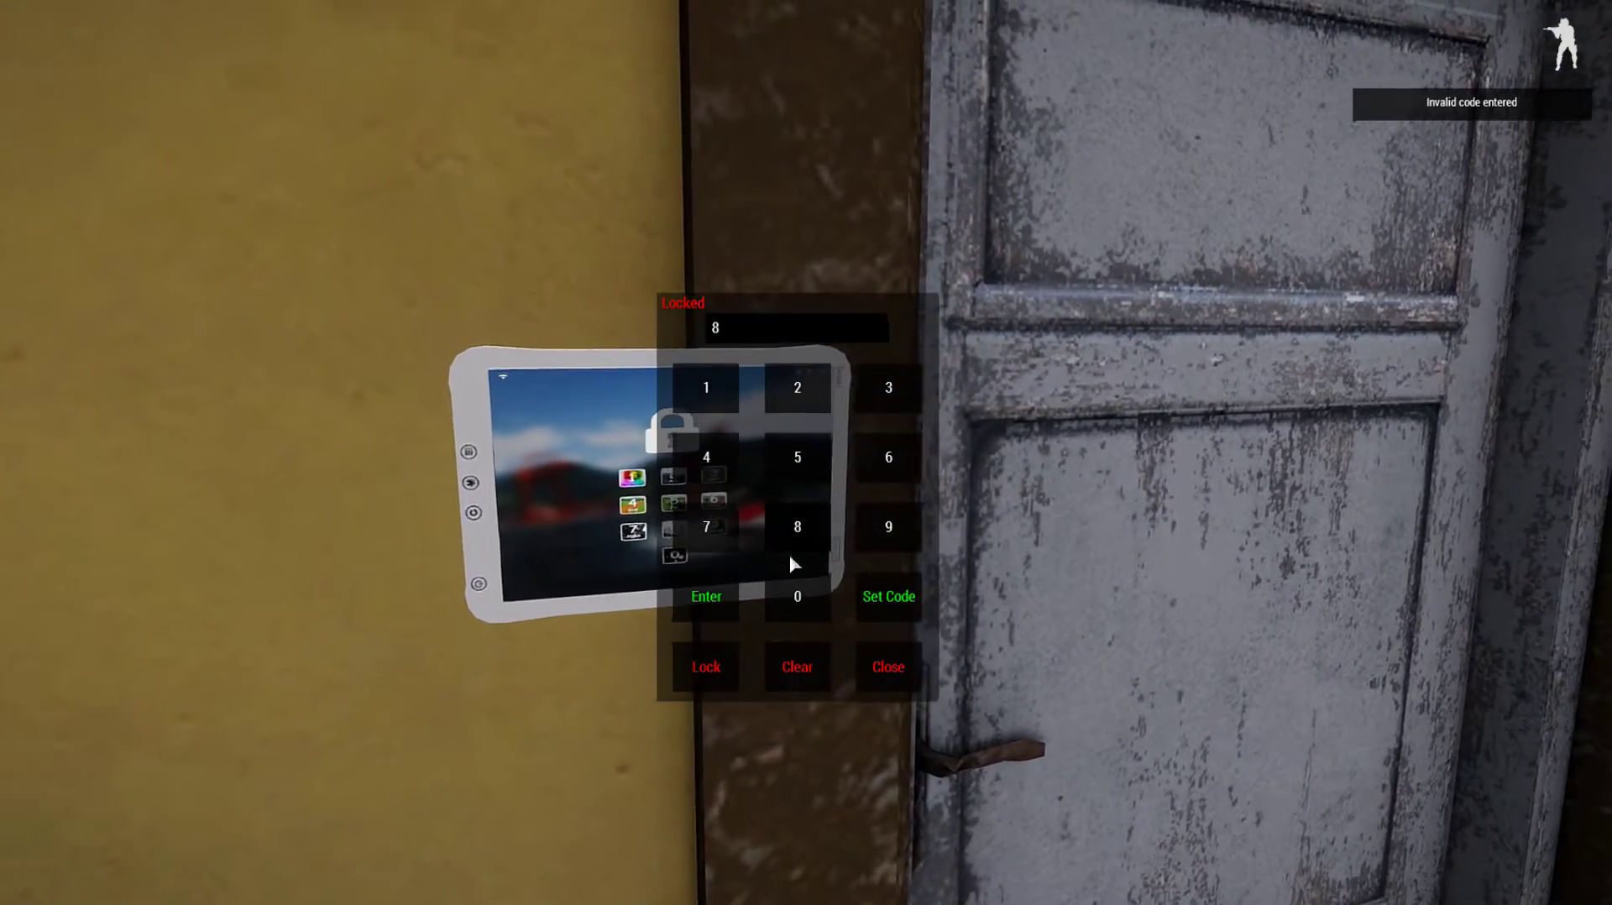
click(798, 596)
click(697, 597)
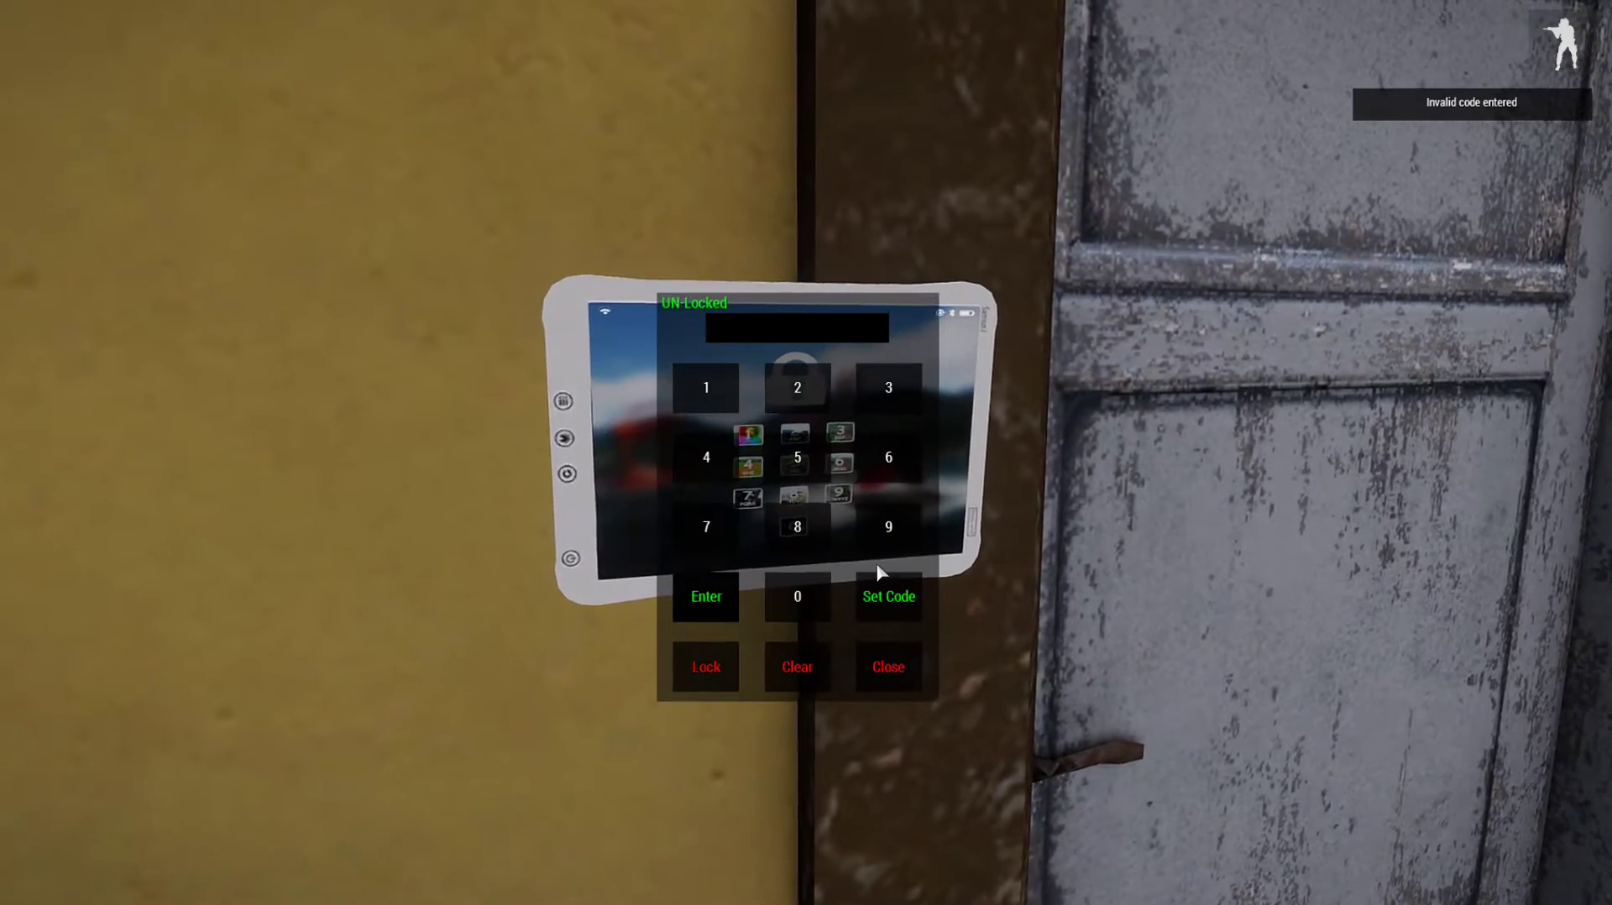
Set a new building code on the grey door's keypad, then test it by locking and unlocking the building
click(897, 511)
click(890, 457)
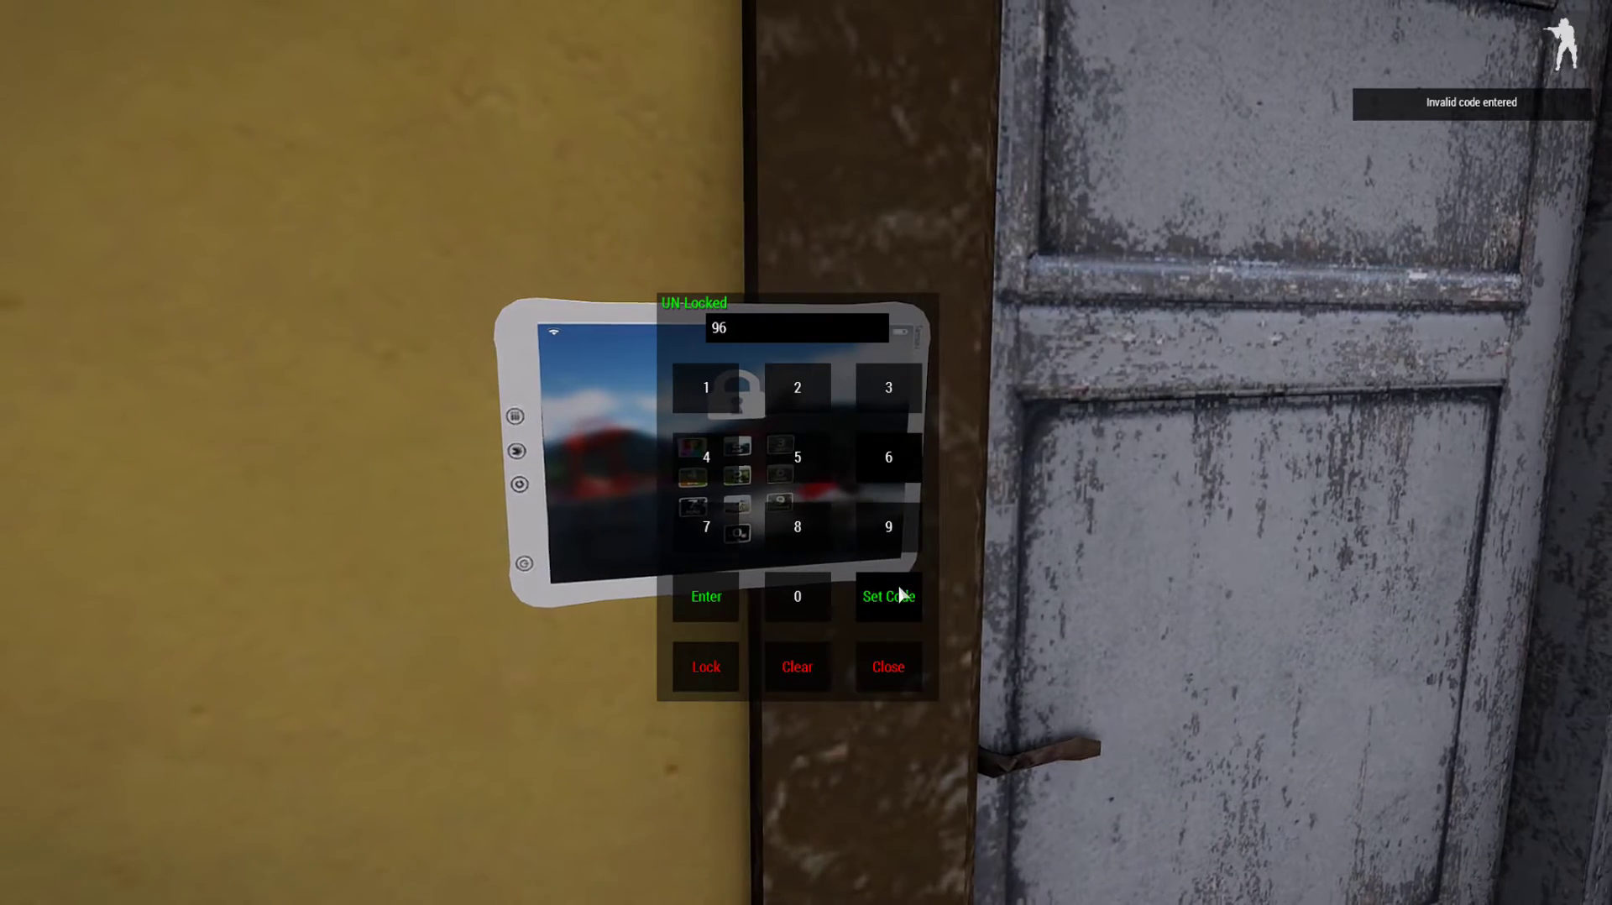
click(895, 597)
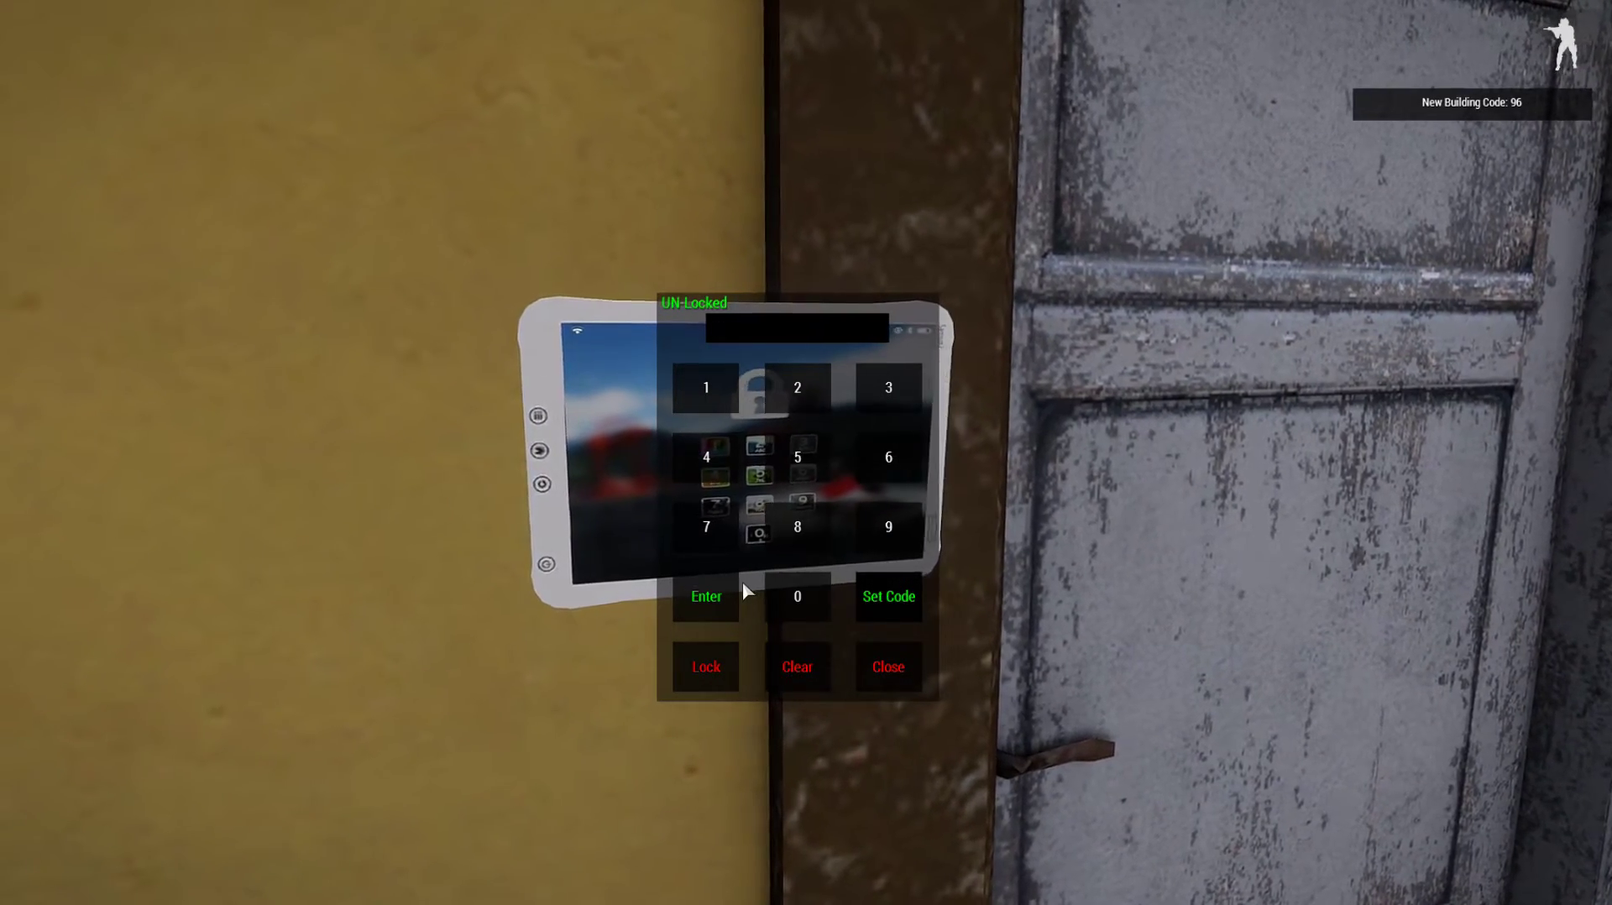
click(707, 648)
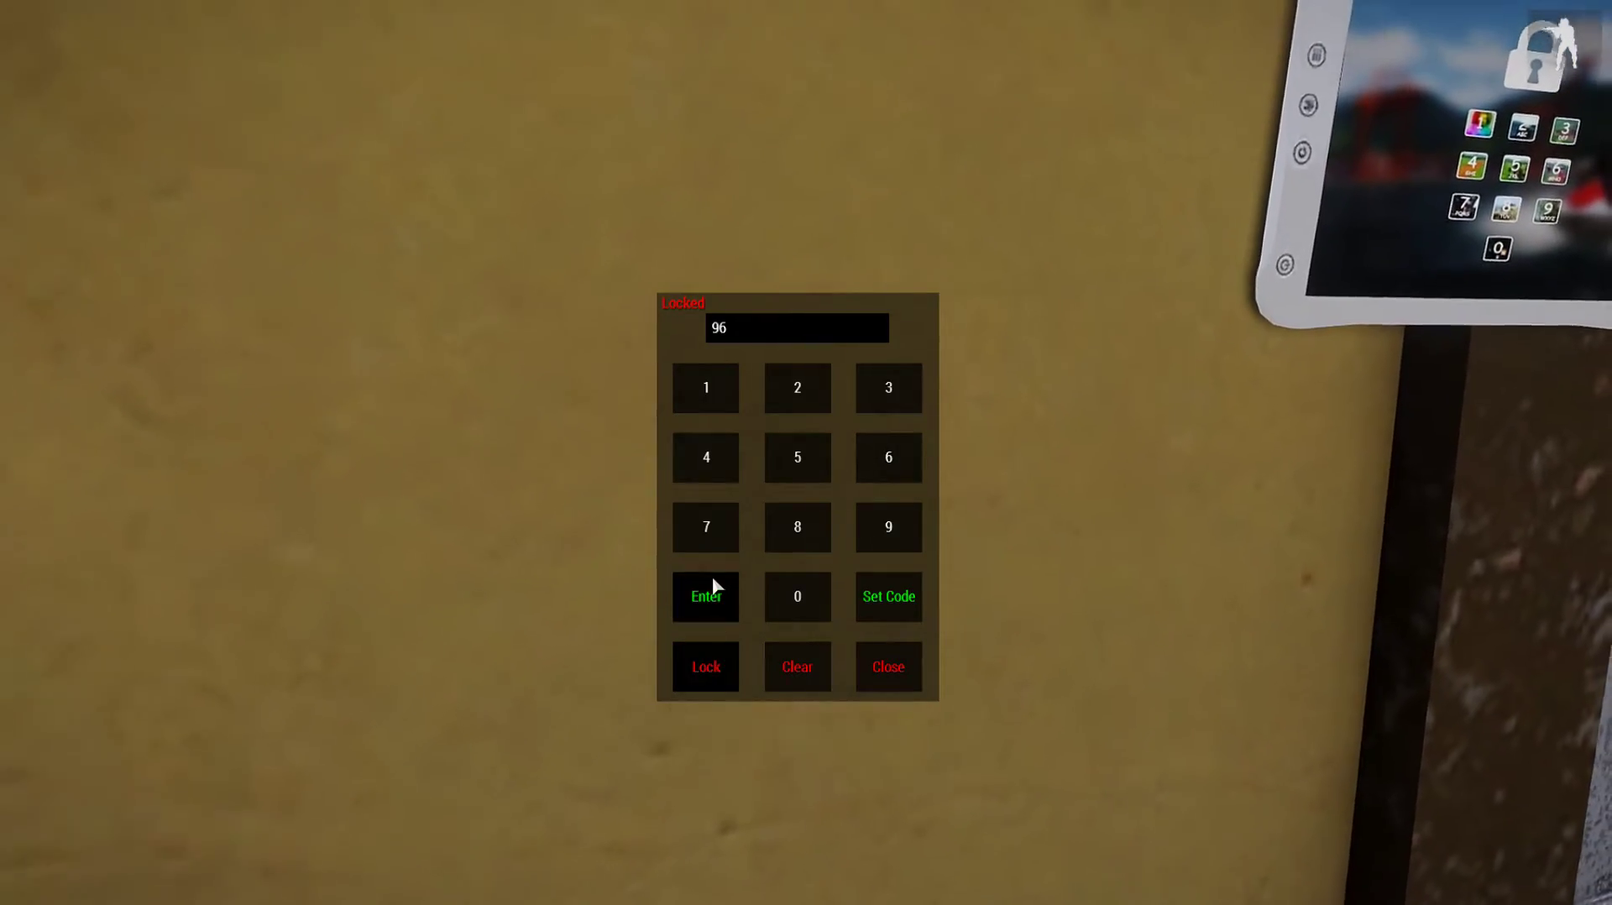
click(717, 592)
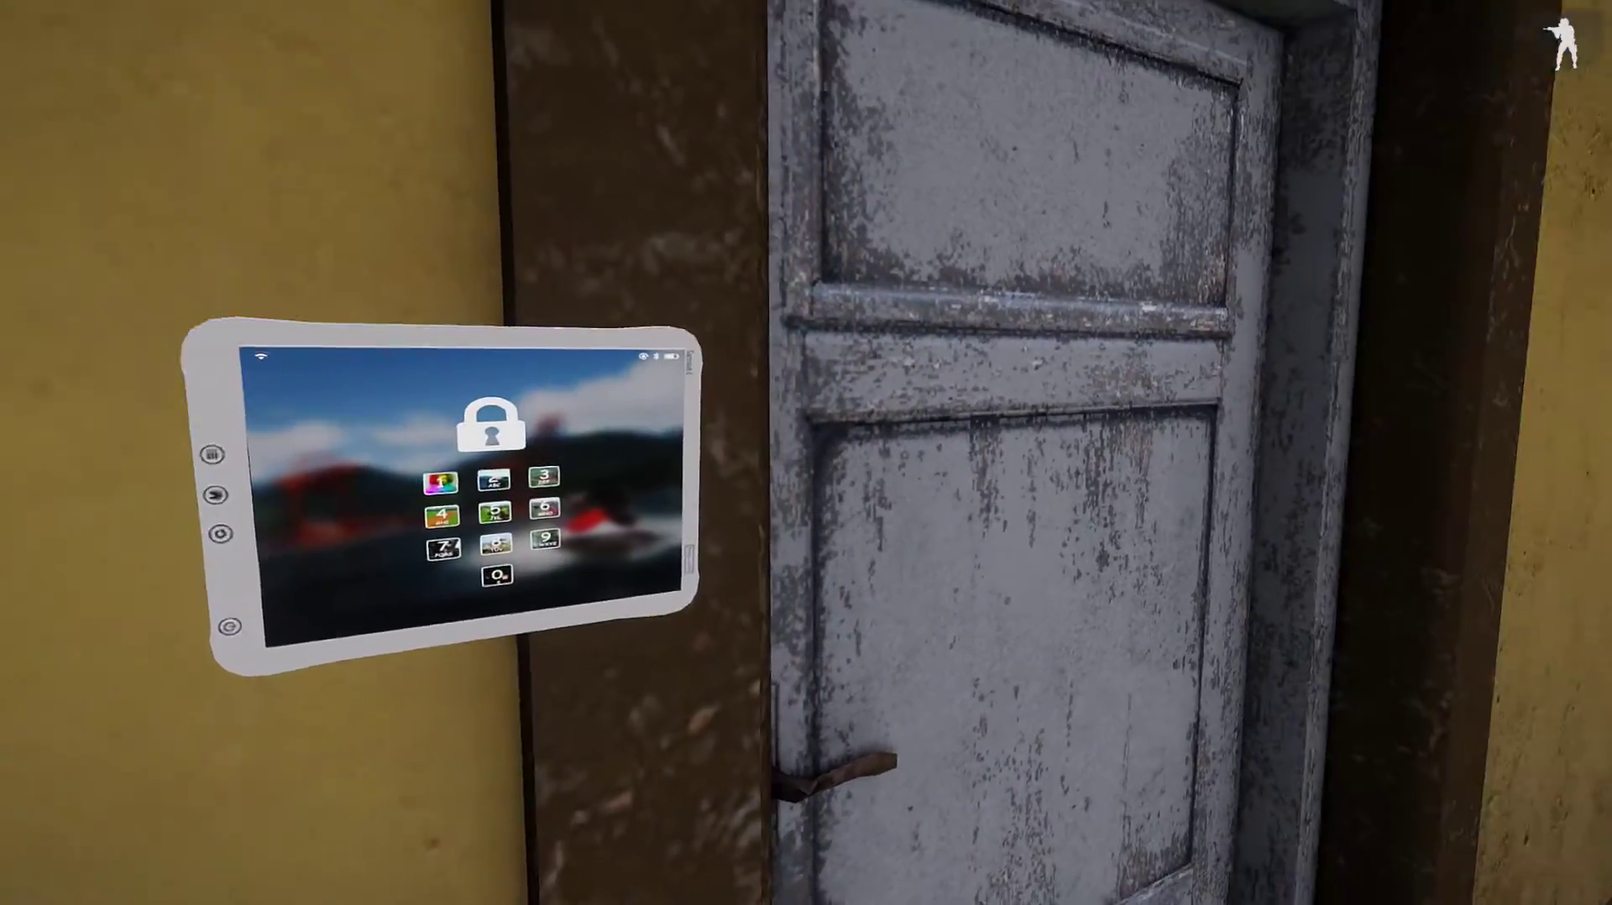
Go to the tablet beside the blue door of the other house and set a building code on its keypad
key(s)
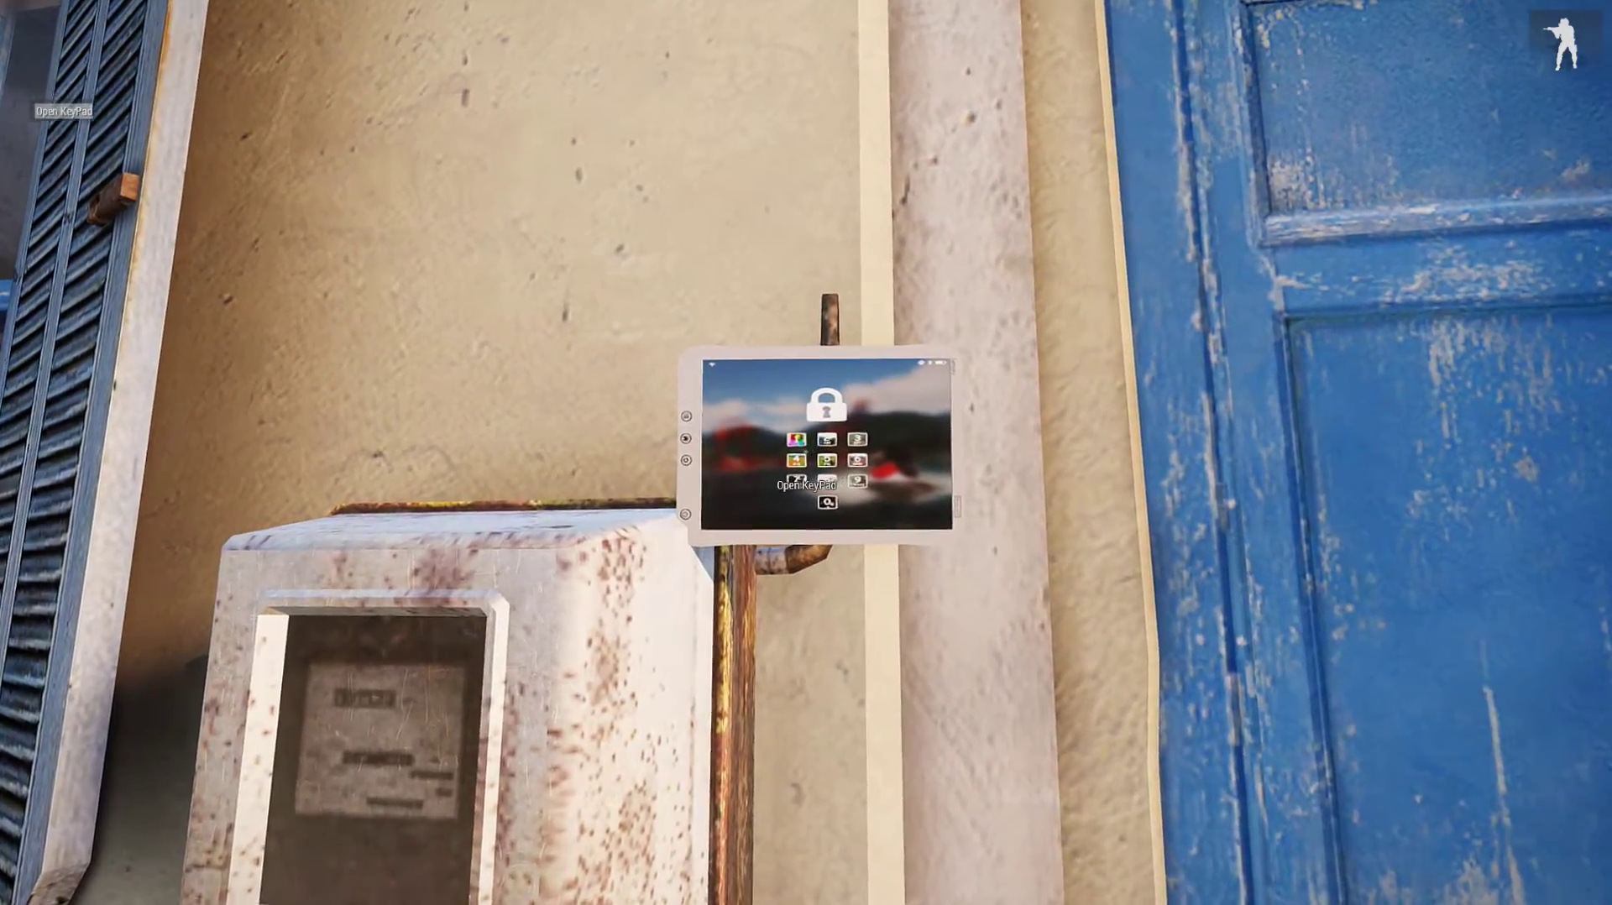
key(space)
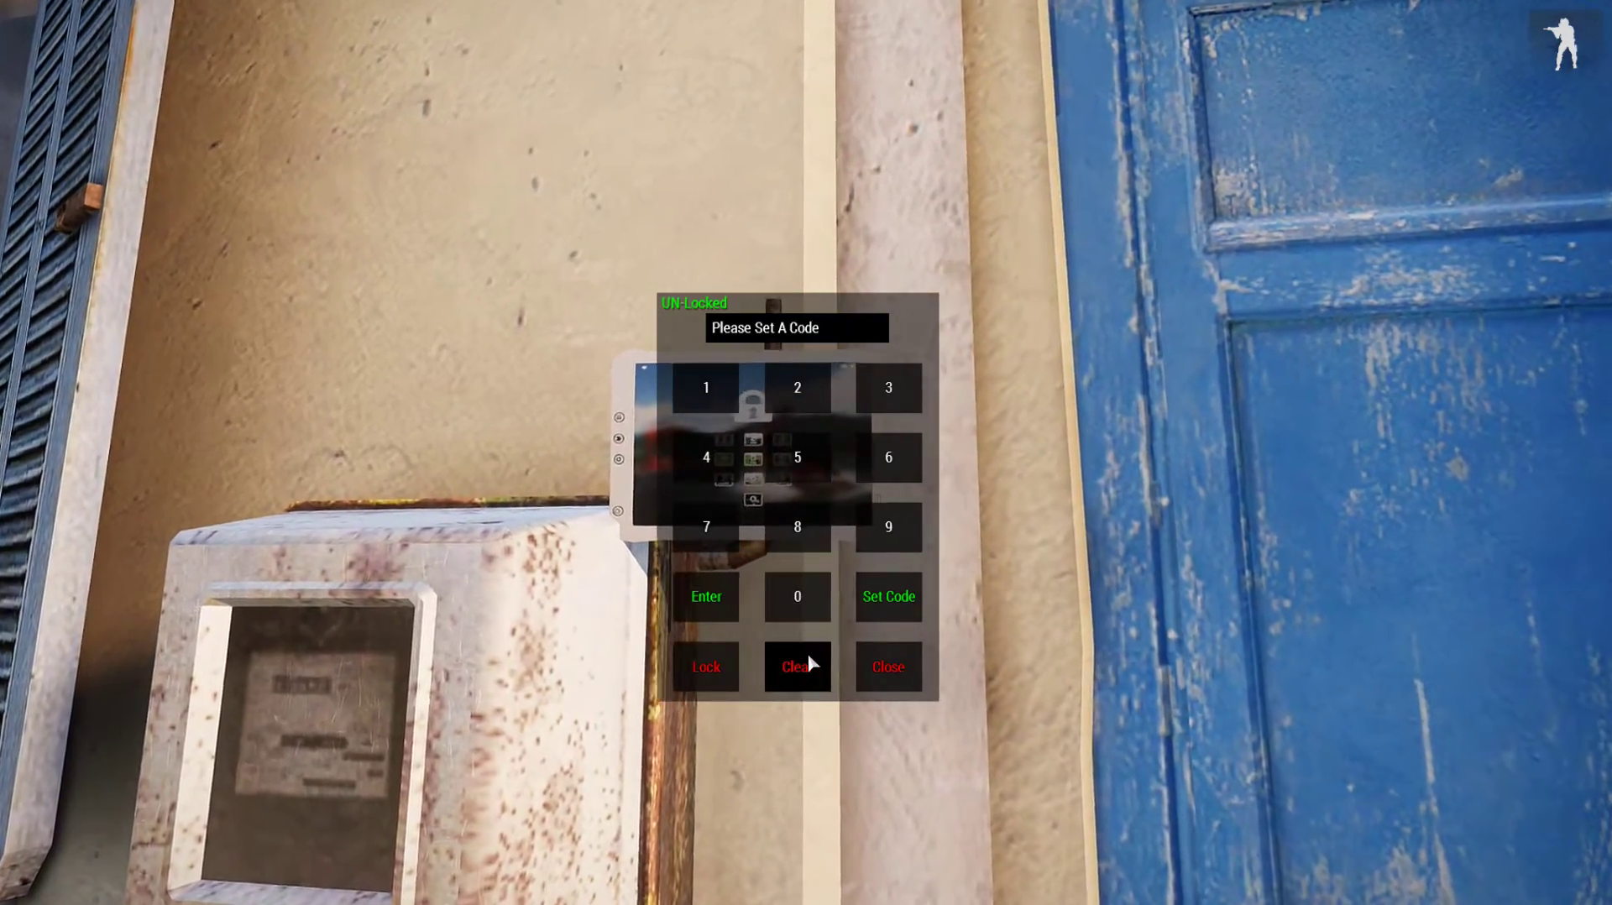
click(790, 457)
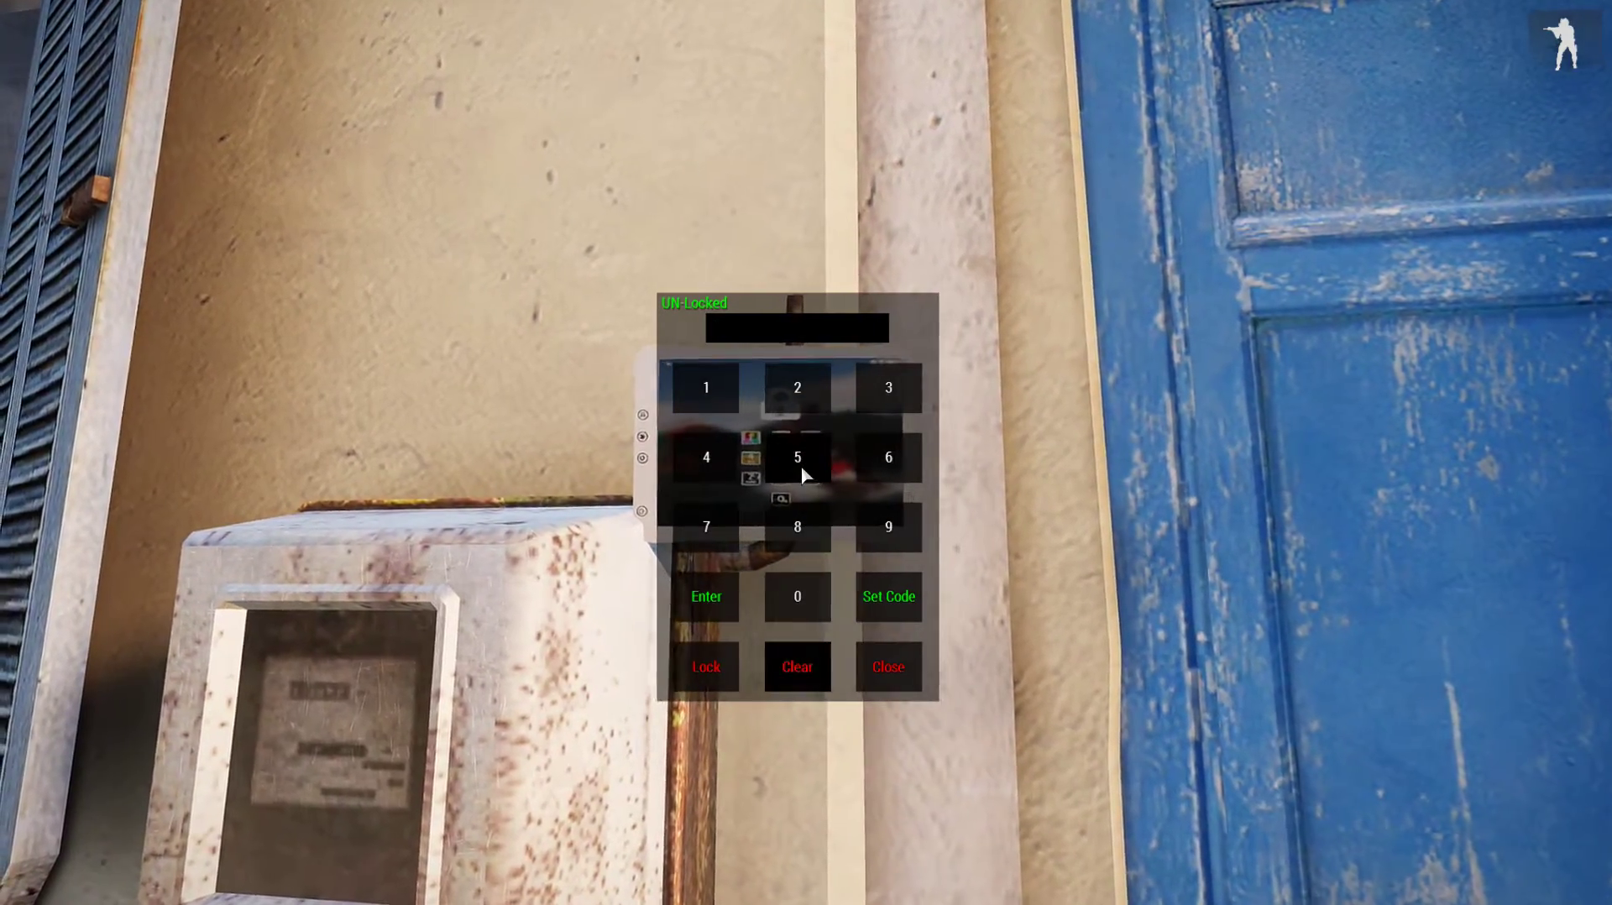
click(798, 598)
click(892, 593)
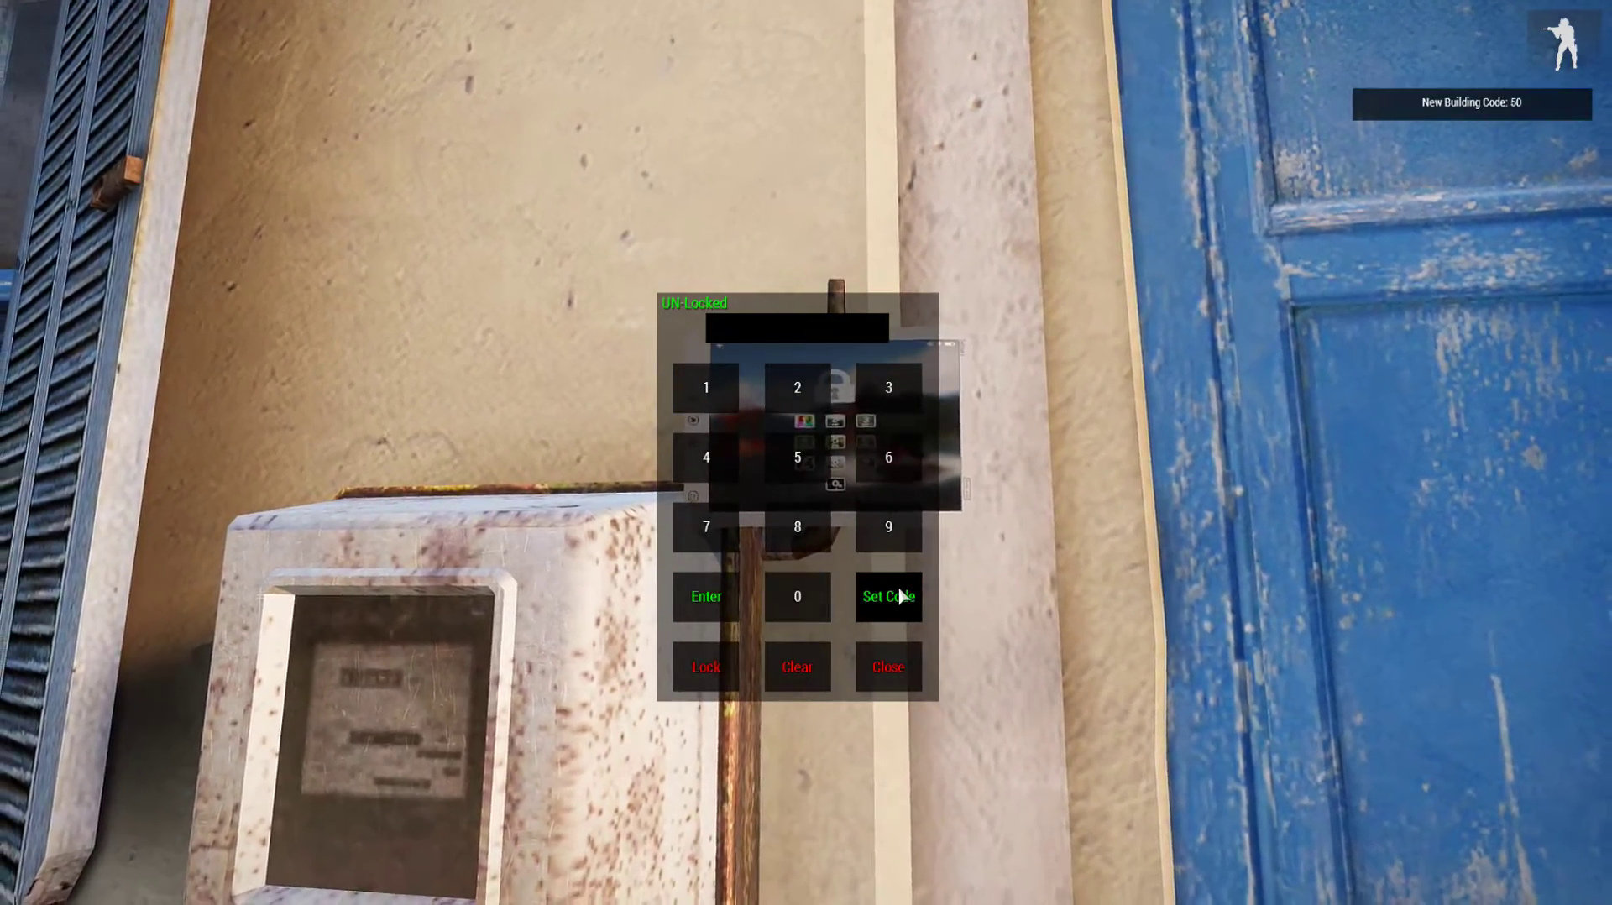
Open the blue door, then enter its building code and lock the building from the keypad
key(space)
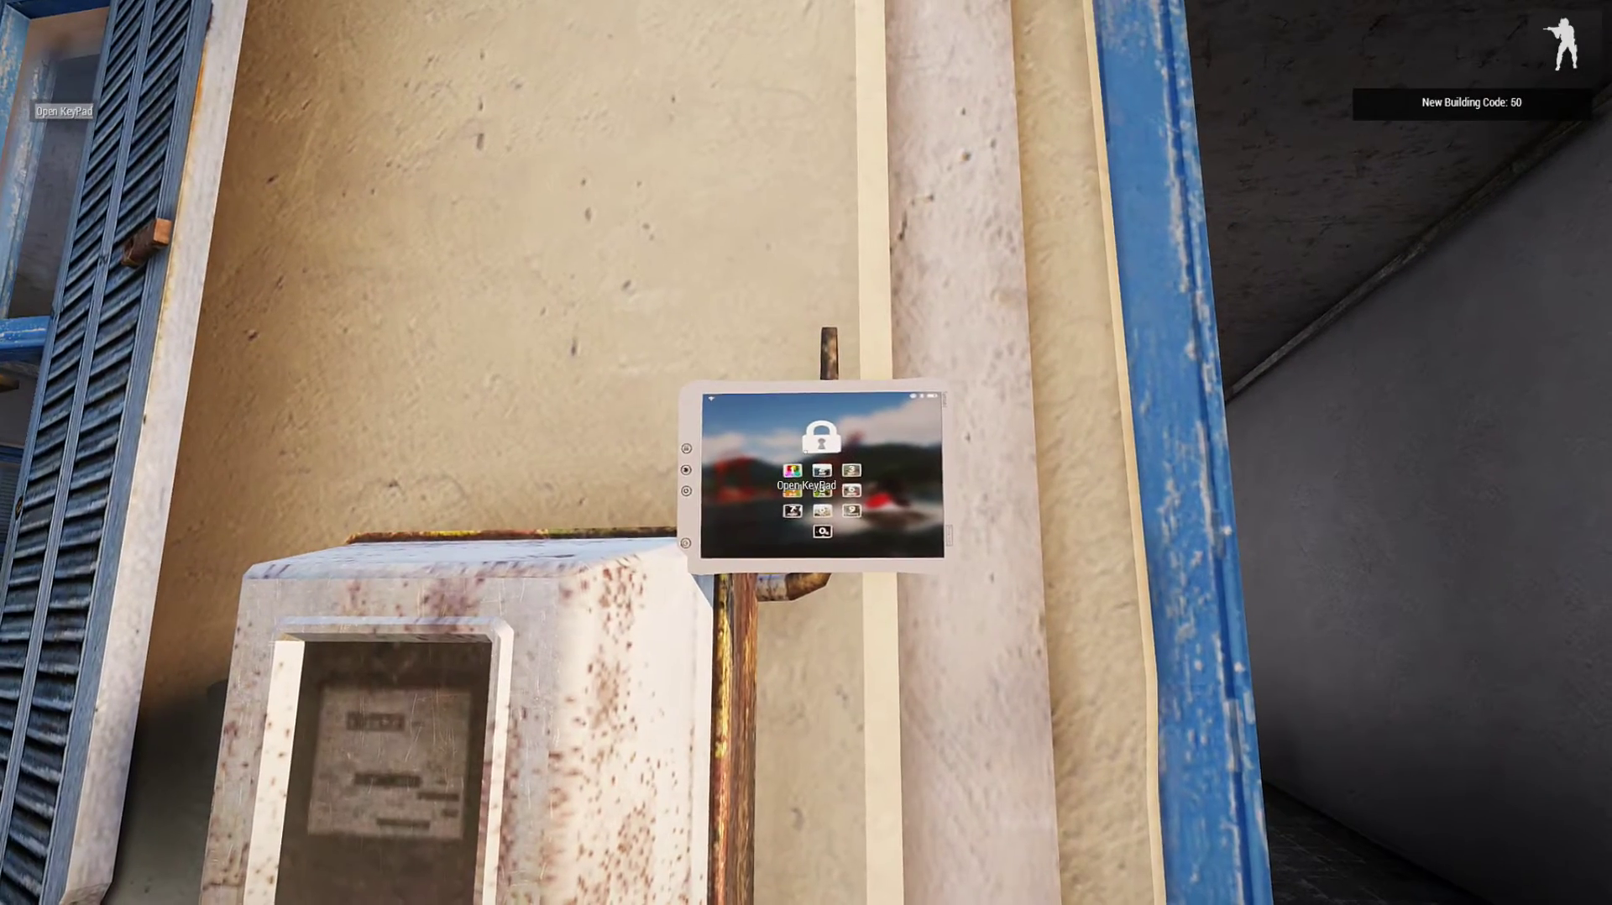
key(space)
click(797, 458)
click(797, 596)
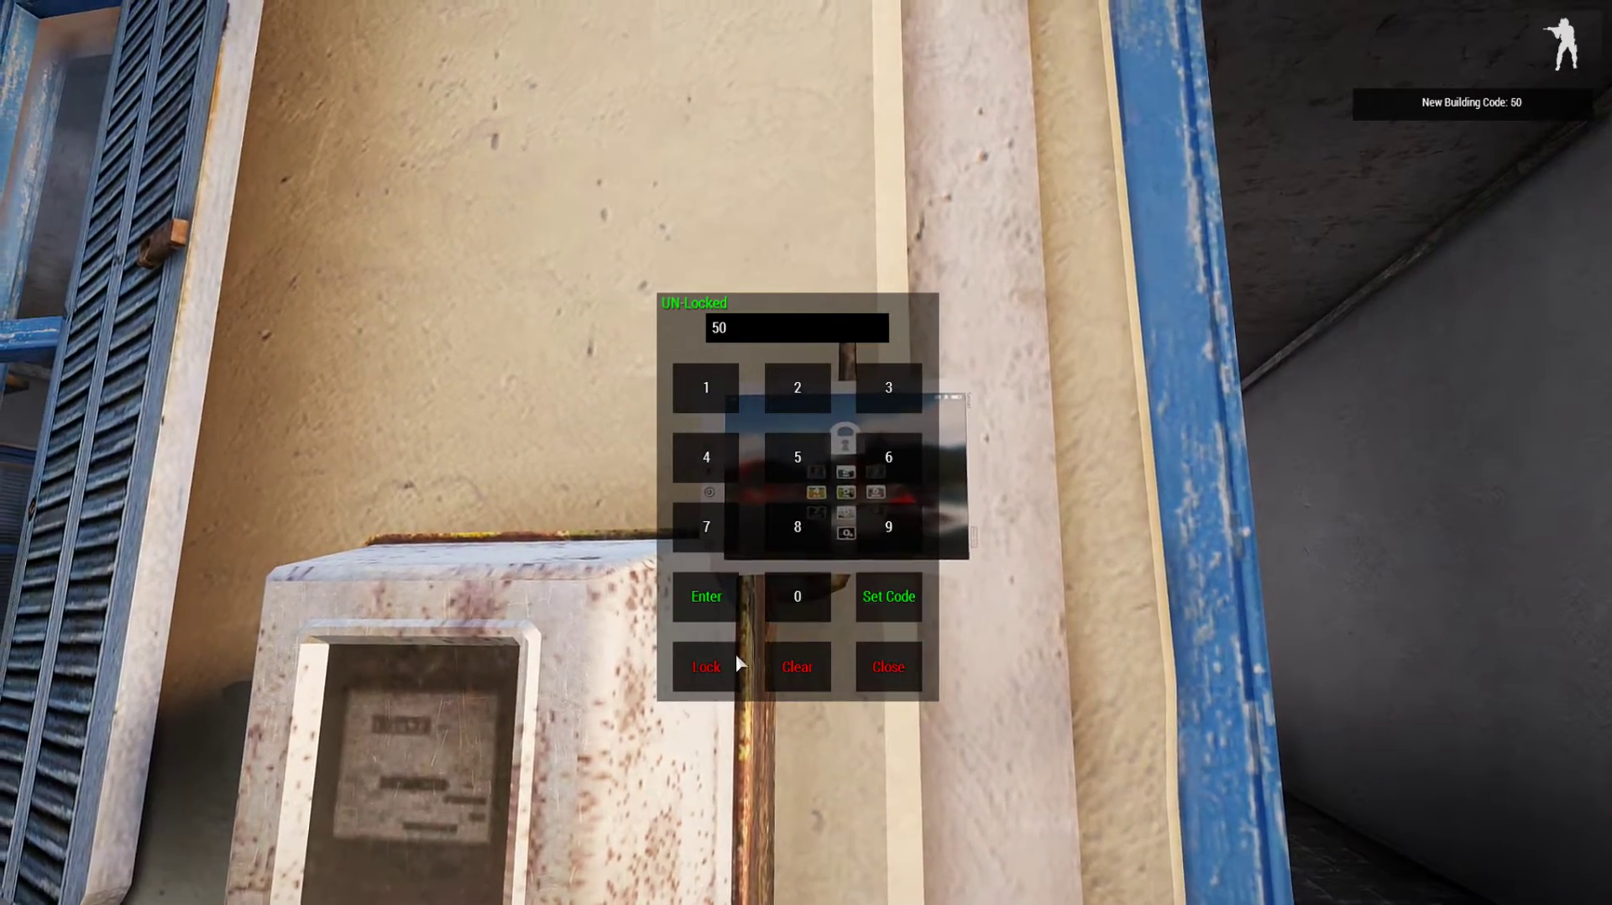
click(709, 663)
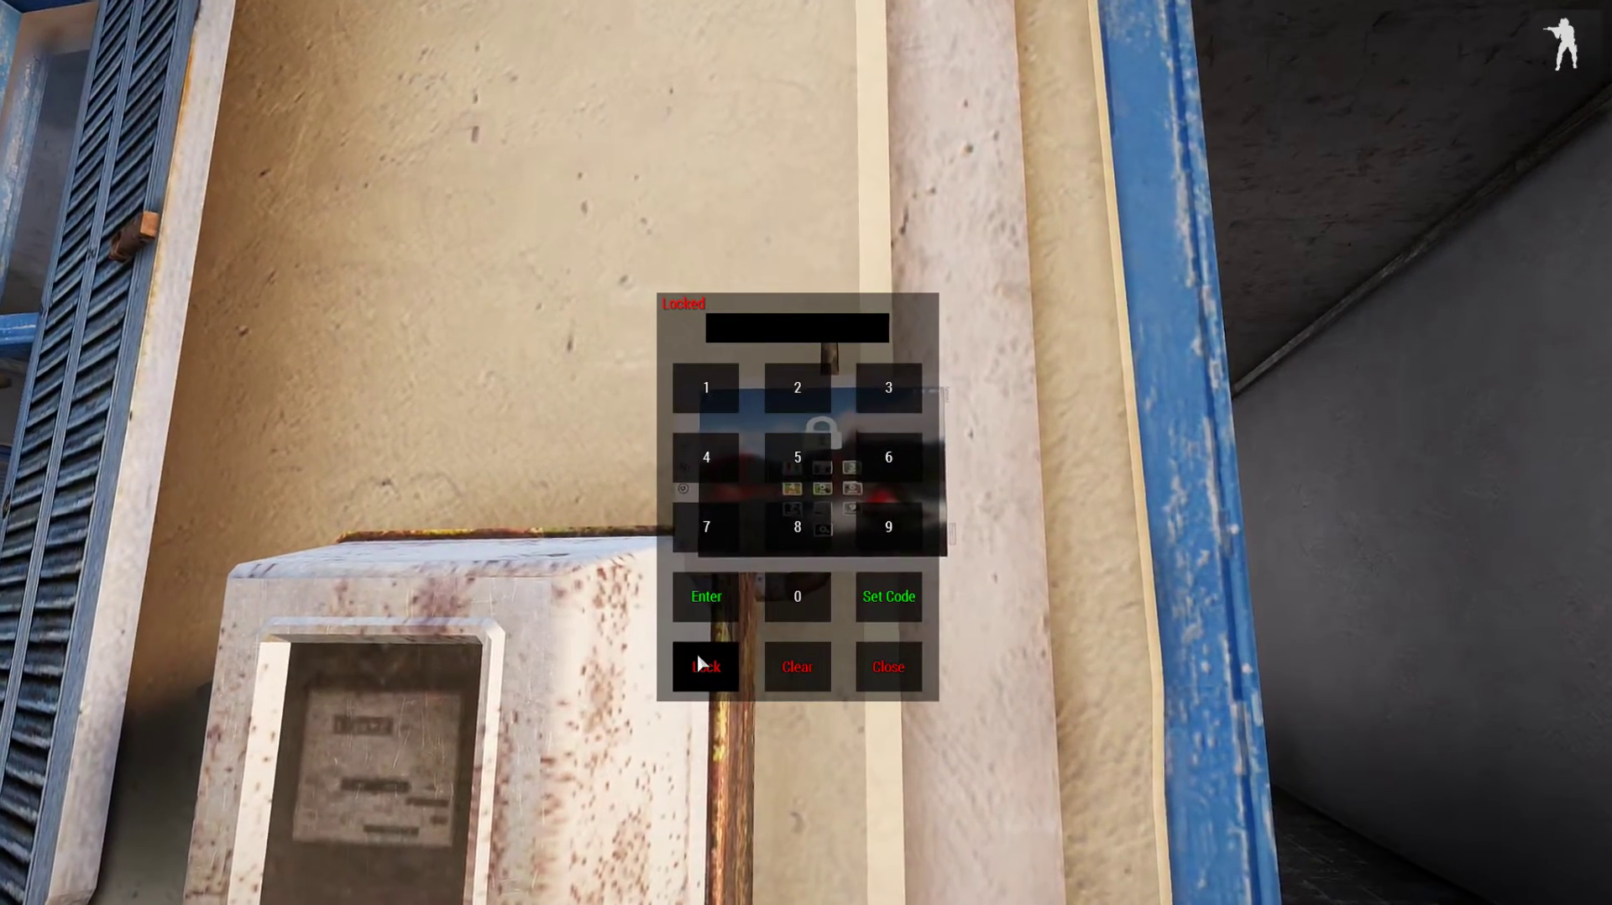
key(Escape)
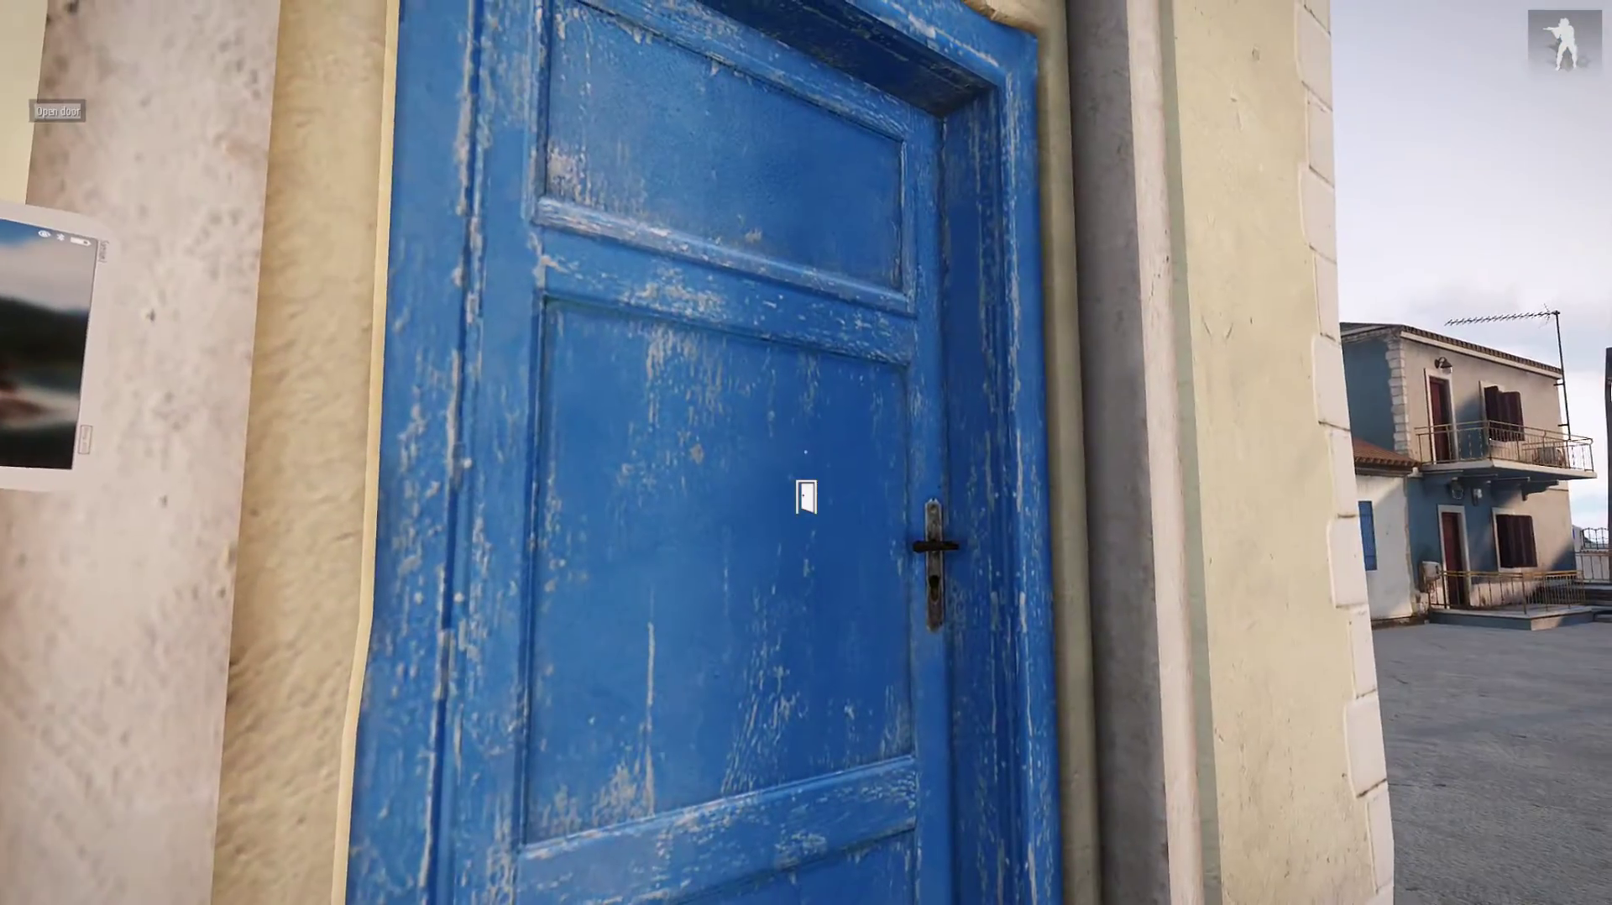
Unlock the blue-door building by entering its building code on the keypad, then open the door and back away
scroll(806, 452, down, 1)
key(space)
click(801, 461)
click(798, 597)
click(702, 597)
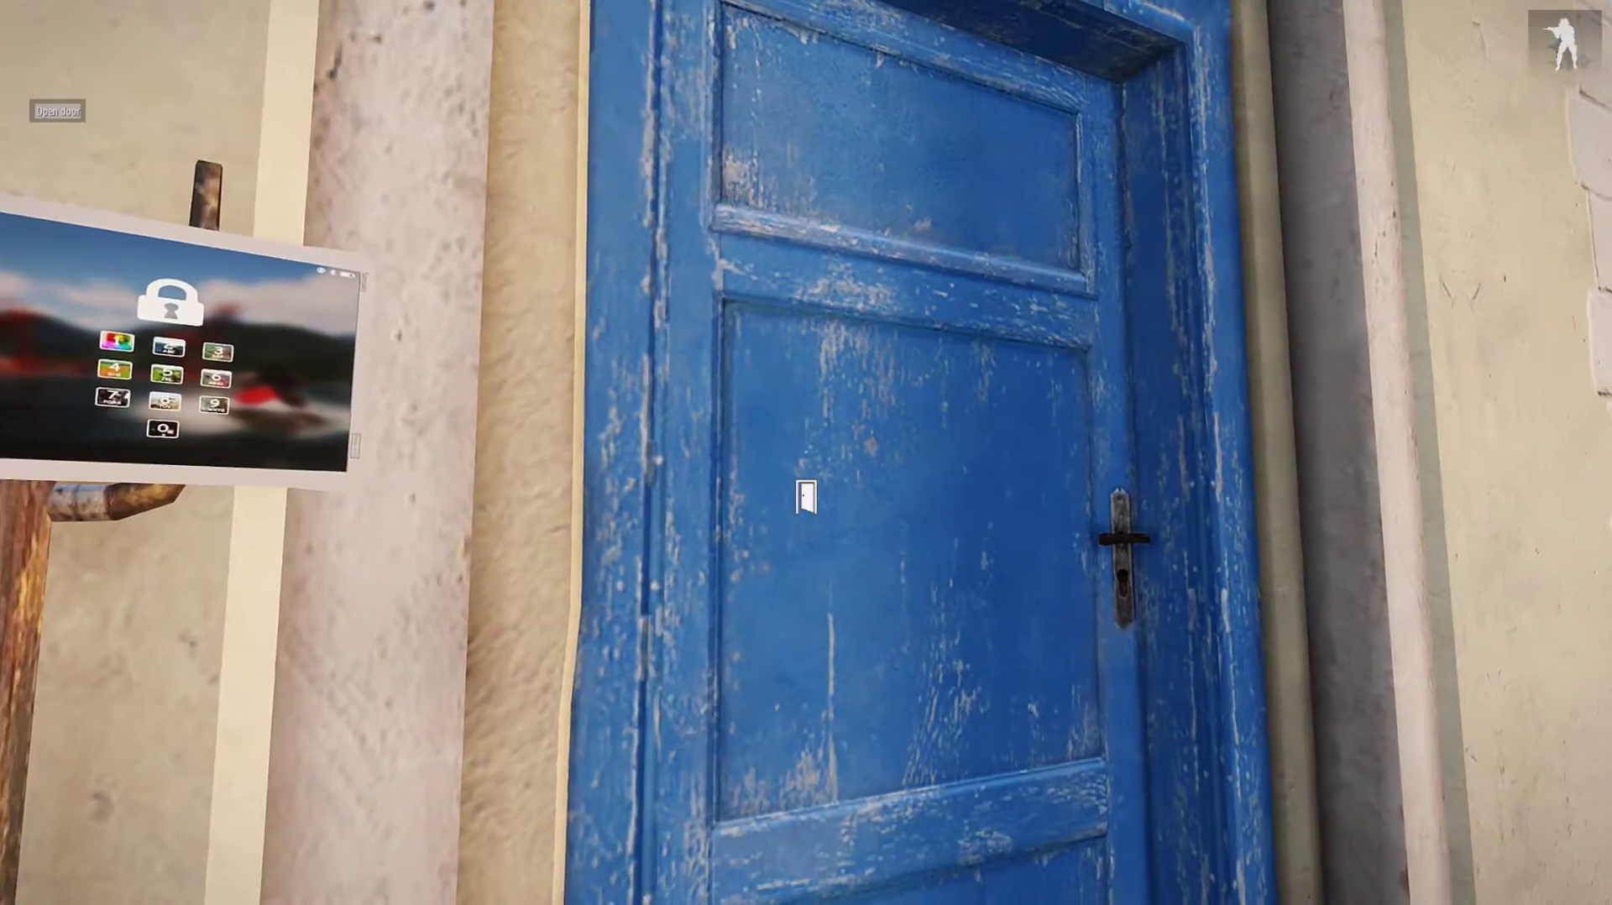
key(s)
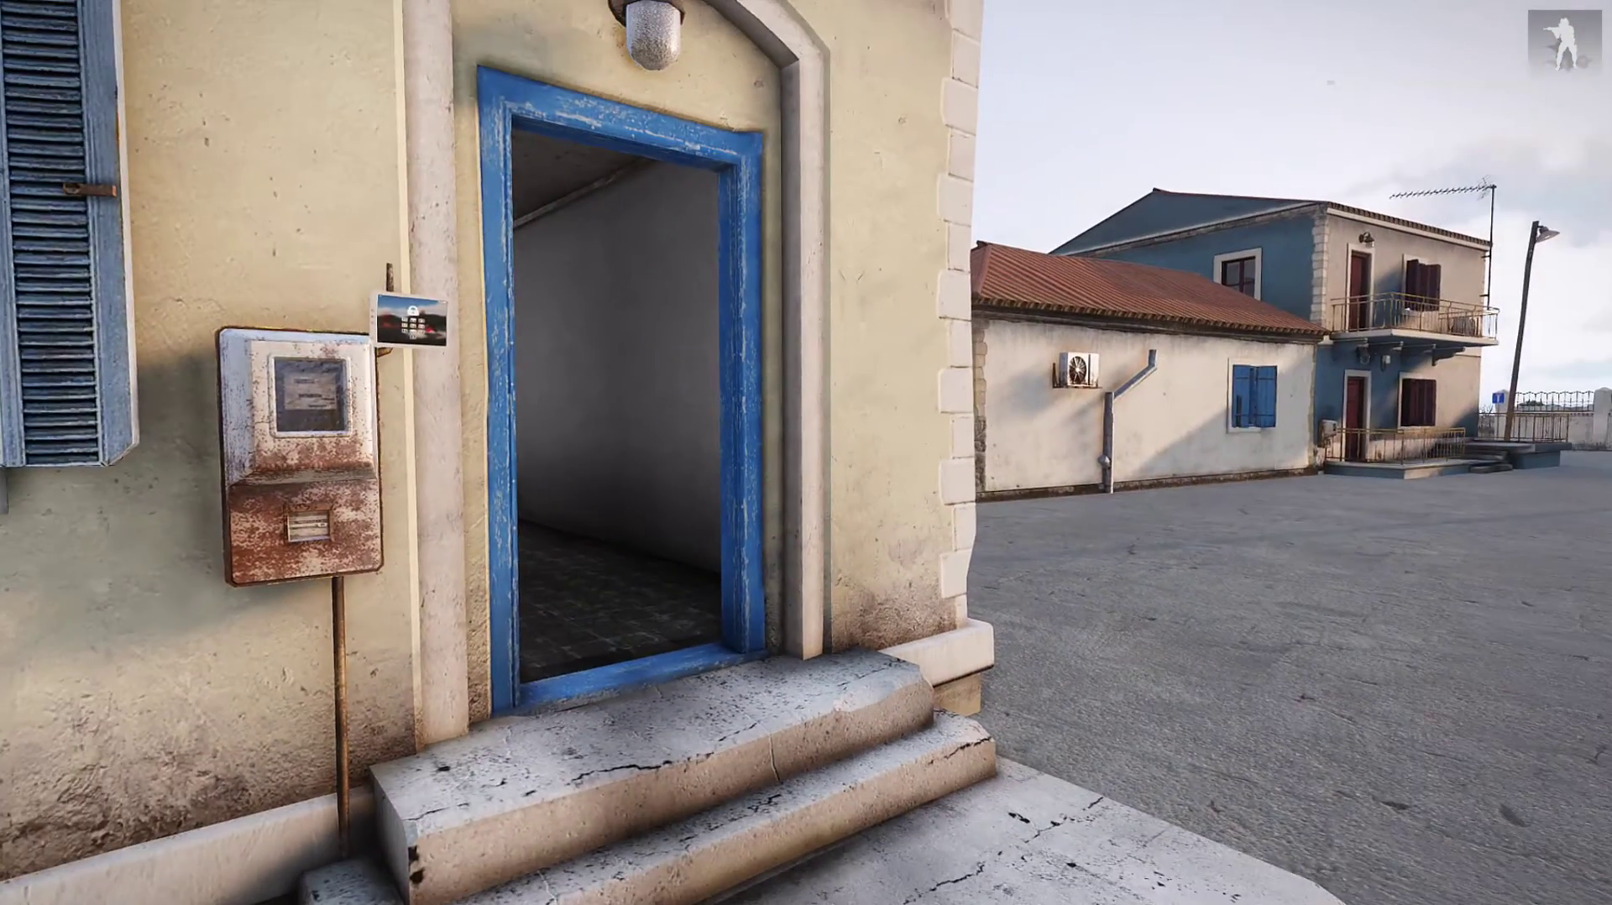